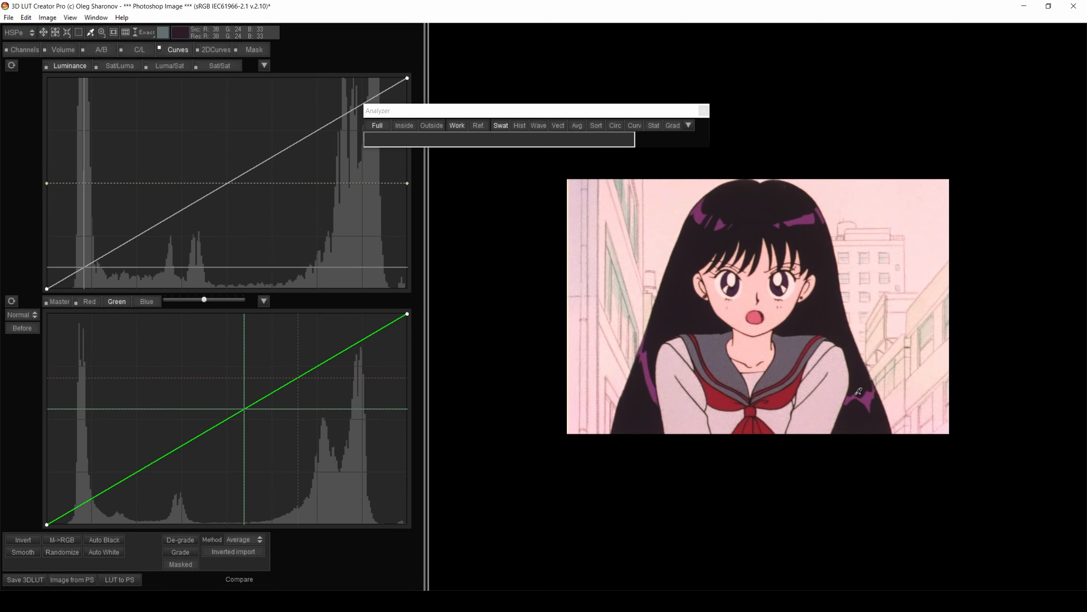
Sample the eye white and shirt in the anime frame, pairing them with the model sheet's teeth W and uniform 1 swatches
click(780, 276)
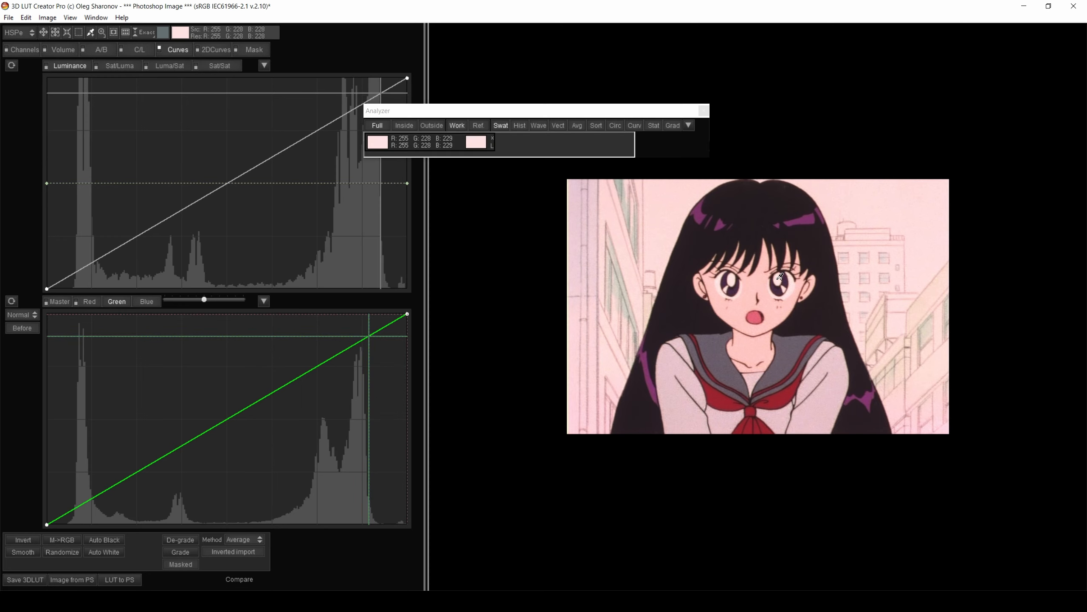
key(r)
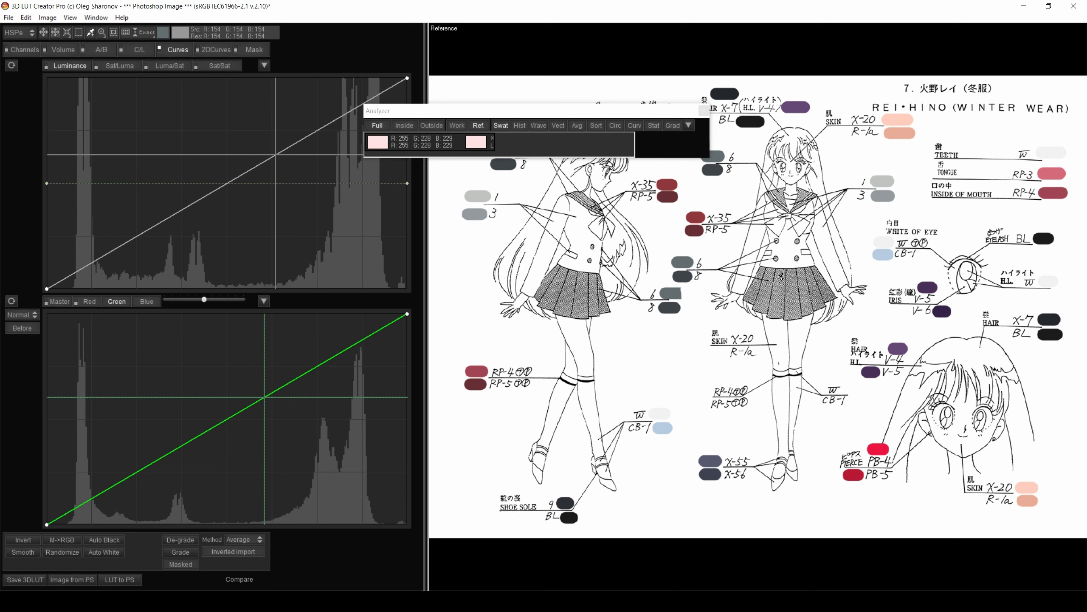
click(1054, 149)
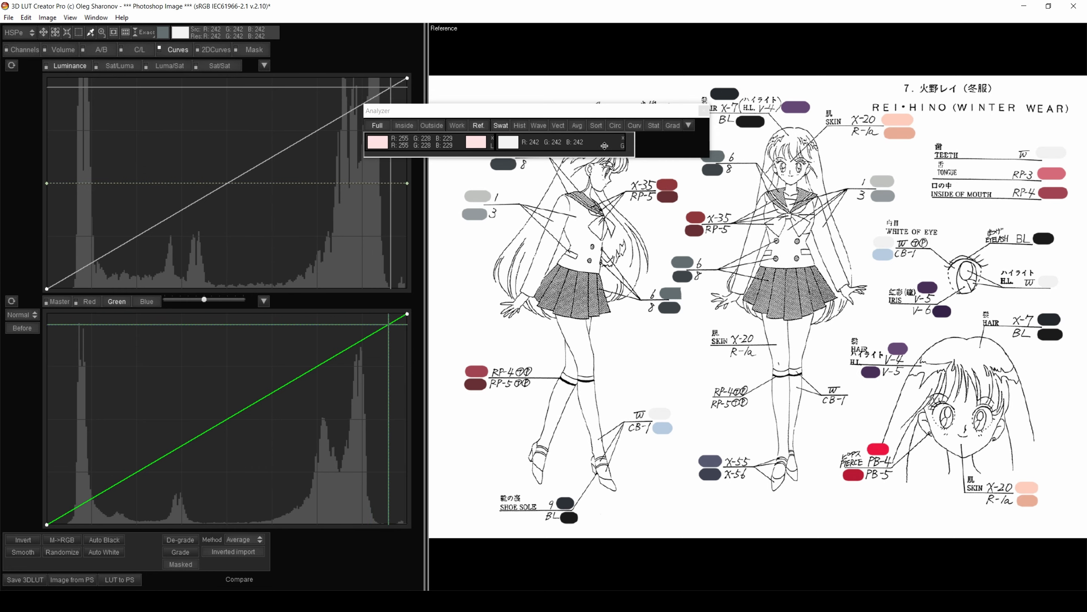
key(r)
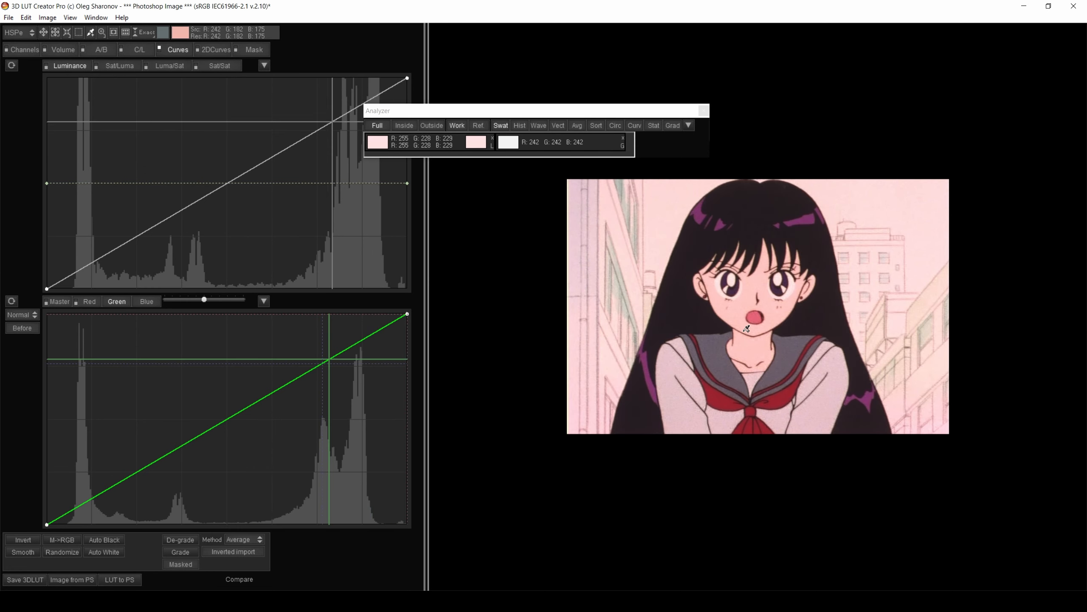
click(682, 402)
key(r)
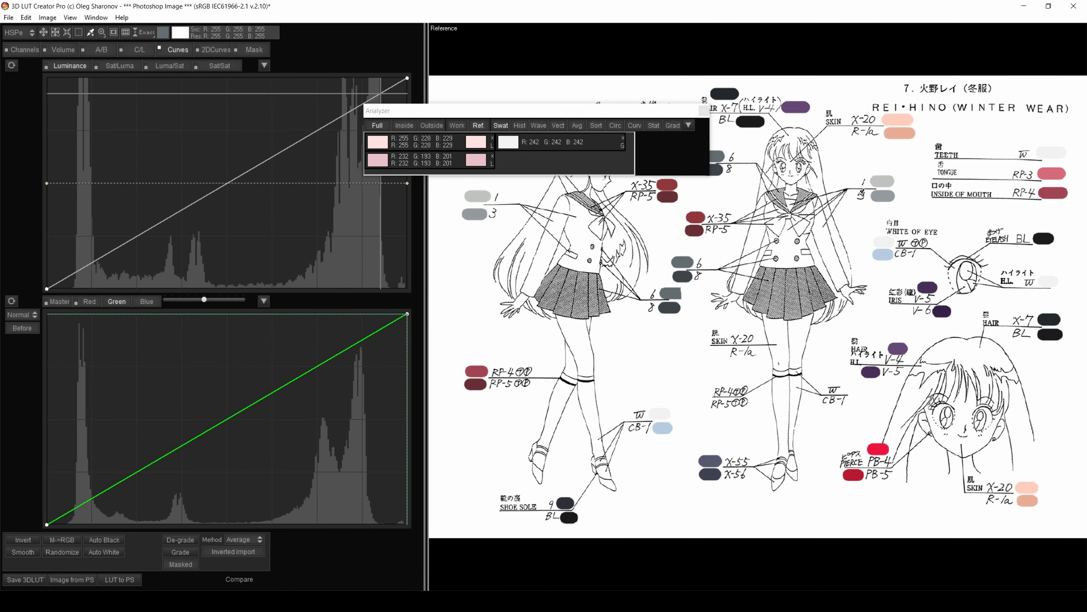
click(885, 180)
Sample the grey sailor collar in the frame and pair it with the model sheet's collar swatch 6
key(r)
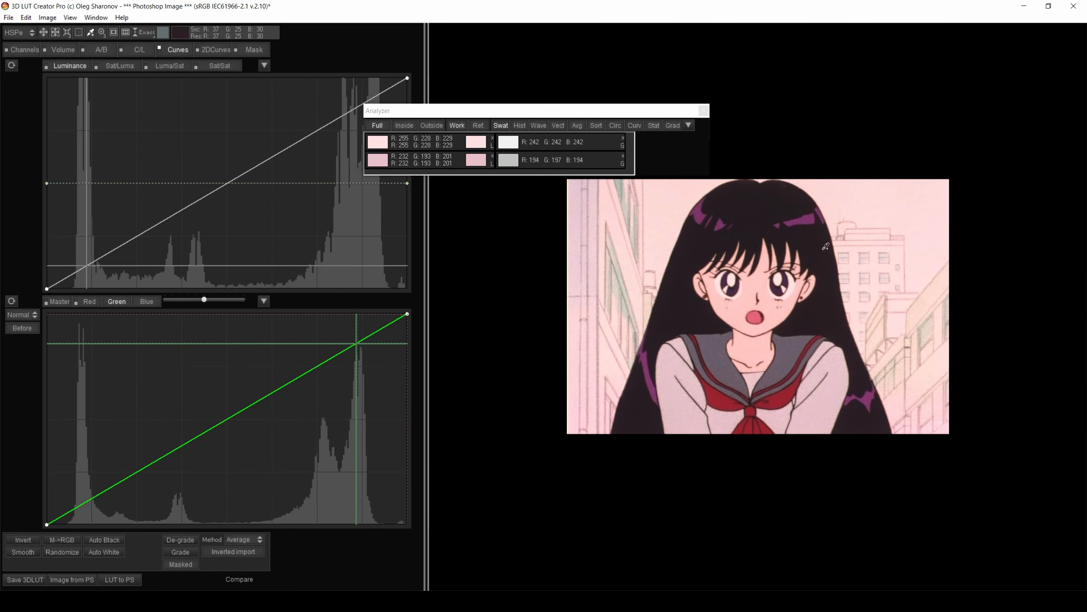
click(717, 354)
key(r)
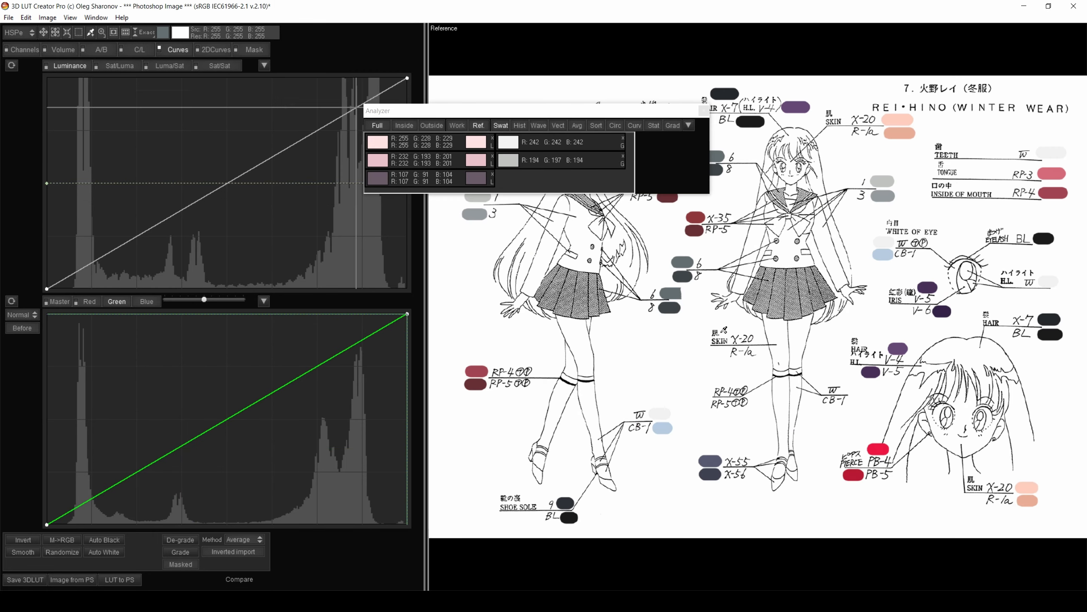
drag(624, 113, 562, 273)
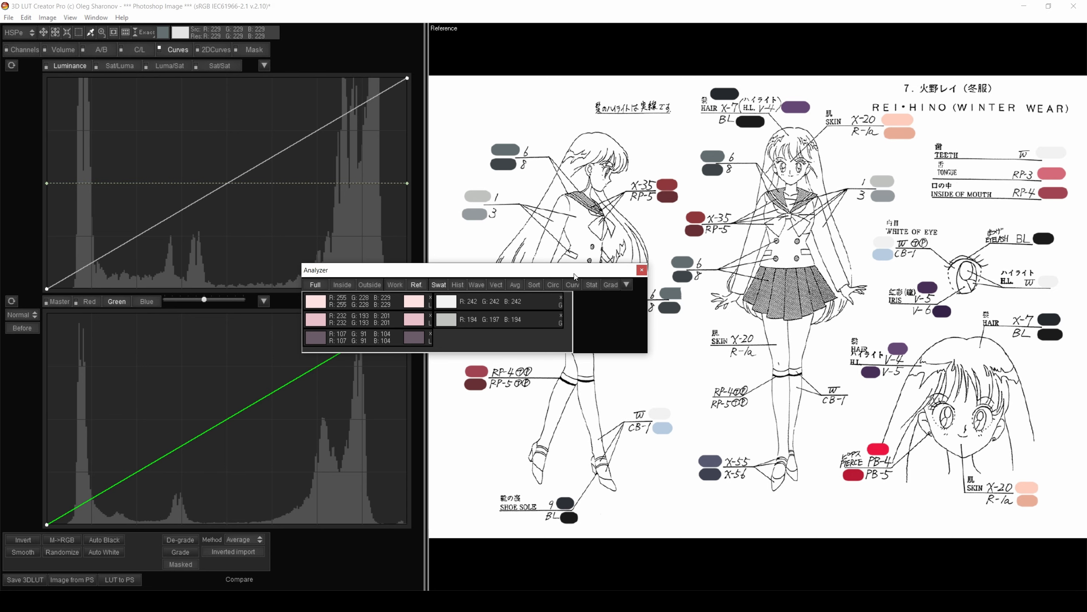
click(510, 154)
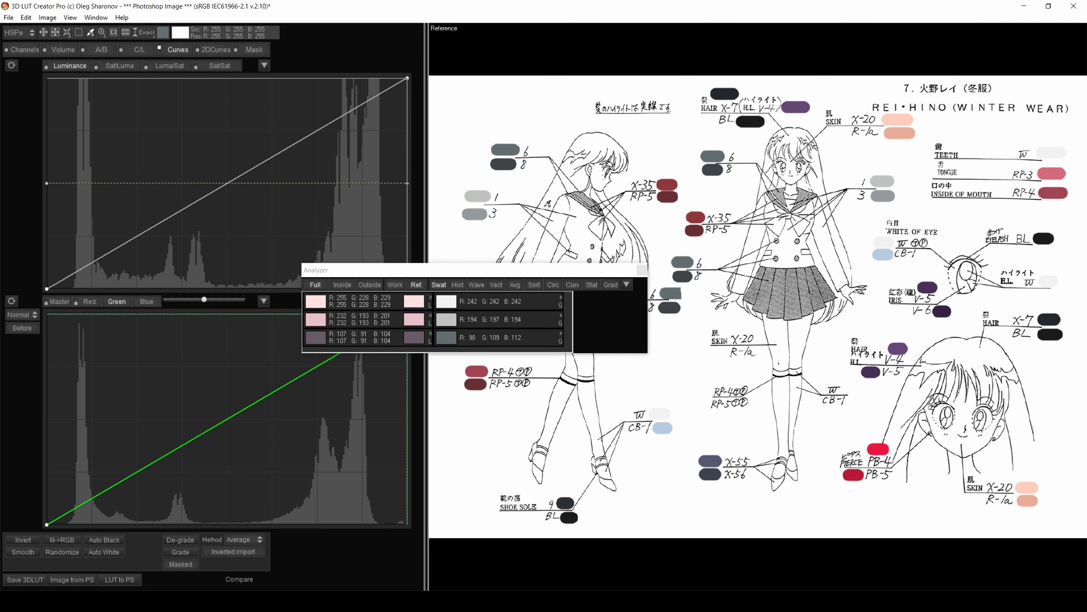
Sample the black hair in the frame and pair it with the model sheet's hair swatch X-7
key(w)
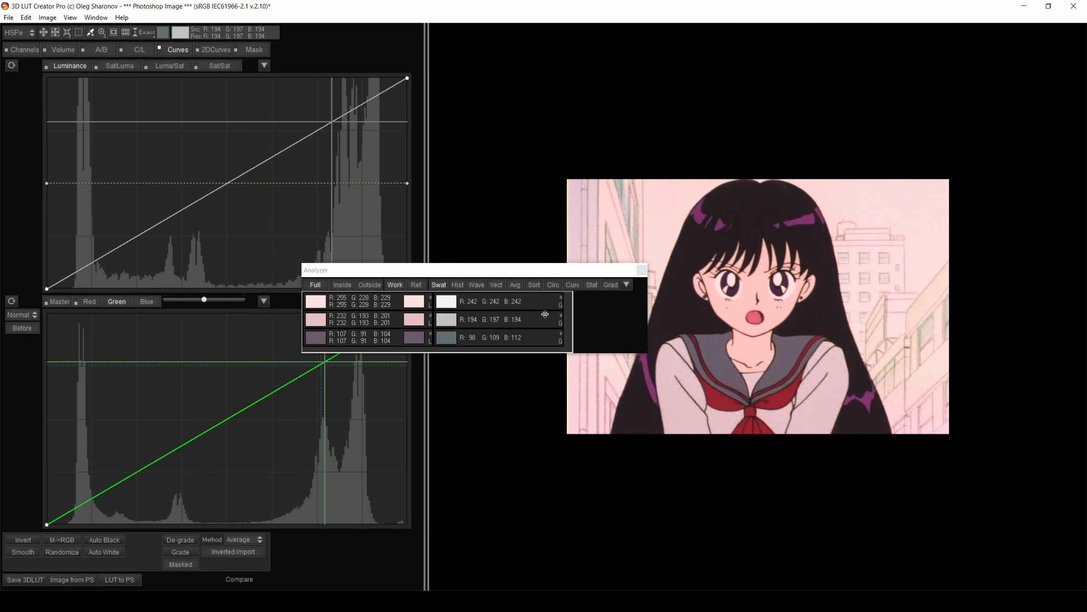
drag(549, 272, 558, 191)
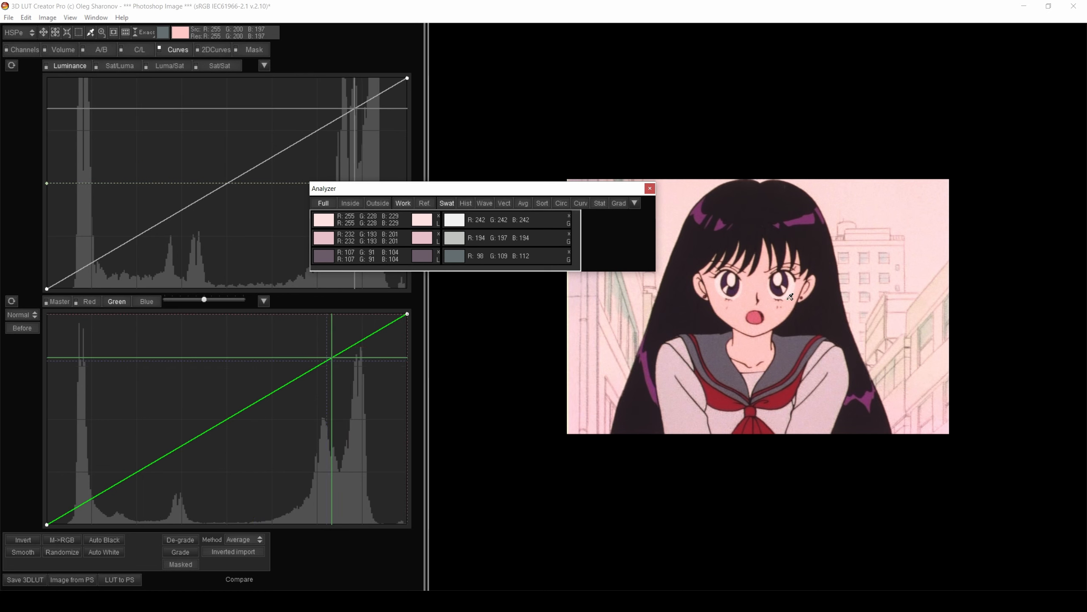
click(681, 285)
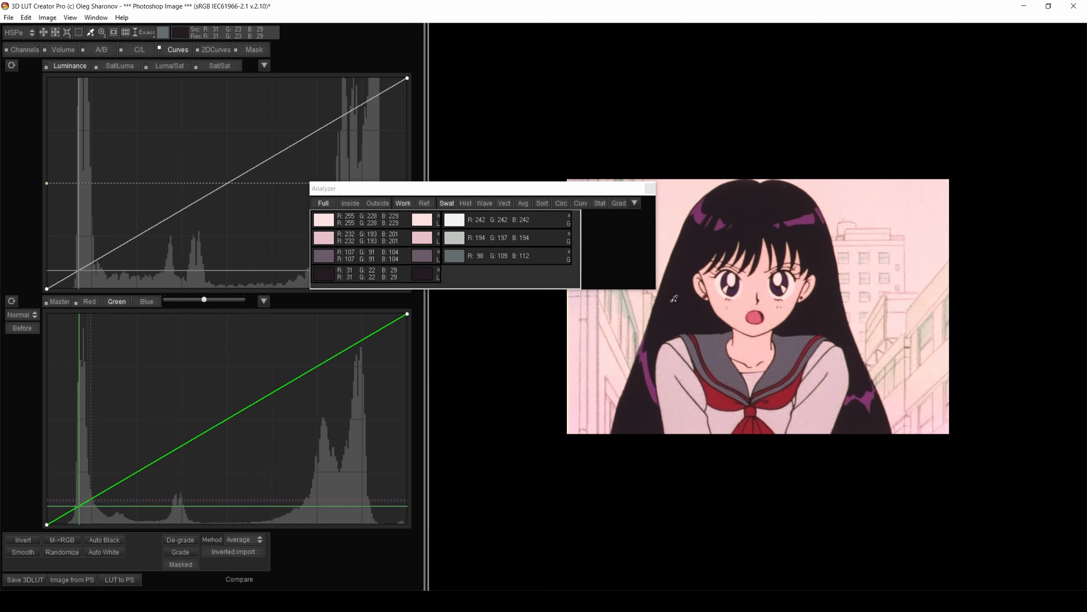
key(r)
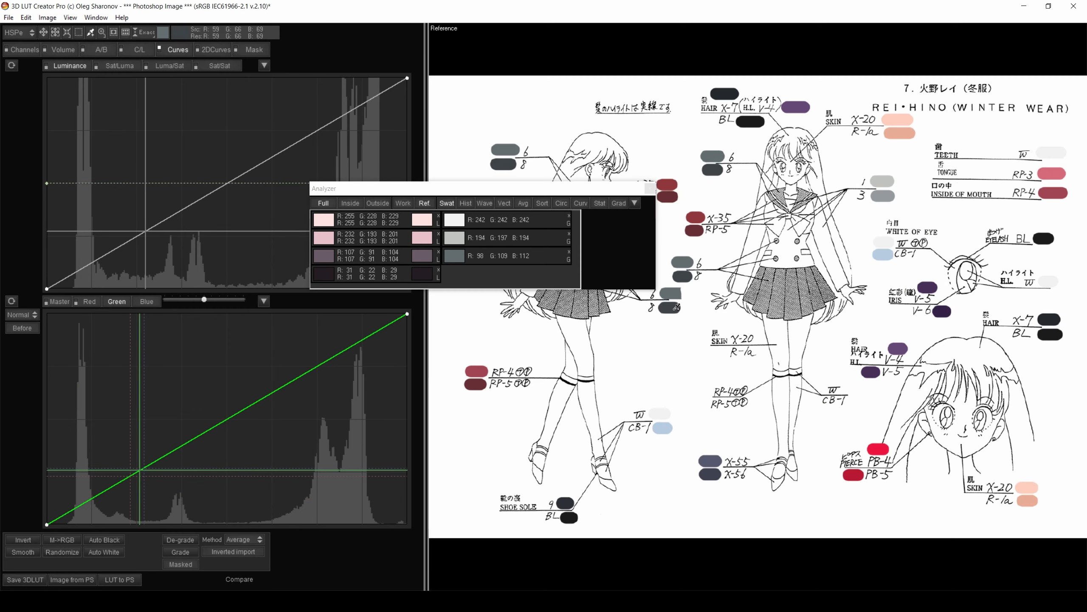
click(729, 91)
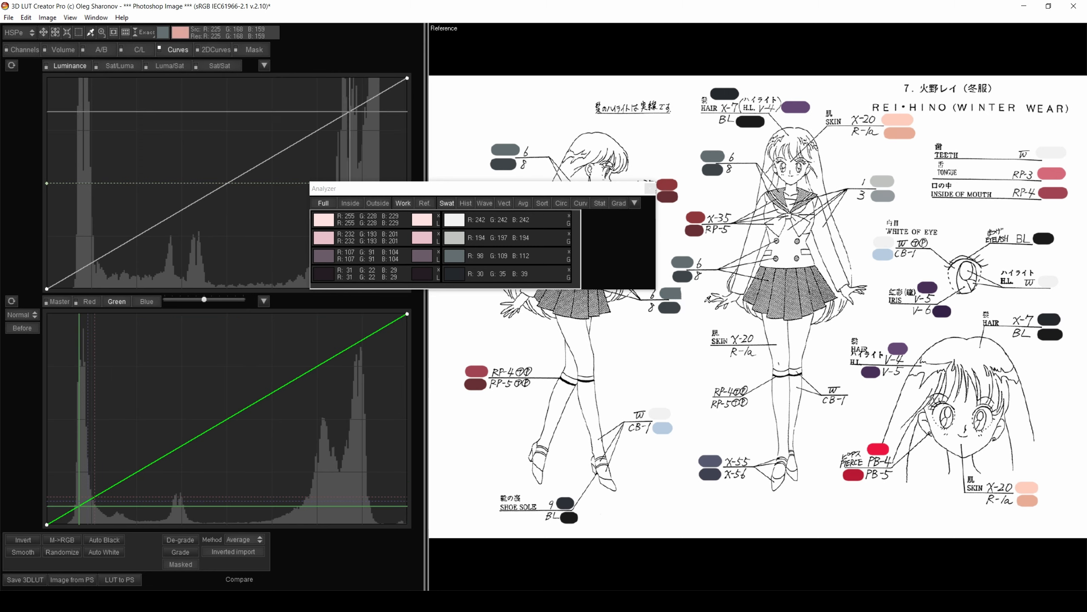
Sample the red bow in the frame and pair it with the model sheet's swatch X-35
key(r)
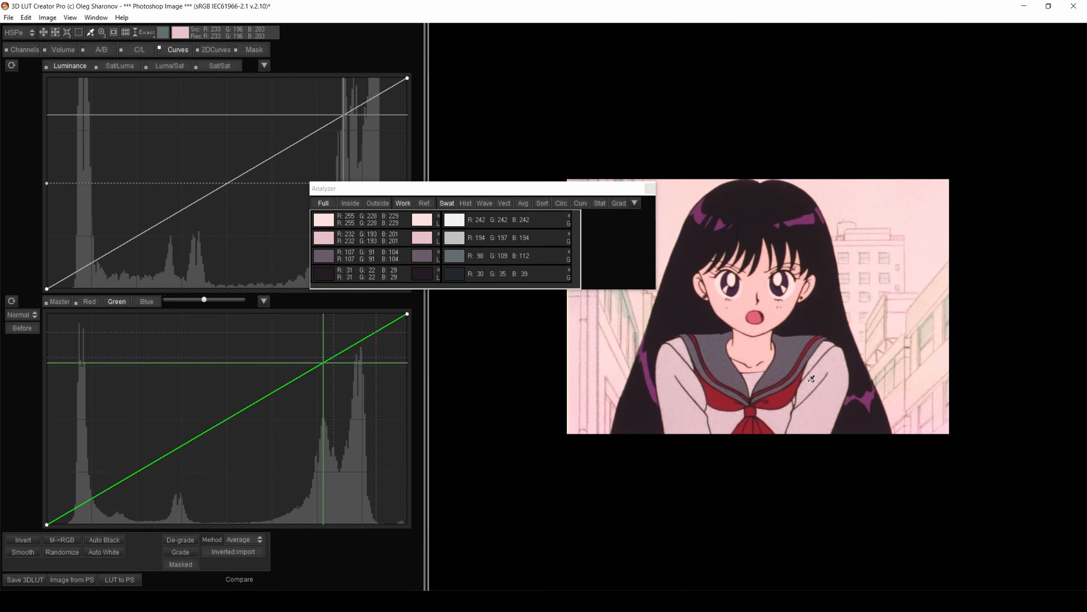
click(720, 397)
key(r)
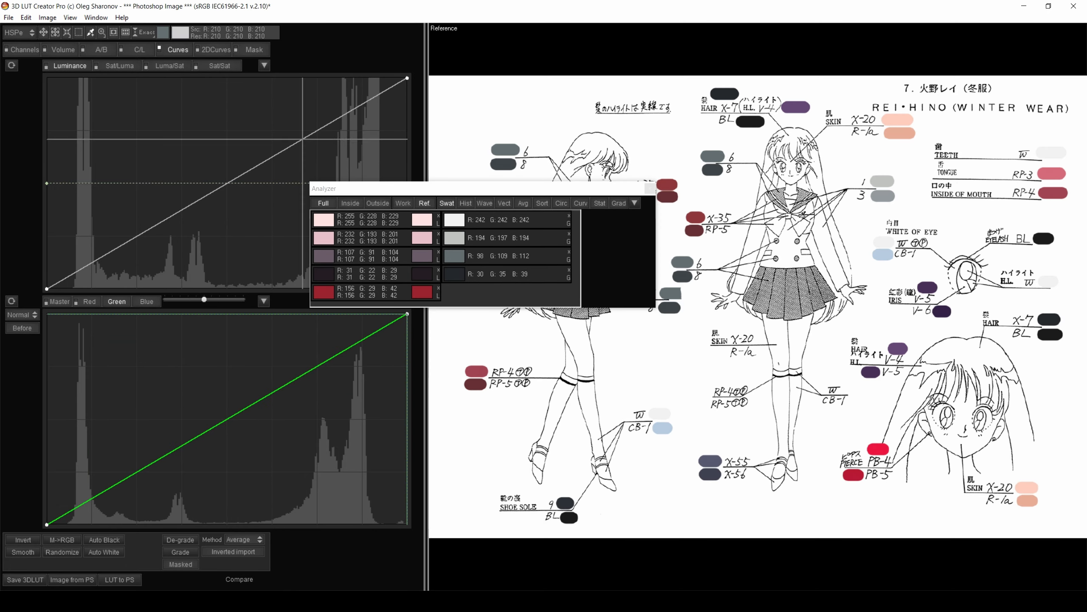
click(696, 216)
Sample the purple hair highlight in the frame and pair it with the model sheet's highlight swatch V-4
key(r)
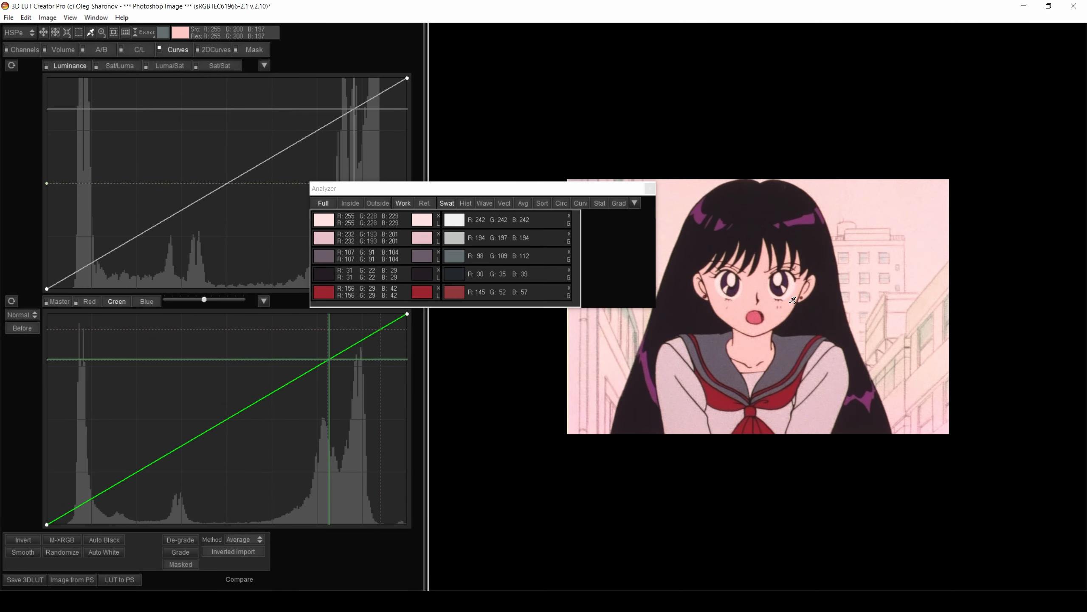
click(809, 217)
key(r)
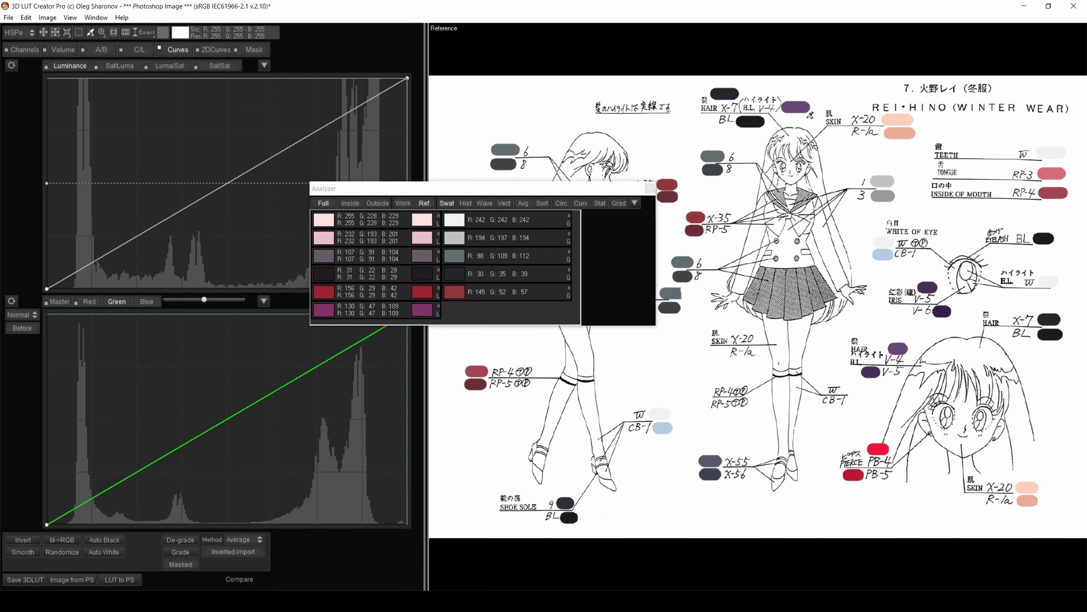
click(797, 102)
Sample the face skin in the frame and pair it with the model sheet's skin swatch X-20
key(r)
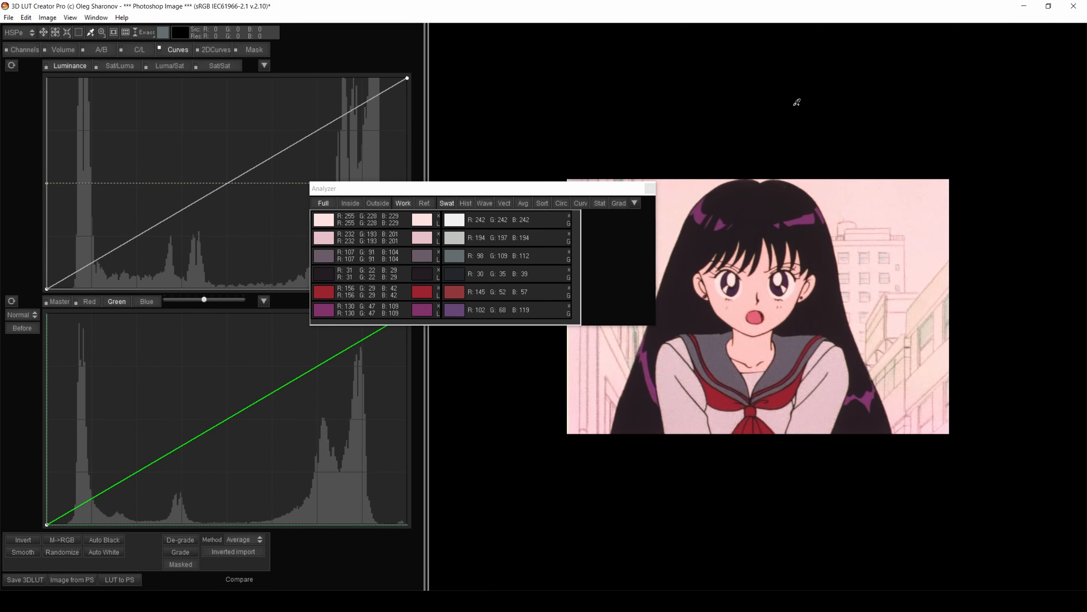
click(743, 308)
key(r)
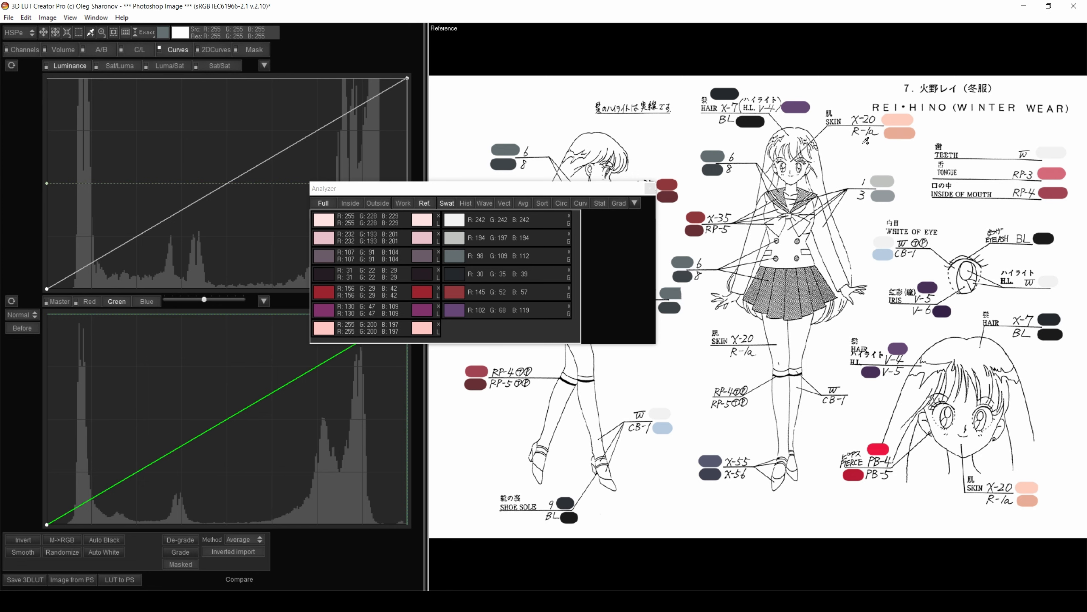
click(895, 118)
Sample the tongue in the open mouth and pair it with the model sheet's tongue swatch RP-3
key(r)
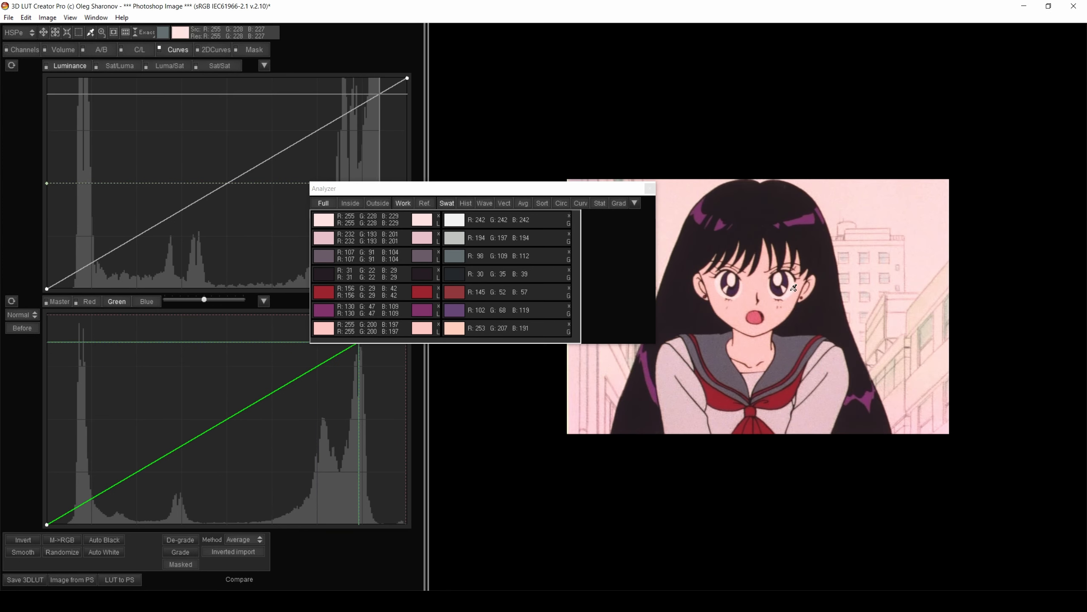
click(756, 317)
key(r)
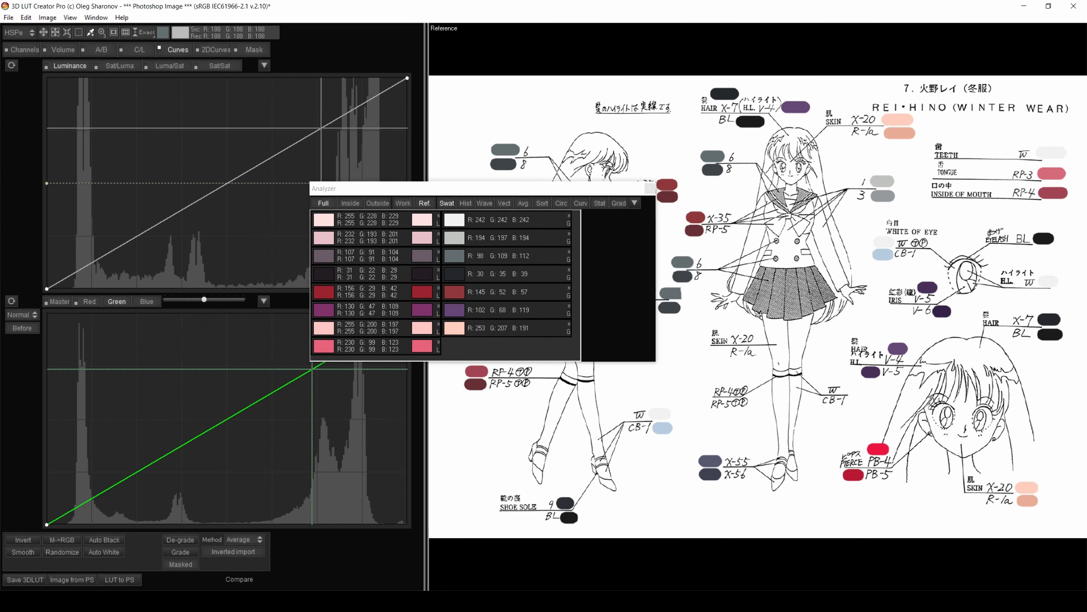
click(1047, 171)
Sample the iris in the frame and pair it with the model sheet's iris swatch V-5
key(r)
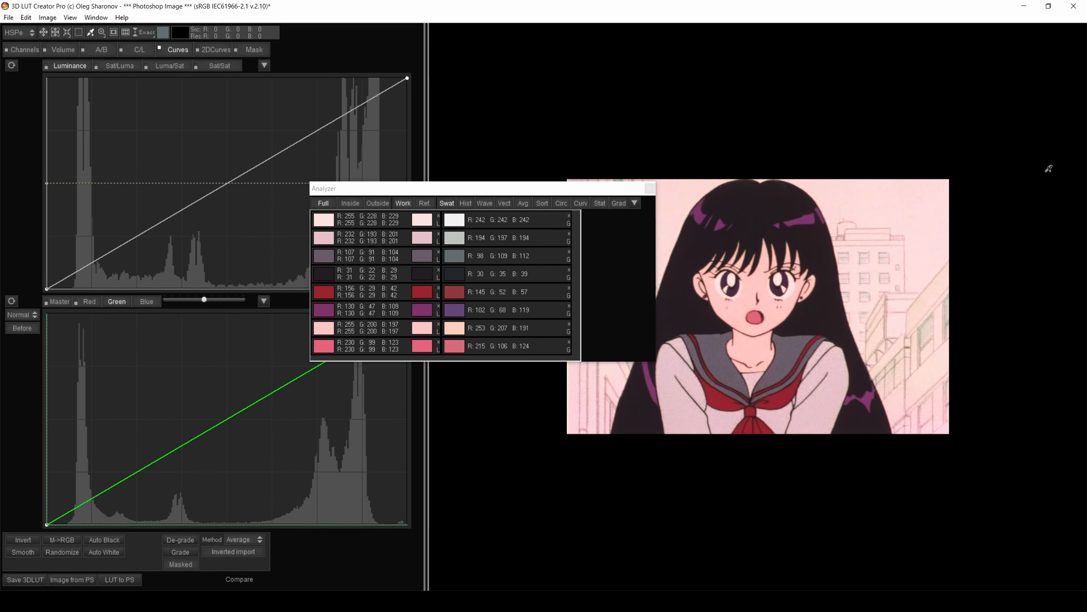
click(782, 289)
key(r)
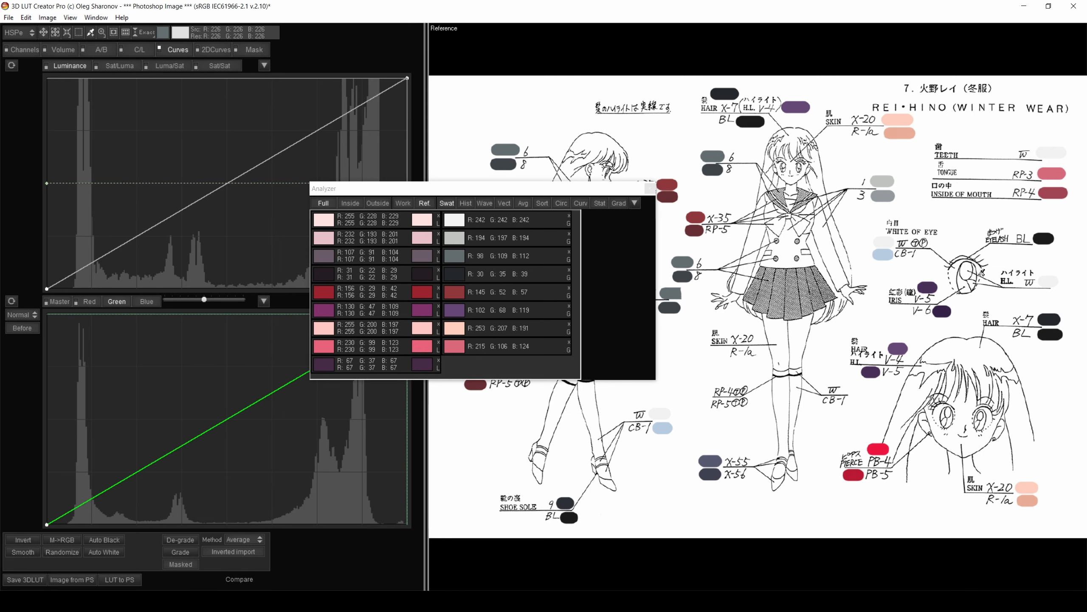
click(928, 286)
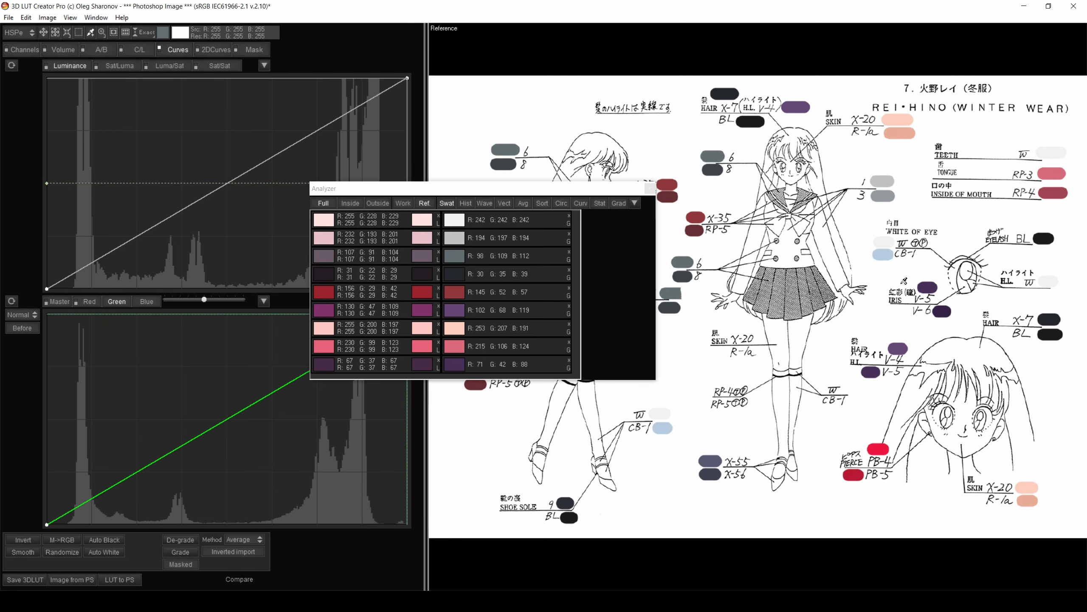
Move the Analyzer clear of the RGB curve graph and lower the Red curve's white endpoint to an output of 246
key(r)
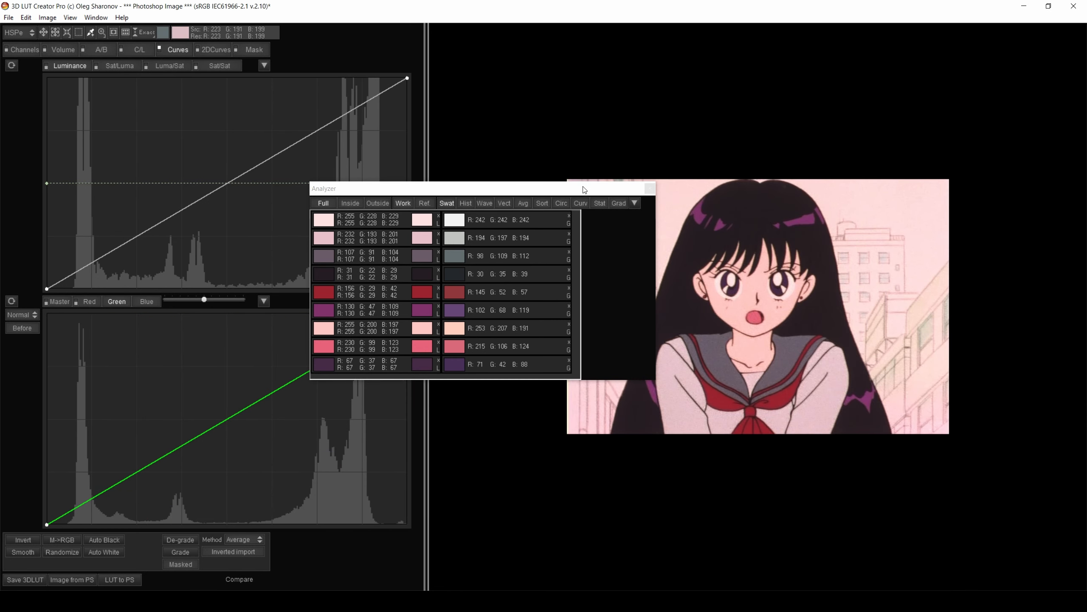
drag(582, 193, 579, 98)
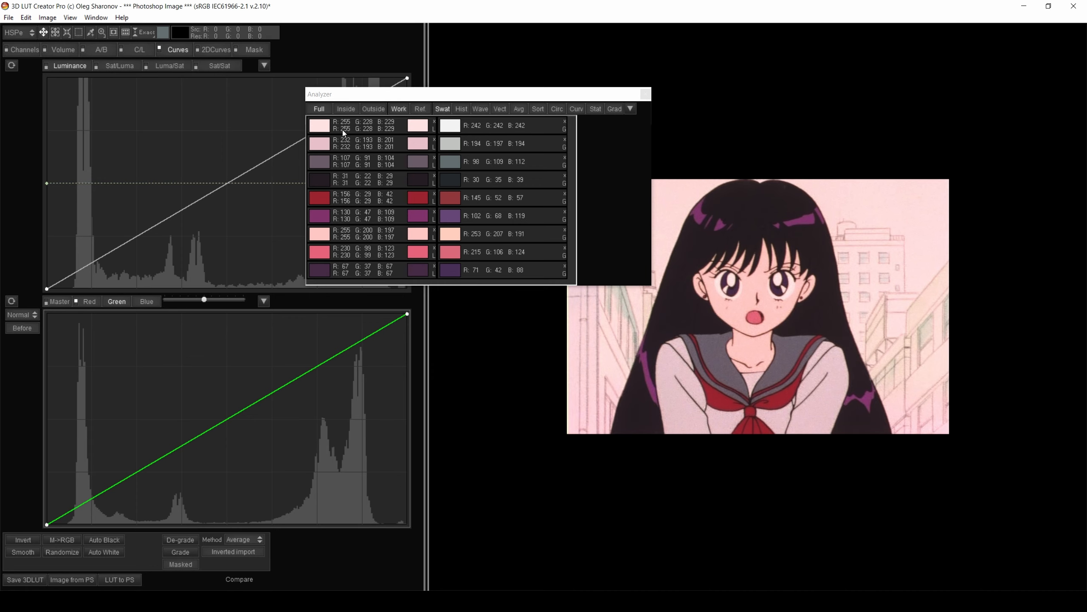
click(89, 300)
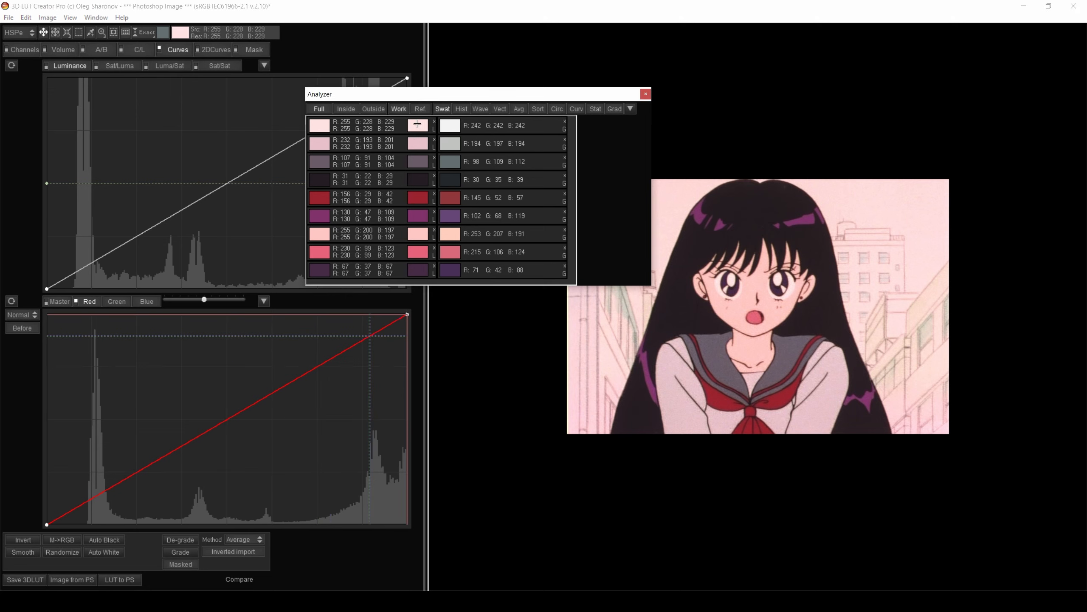
drag(421, 123, 428, 124)
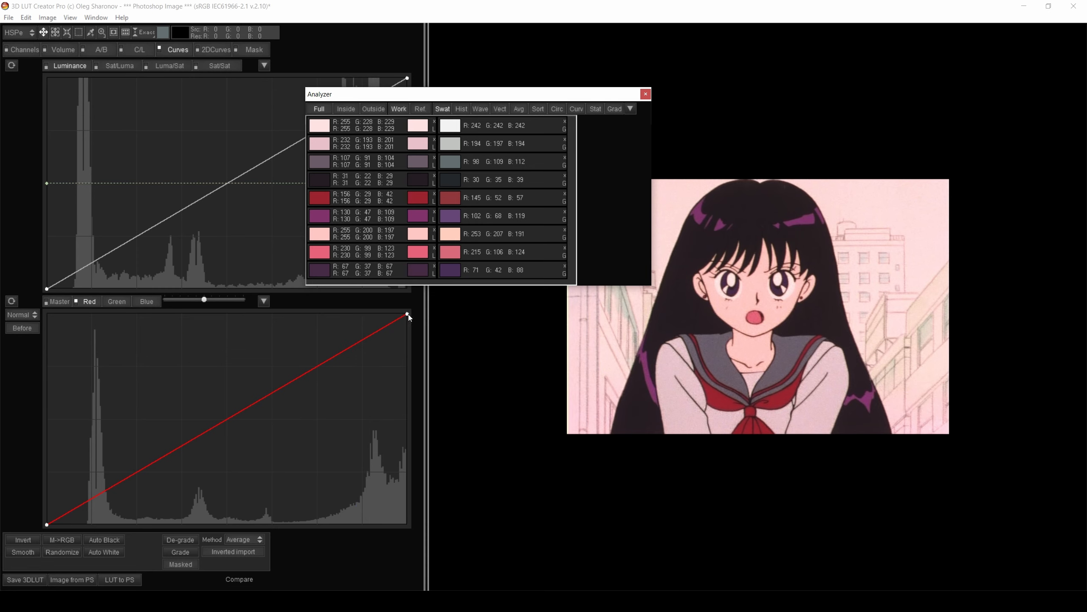
drag(408, 315, 409, 316)
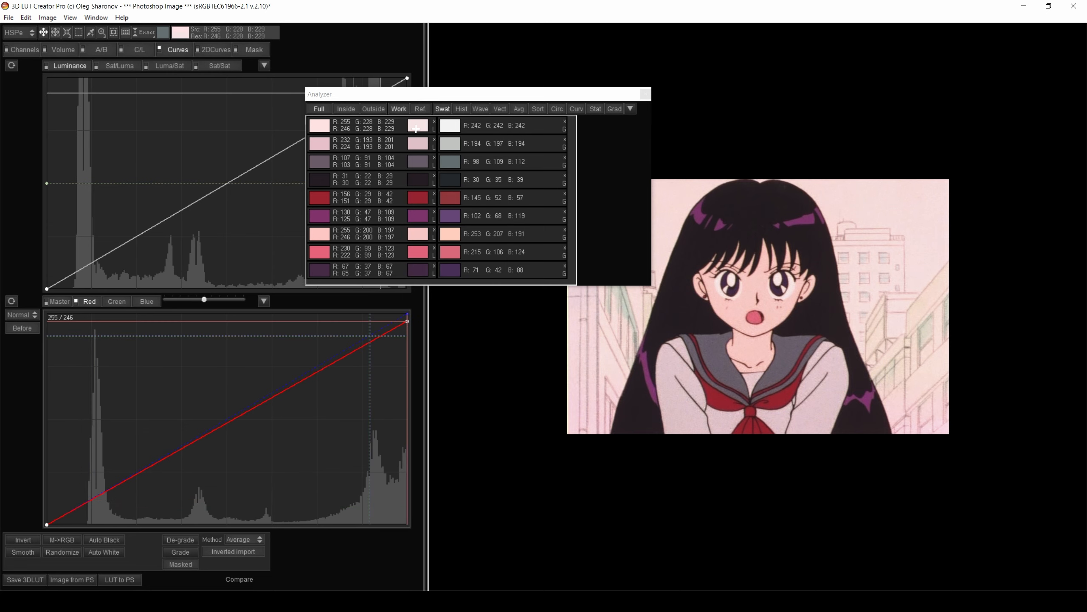
Raise the eye-white swatch's green value to 243 on the Green curve and its blue value to 242 on the Blue curve
click(123, 302)
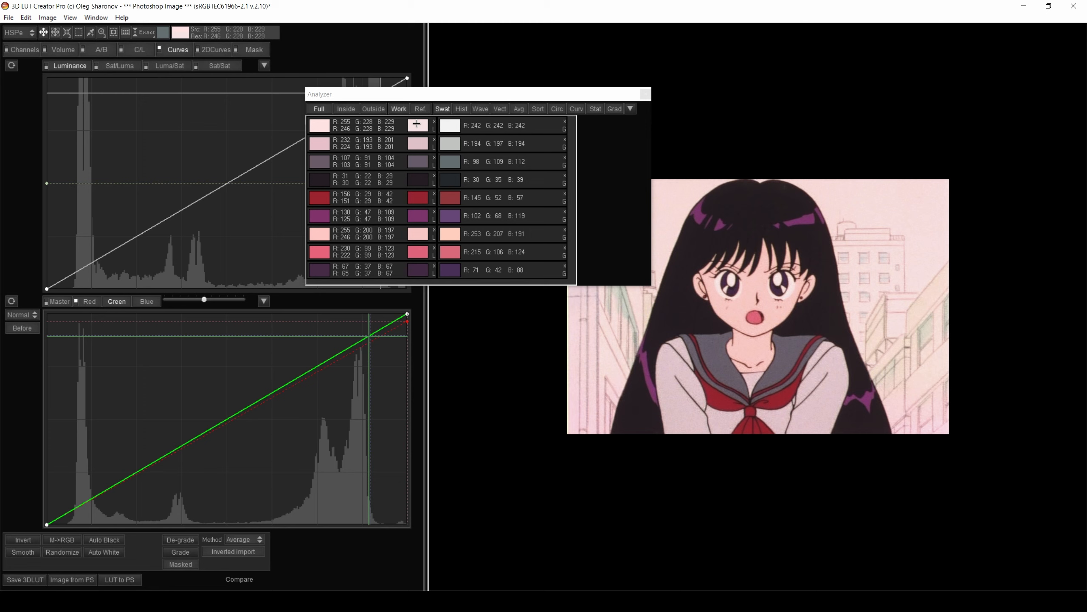
drag(417, 124, 419, 110)
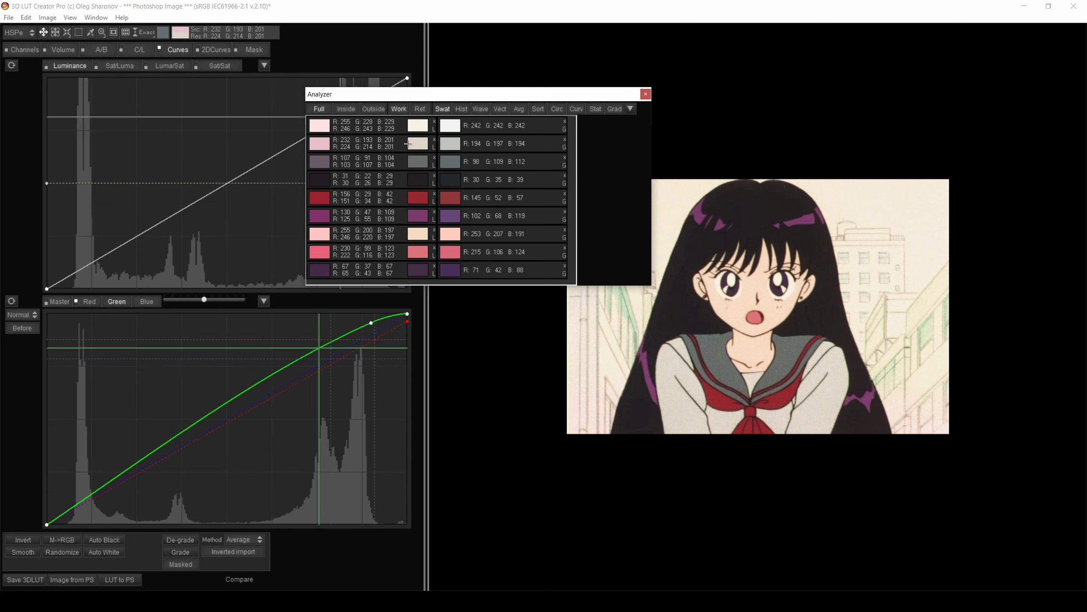
click(138, 301)
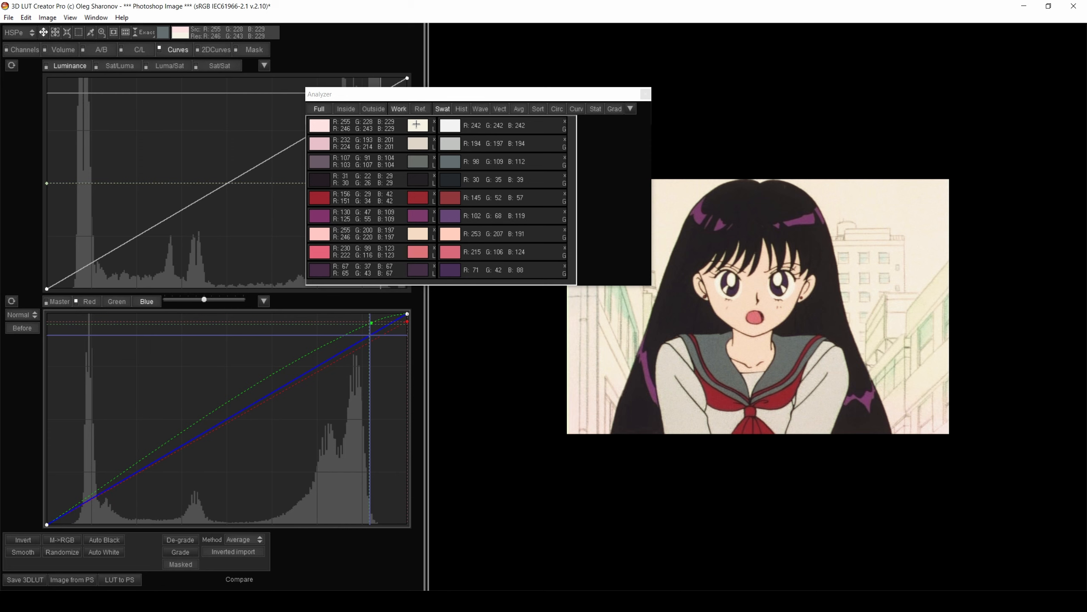
drag(417, 124, 416, 112)
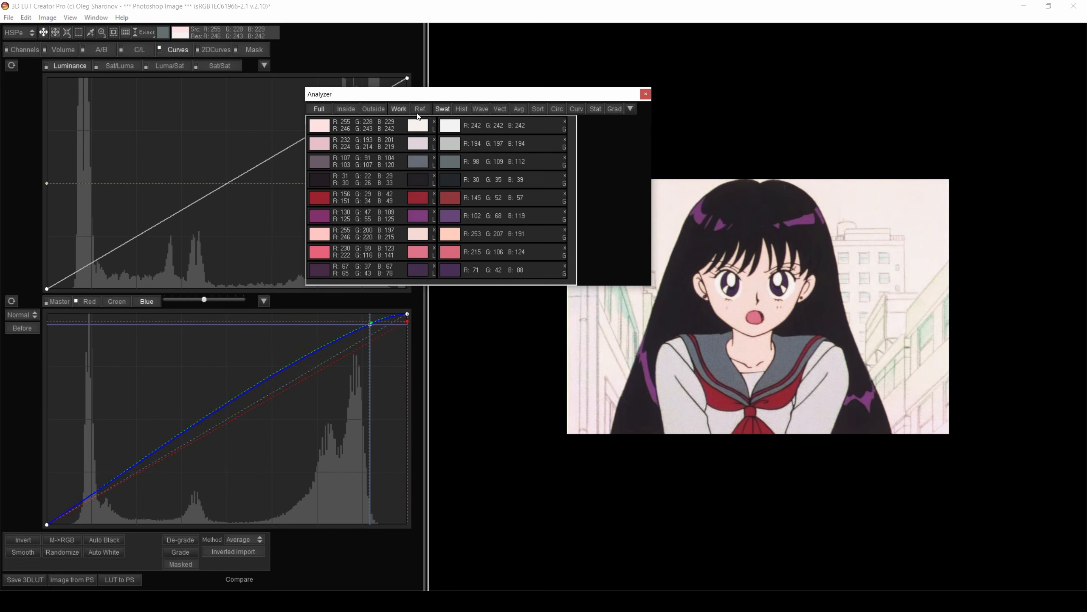
Lower the eye-white swatch's red value to 242 on the Red curve
click(89, 301)
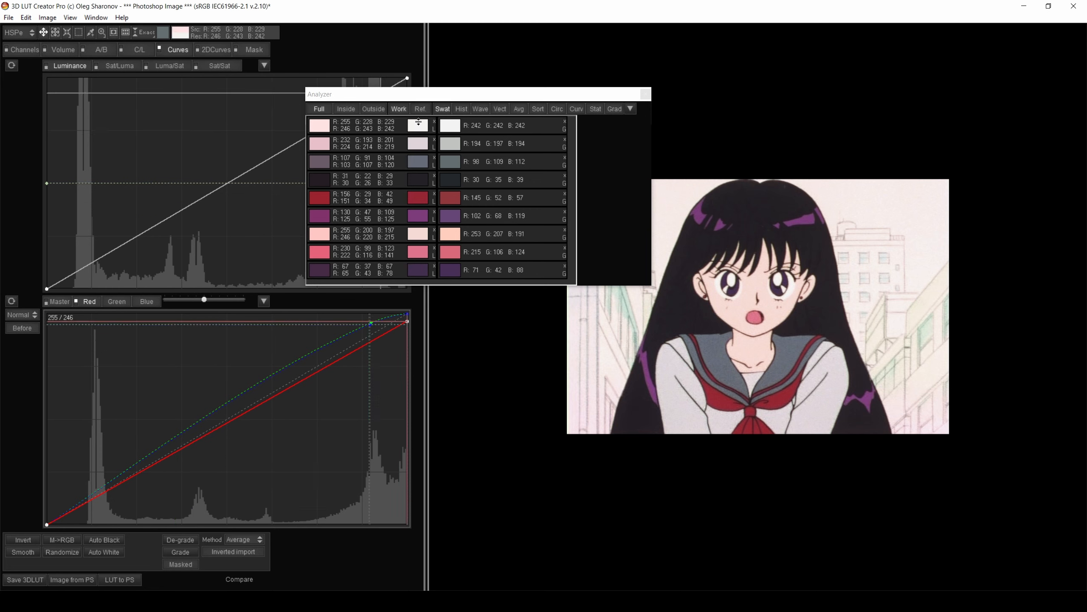
drag(418, 122, 419, 126)
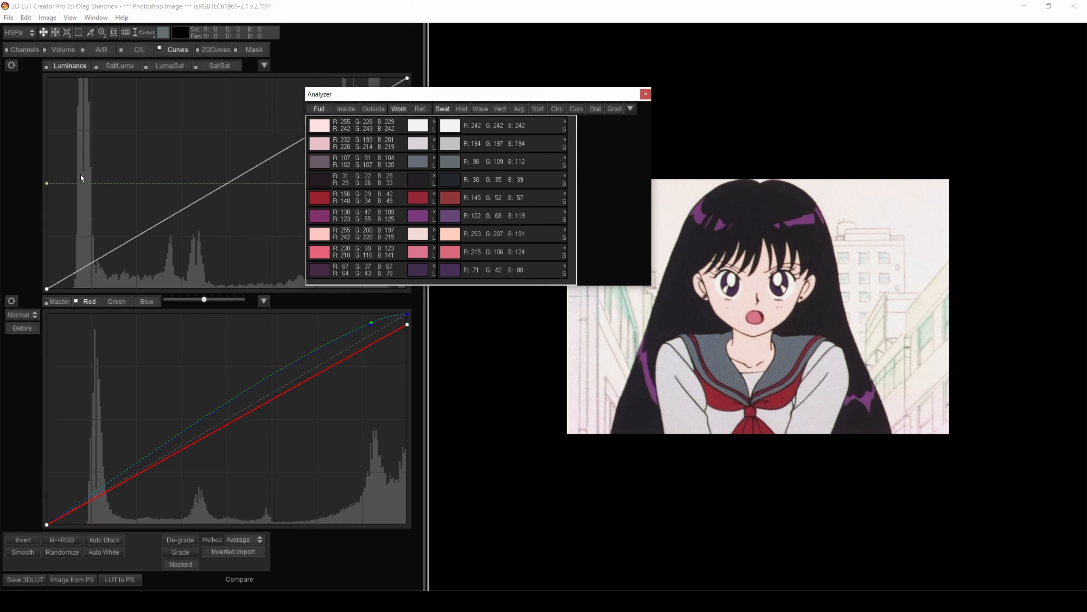
Reset the RGB curves and use Exact mode to match the eye-white swatch to its reference of R 242, G 242, B 242
click(23, 327)
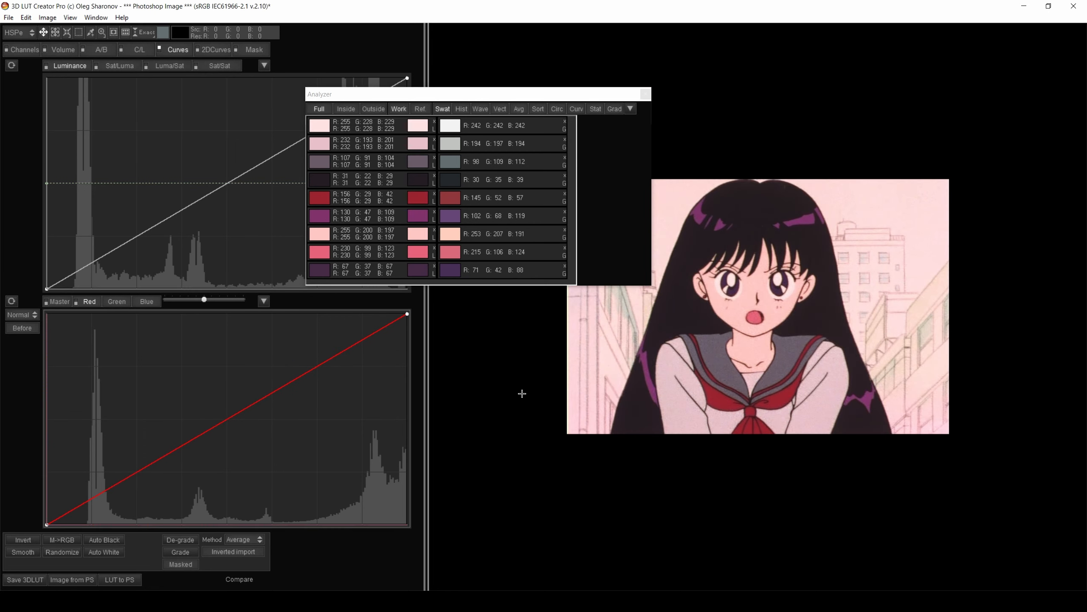
click(142, 33)
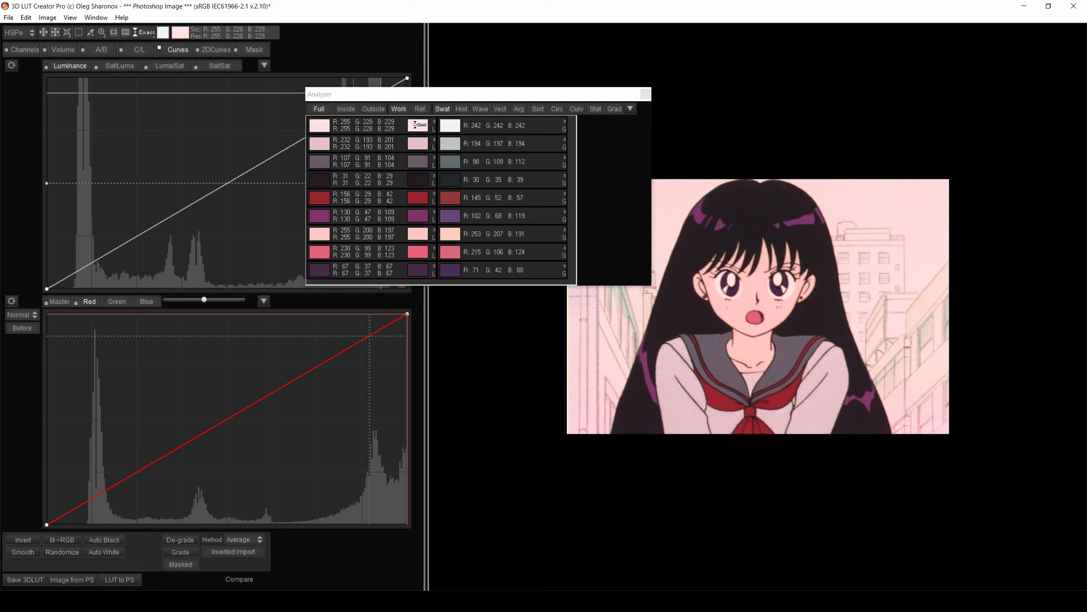
click(418, 125)
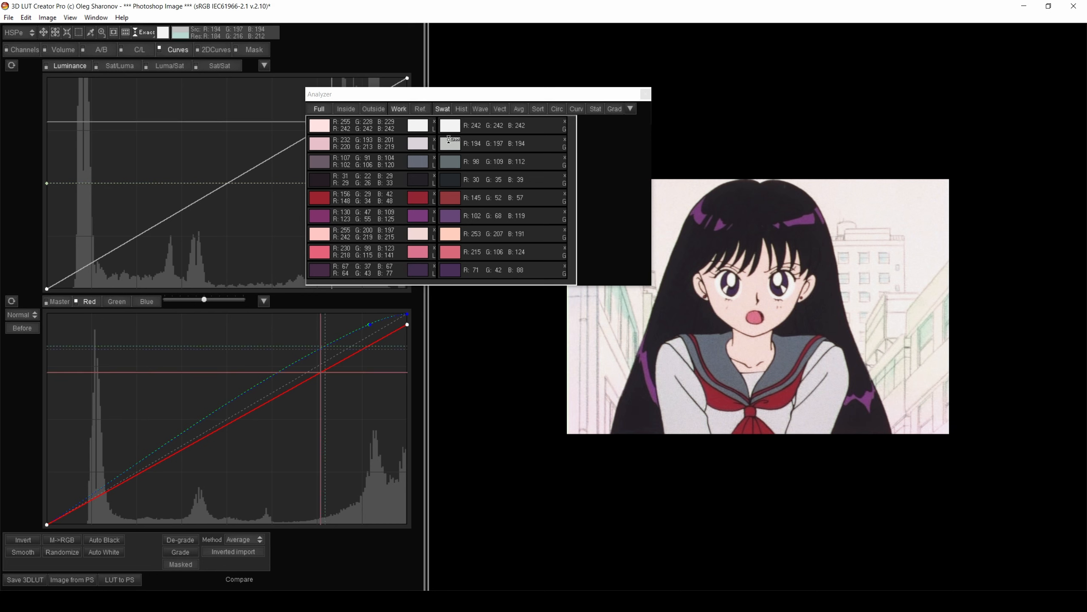
Match the light-grey, blue-grey and near-black swatches exactly to their references: 194/197/194, 98/109/112 and 30/35/39
click(418, 143)
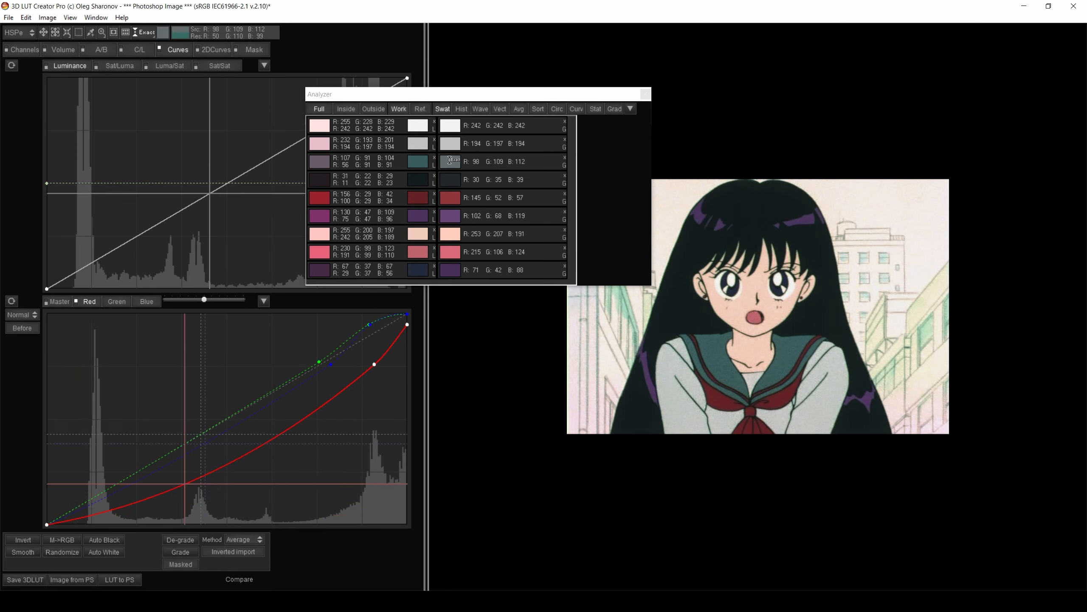
click(414, 162)
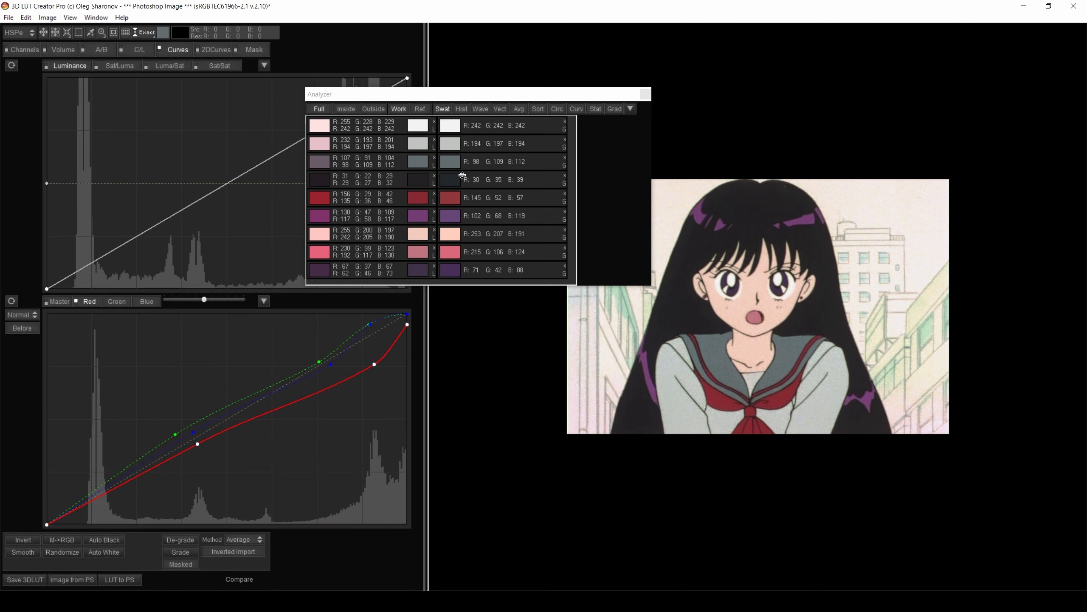
drag(471, 94, 508, 105)
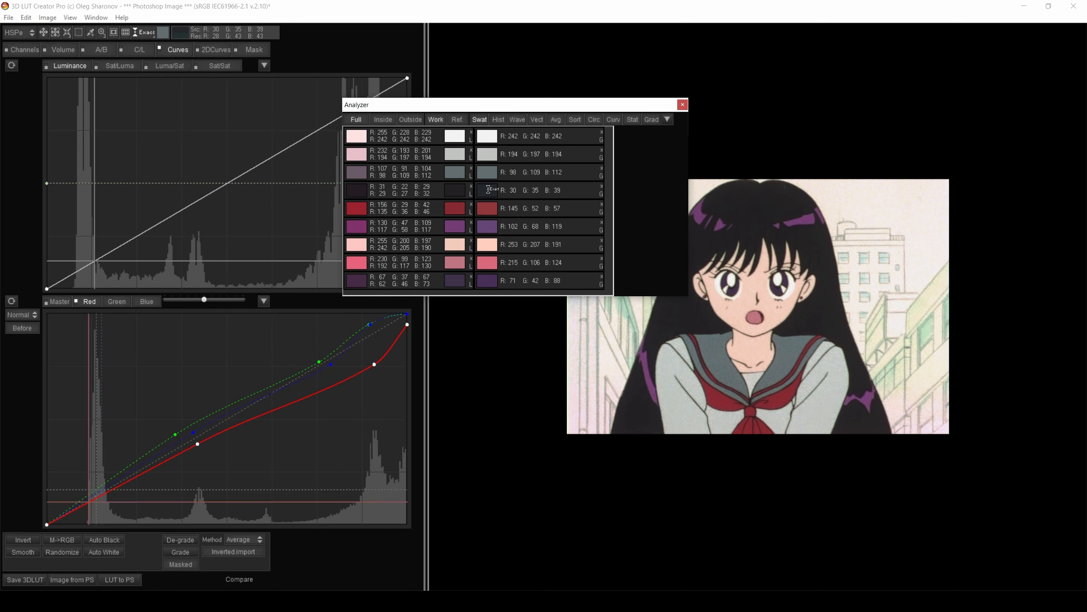
click(450, 190)
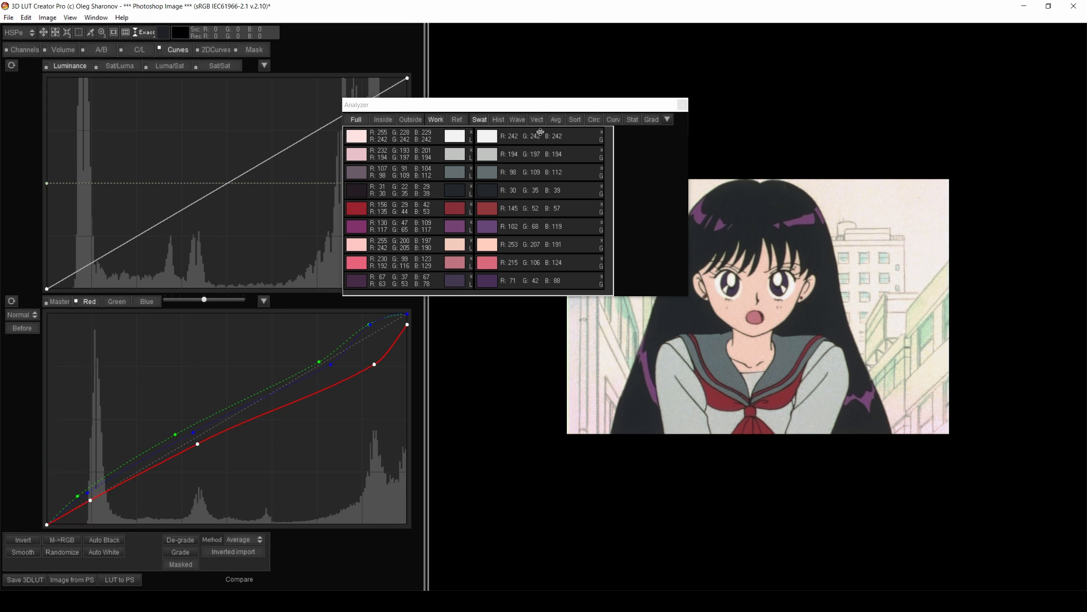
drag(555, 106, 483, 114)
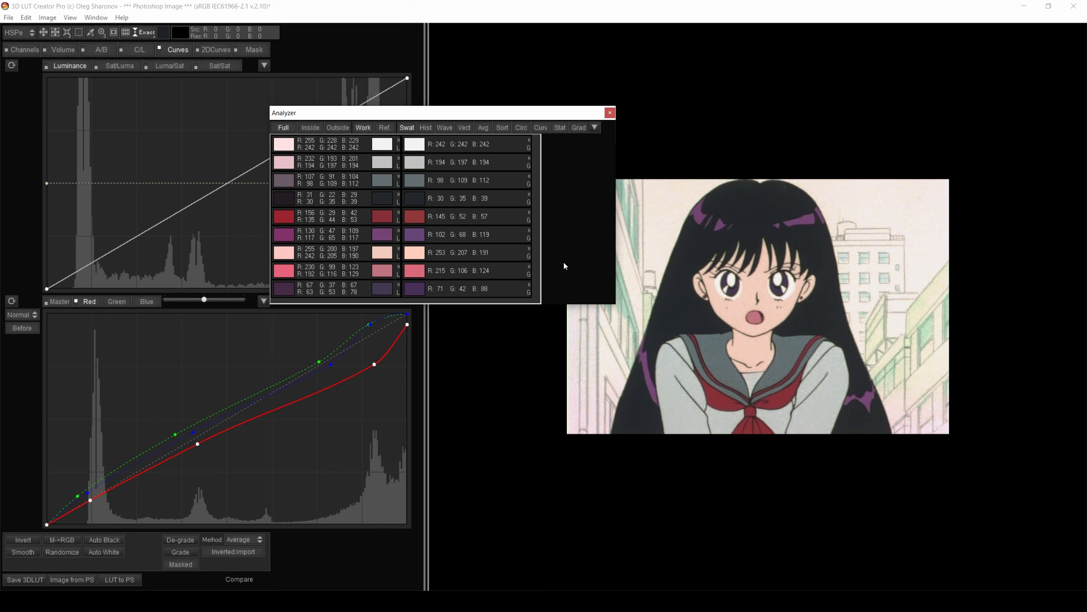
drag(430, 113, 503, 117)
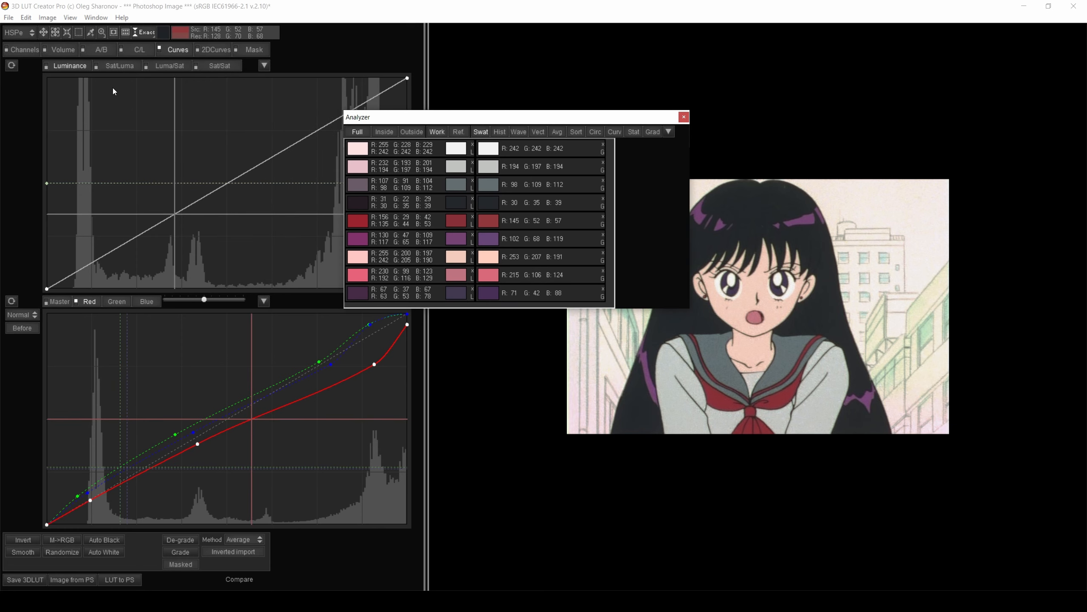
click(74, 65)
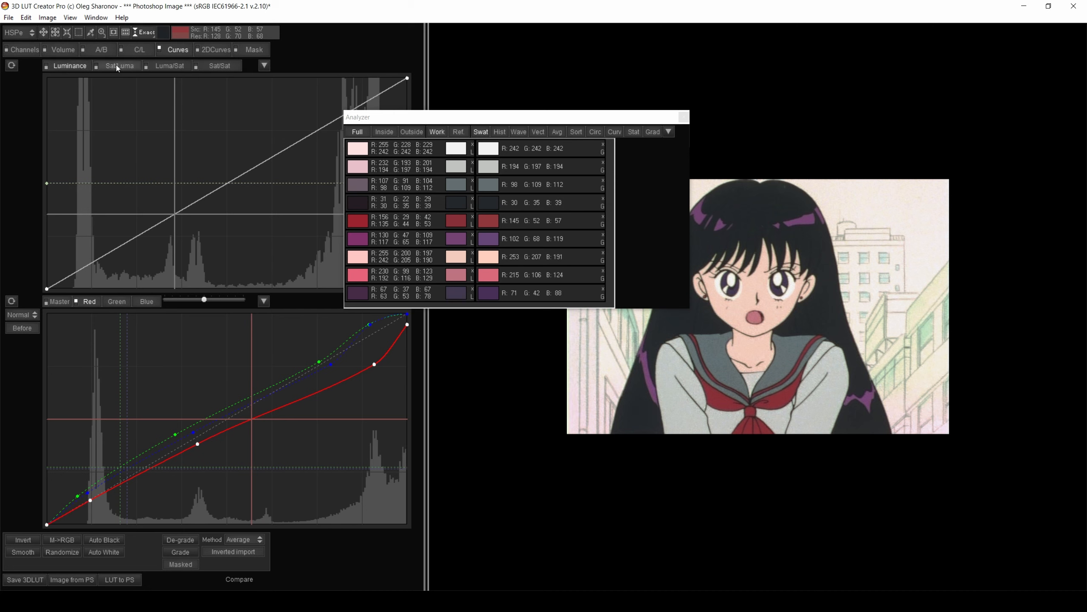
click(116, 66)
click(71, 68)
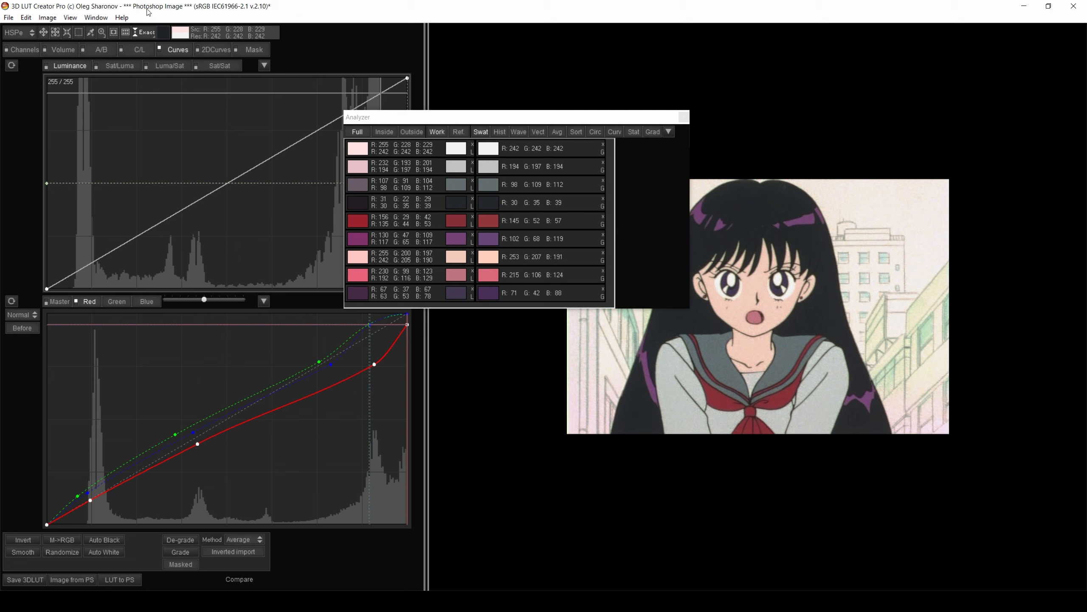
Compile the current correction into a 3D LUT, load it as the external LUT and reset the curves
click(26, 17)
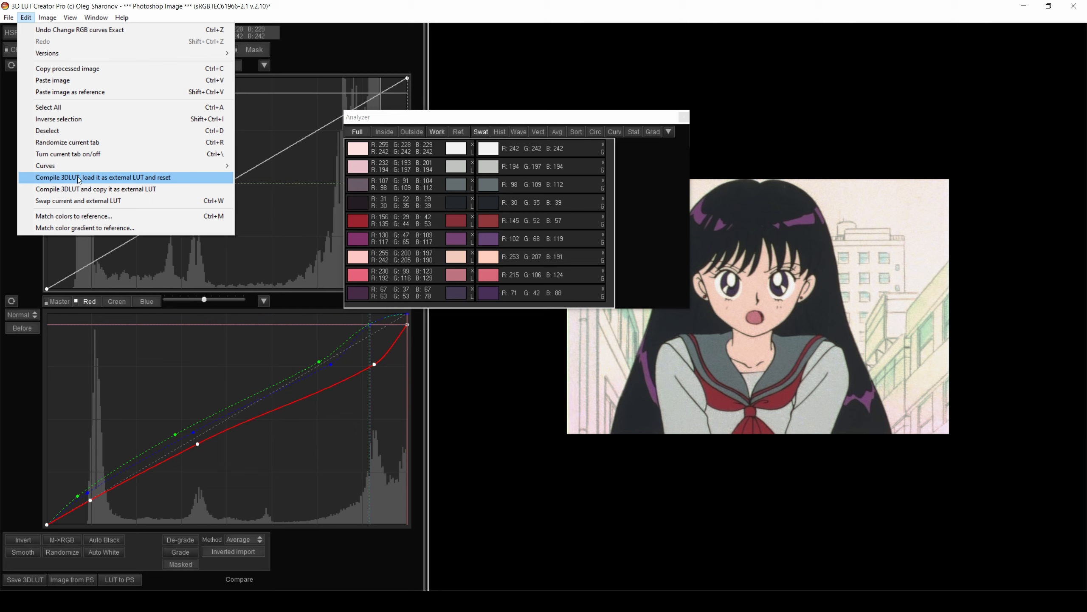
click(134, 177)
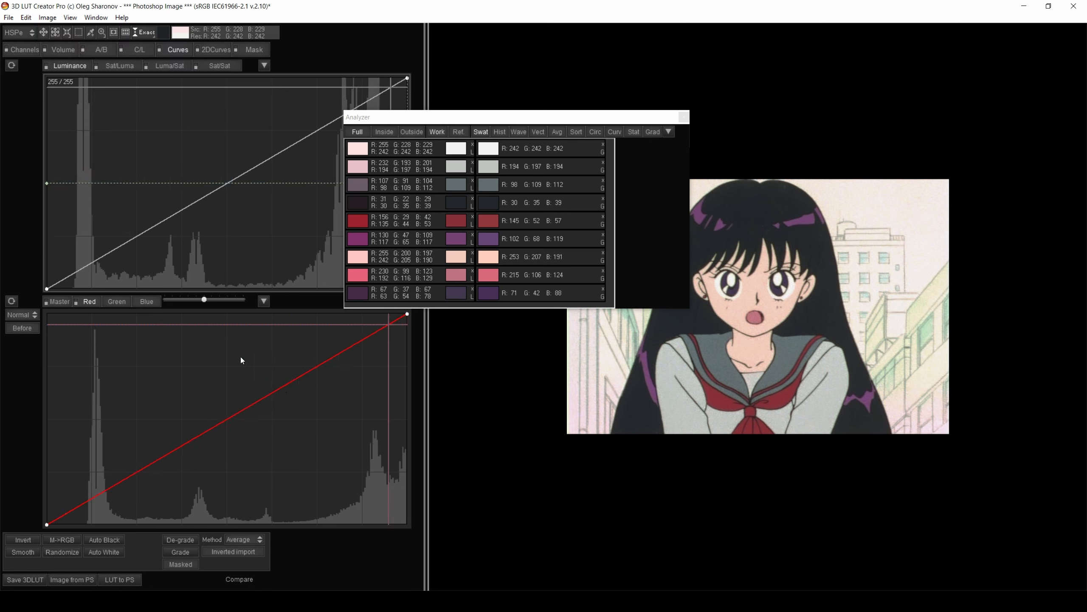
drag(428, 117, 383, 76)
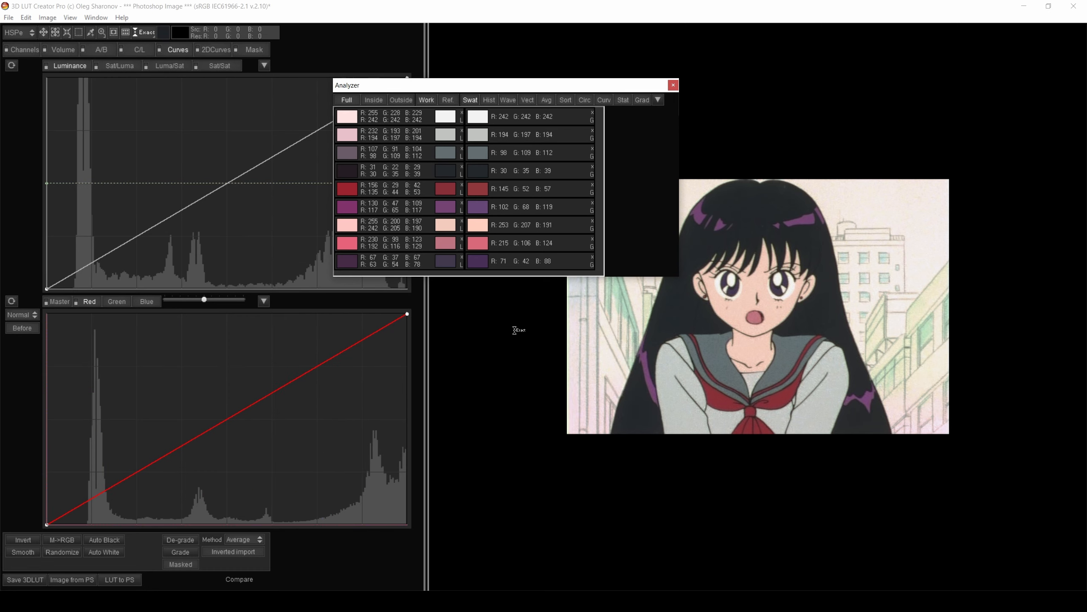
drag(505, 86, 502, 81)
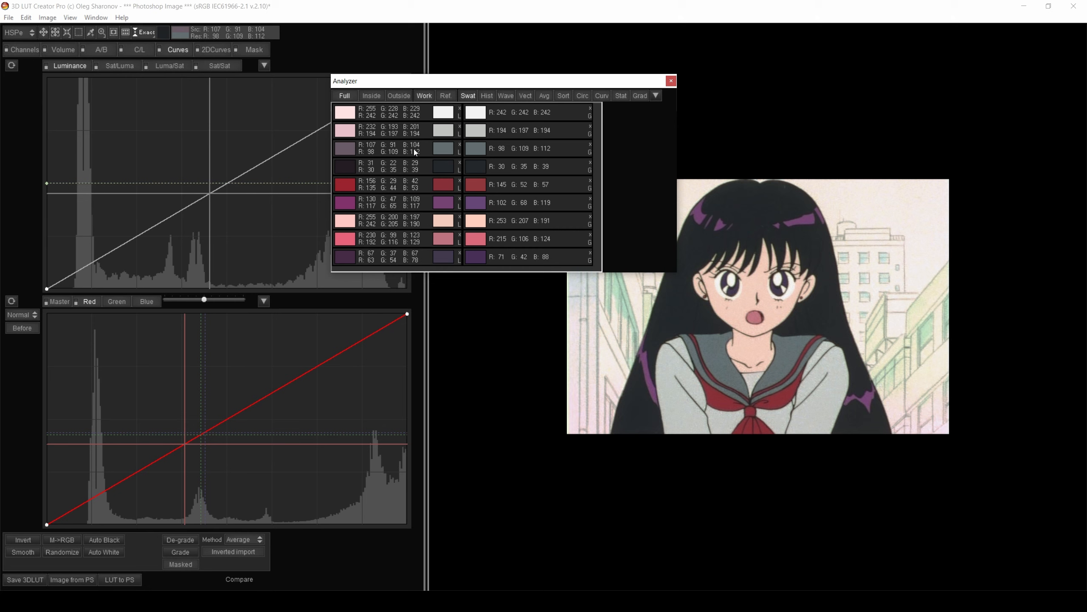
Change the Analyzer's swatch read-outs from RGB 0..255 to HSV
right_click(404, 130)
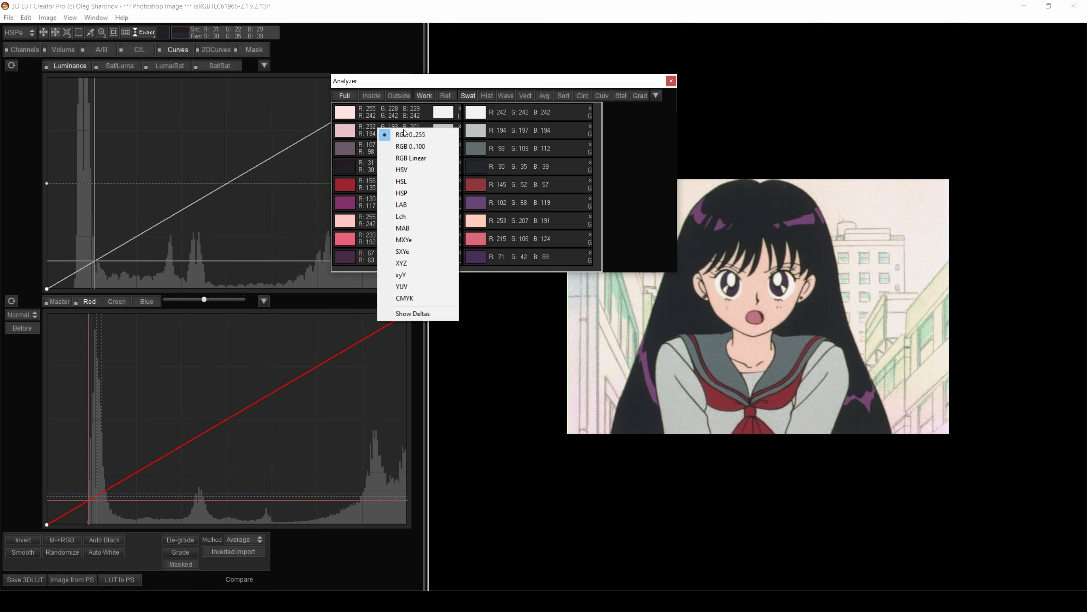
click(401, 169)
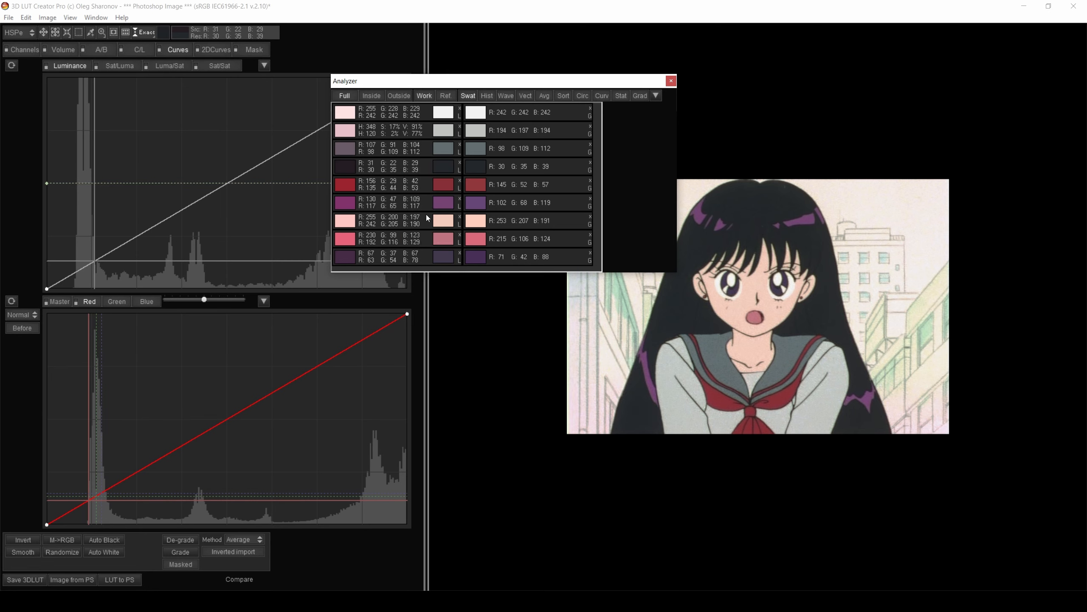
right_click(404, 147)
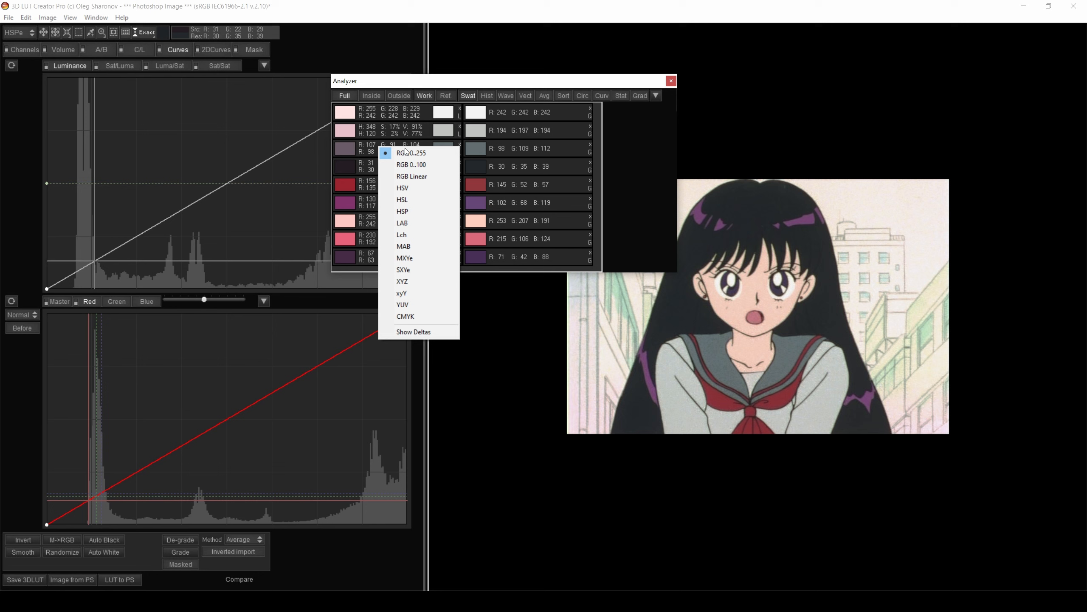
click(416, 186)
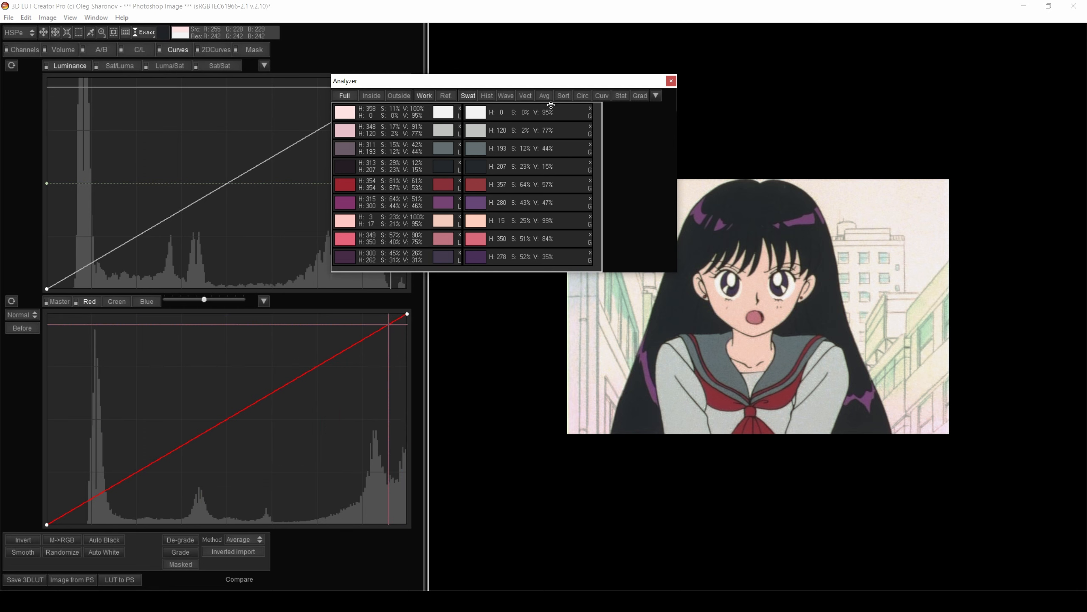
Sort the Analyzer swatches by luminance and move the Analyzer clear of the Luminance curve graph
click(656, 95)
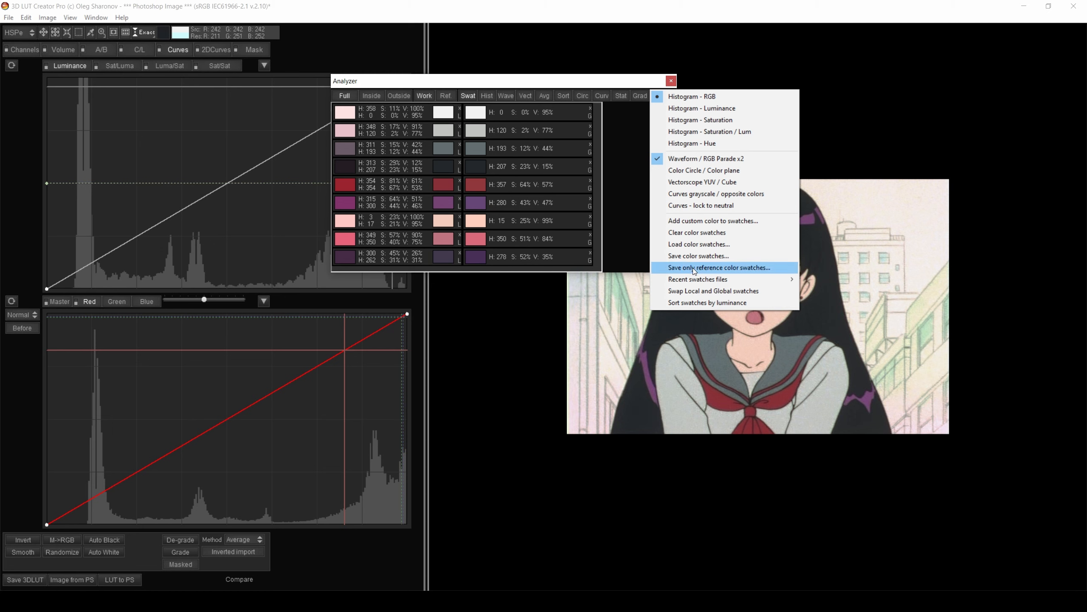
click(689, 303)
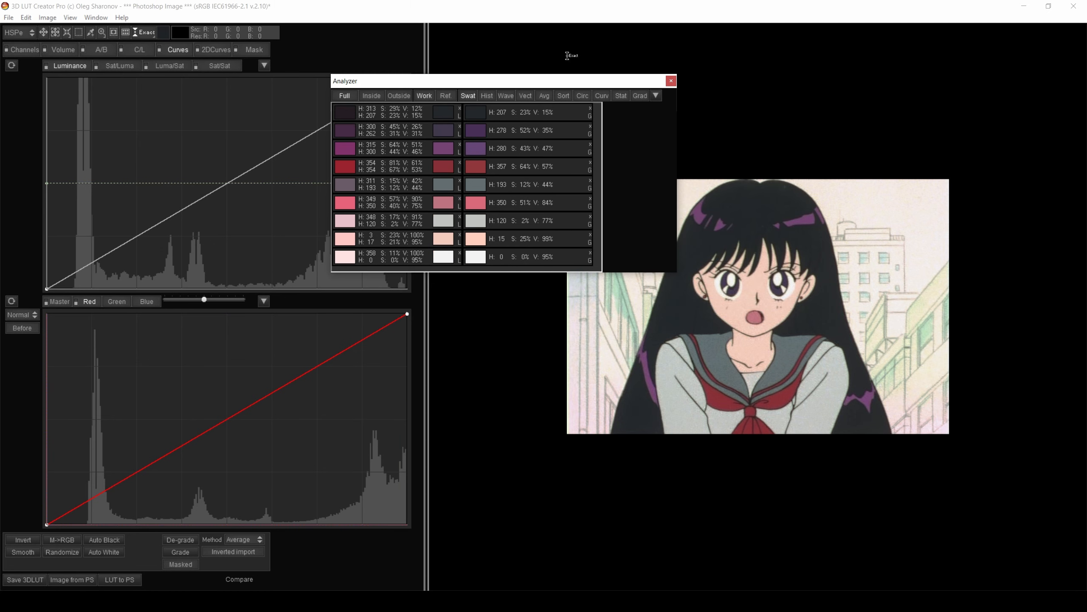
drag(541, 83, 568, 85)
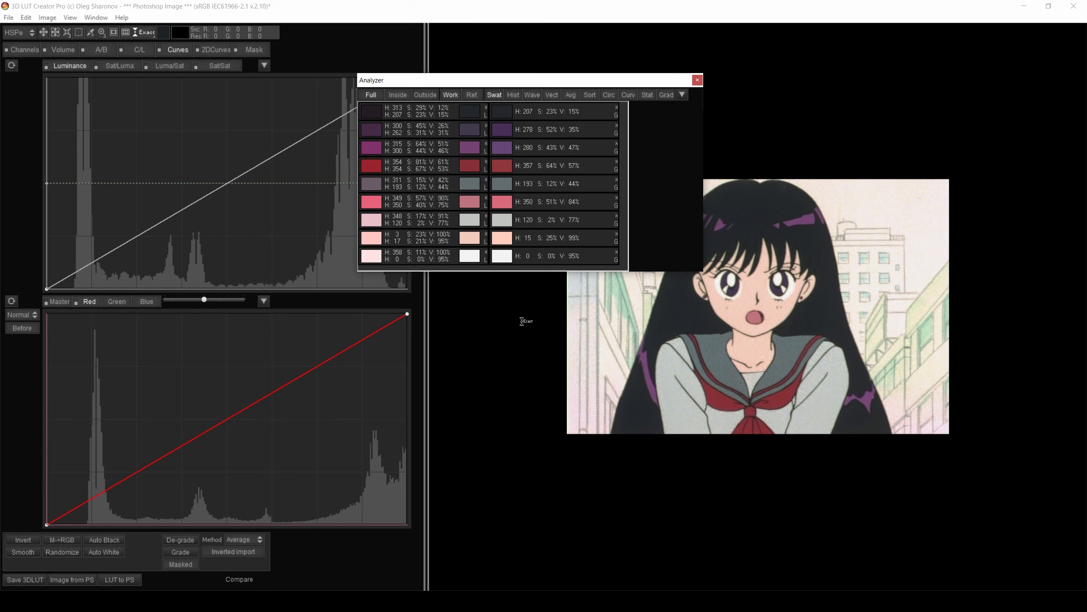
click(68, 65)
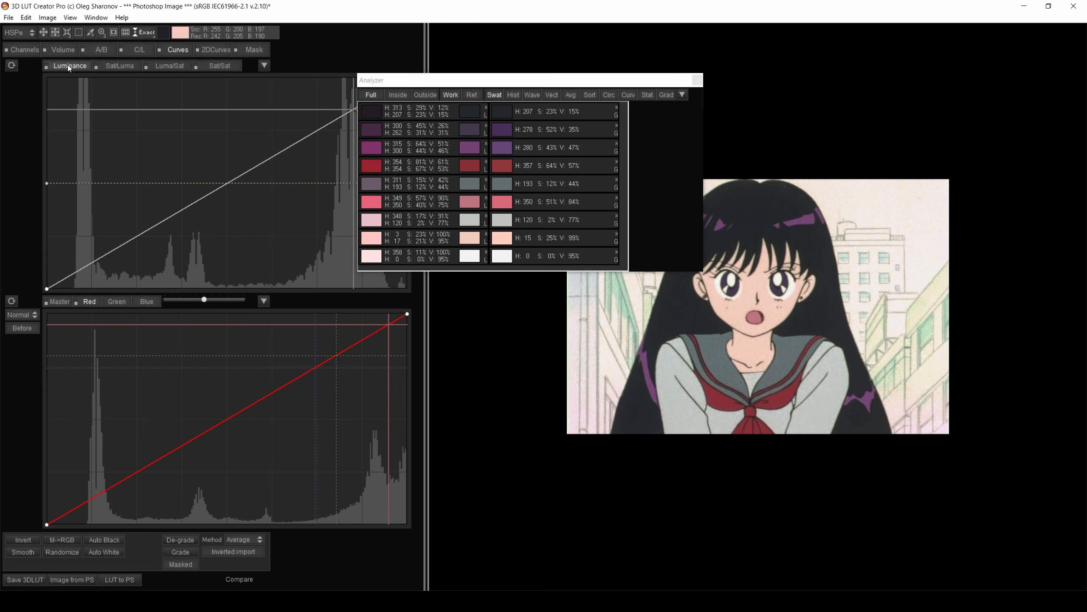
drag(480, 80, 504, 114)
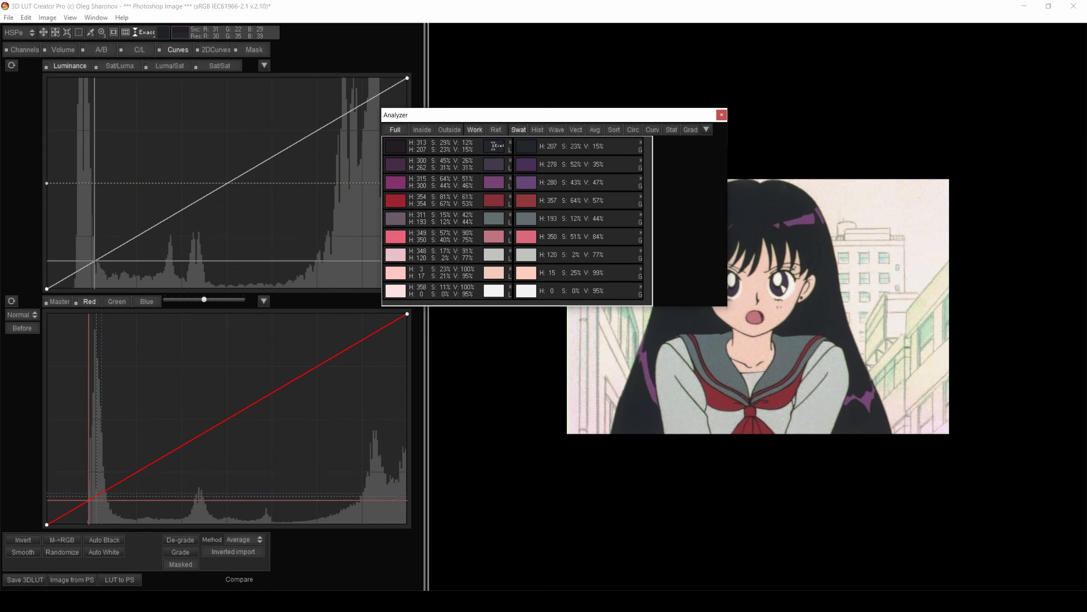
Switch from Exact mode to the curve point-moving tool and anchor the near-black swatch on the Red curve
click(43, 33)
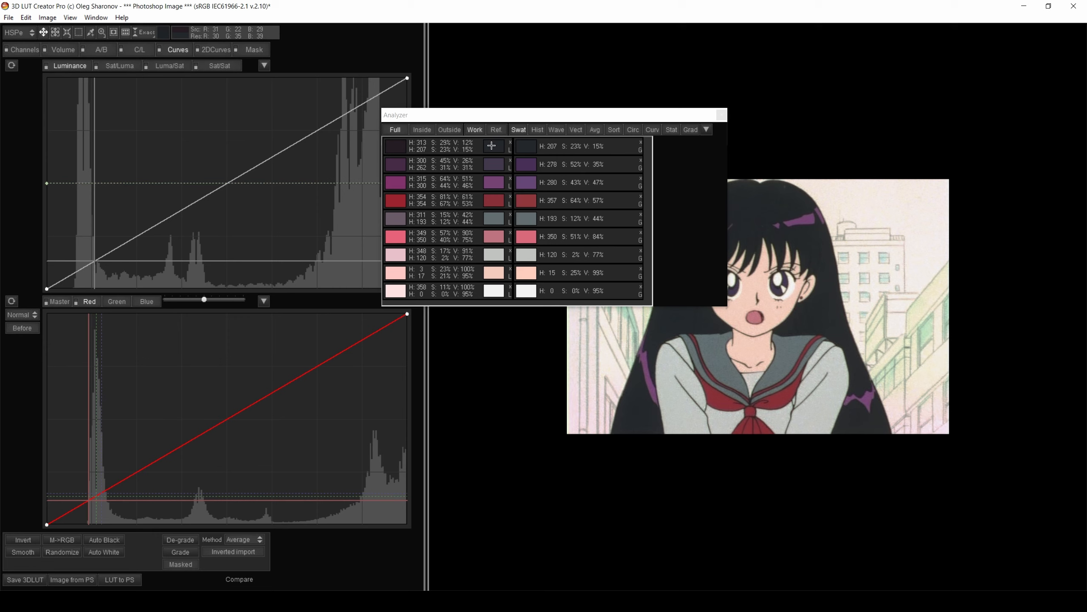
click(492, 145)
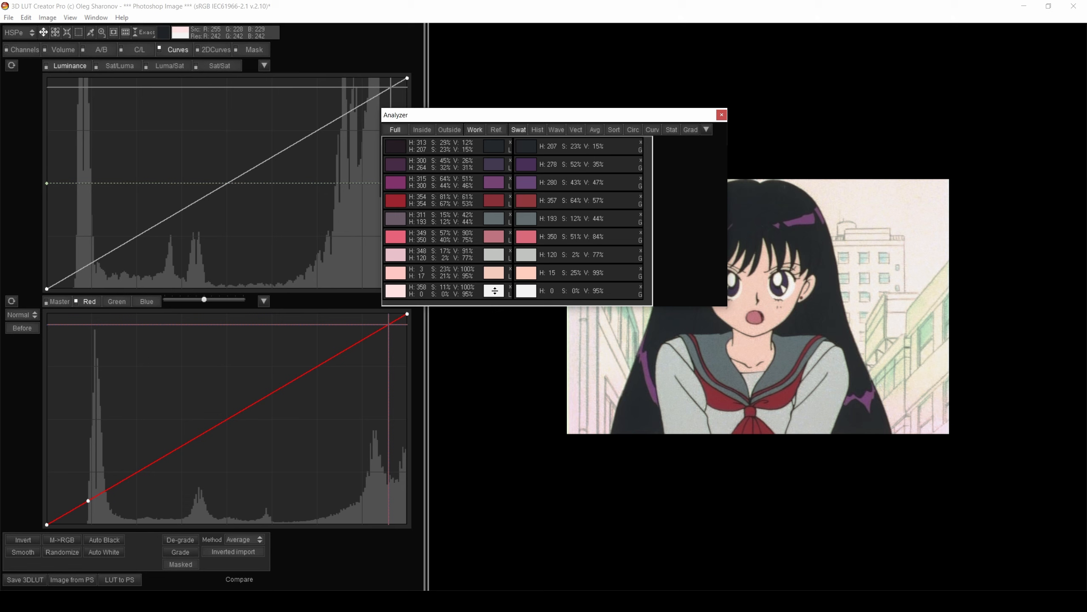
click(387, 327)
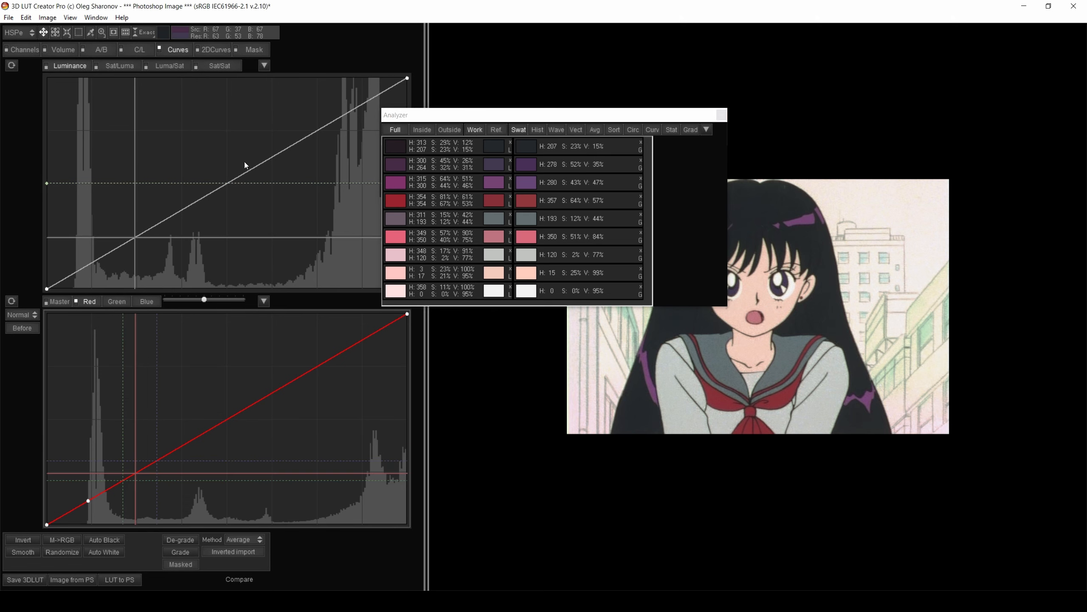
Make the Luminance curve active and anchor the near-black and eye-white swatches on it
click(267, 176)
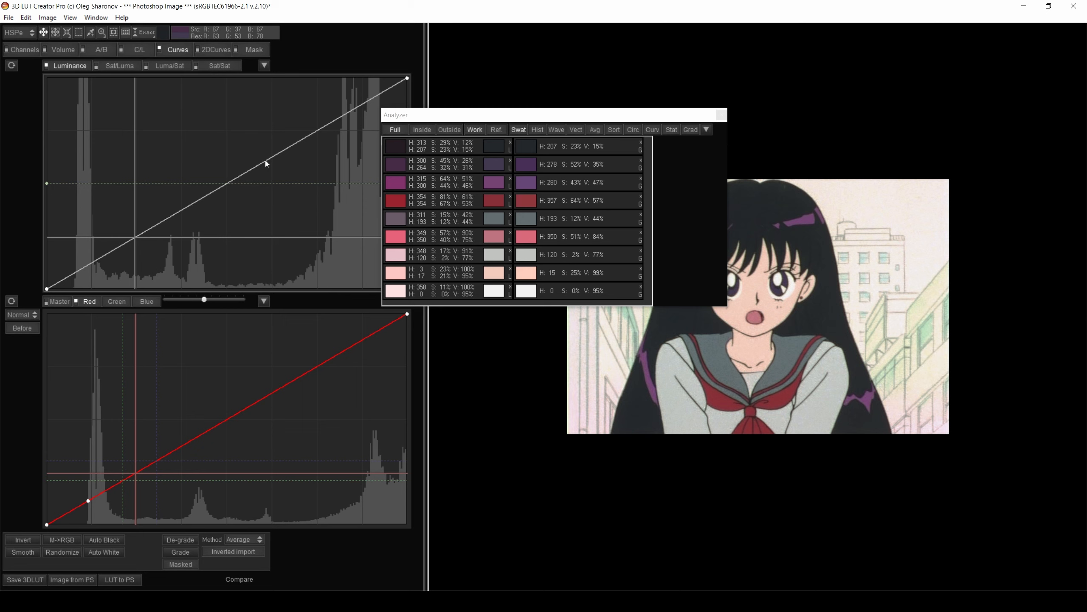
right_click(265, 160)
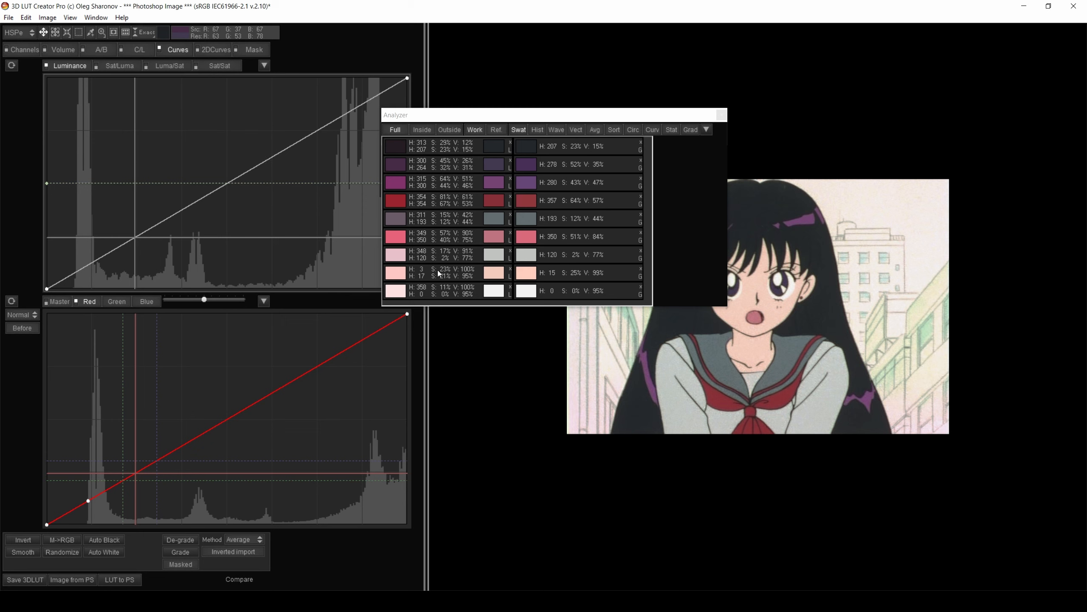
click(492, 144)
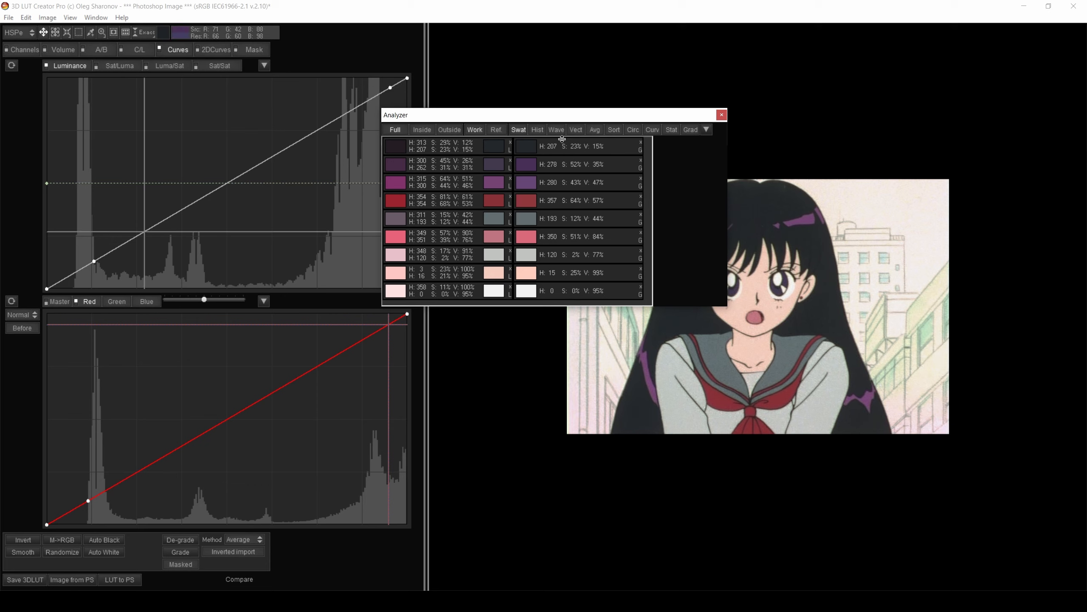
Anchor the dark purple iris swatch on the Luminance curve and raise its HSV value to 34%
drag(551, 119, 554, 111)
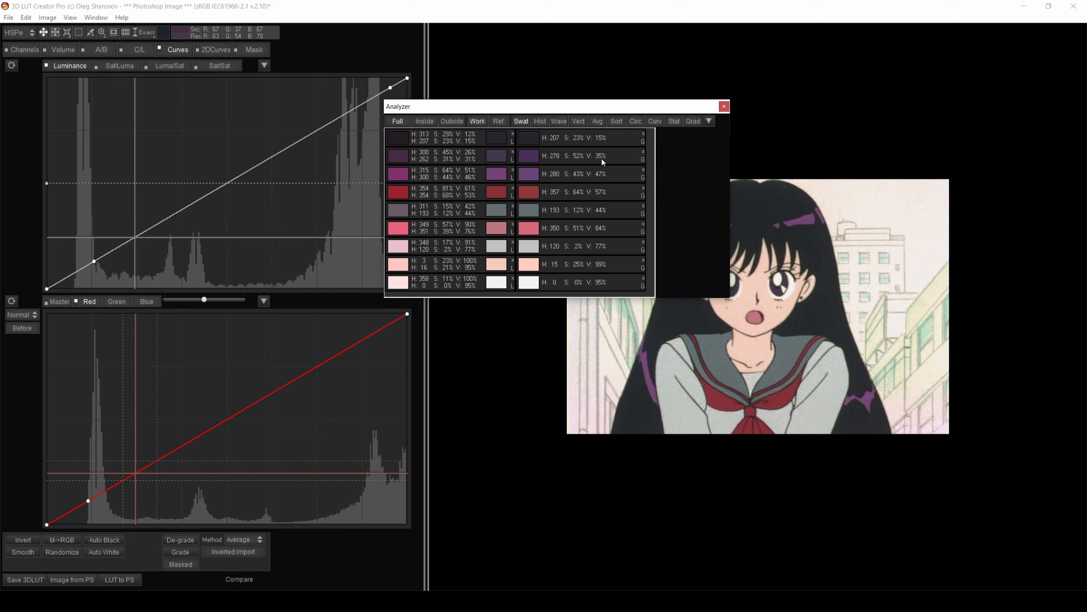
click(496, 156)
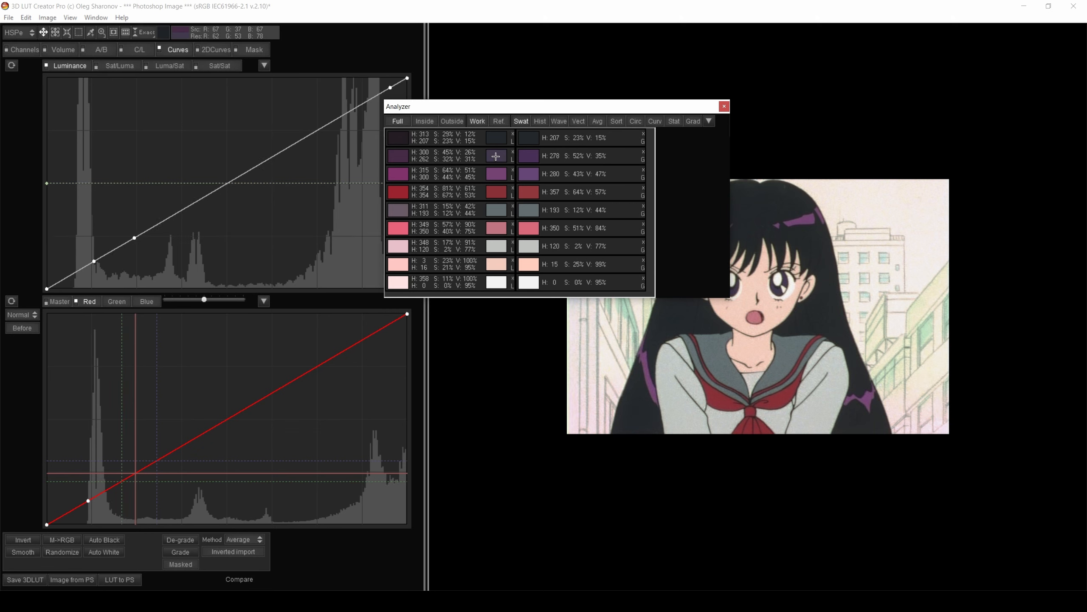
drag(496, 156, 494, 150)
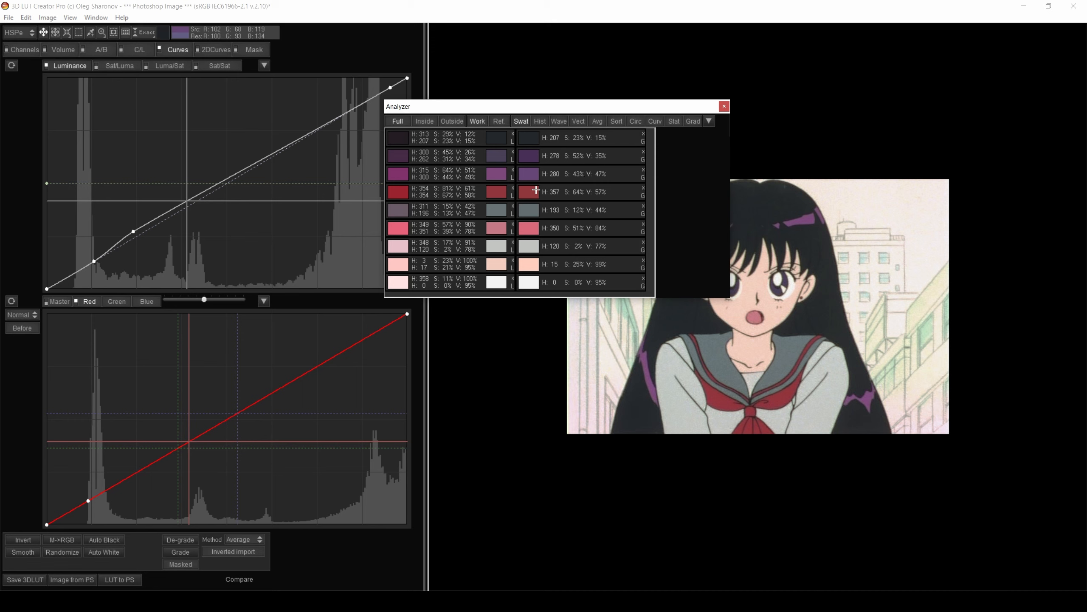
On the Luminance curve, lower the grey collar swatch's HSV value to 45% and raise the pink mouth swatch's to 81%
click(496, 209)
drag(496, 209, 495, 213)
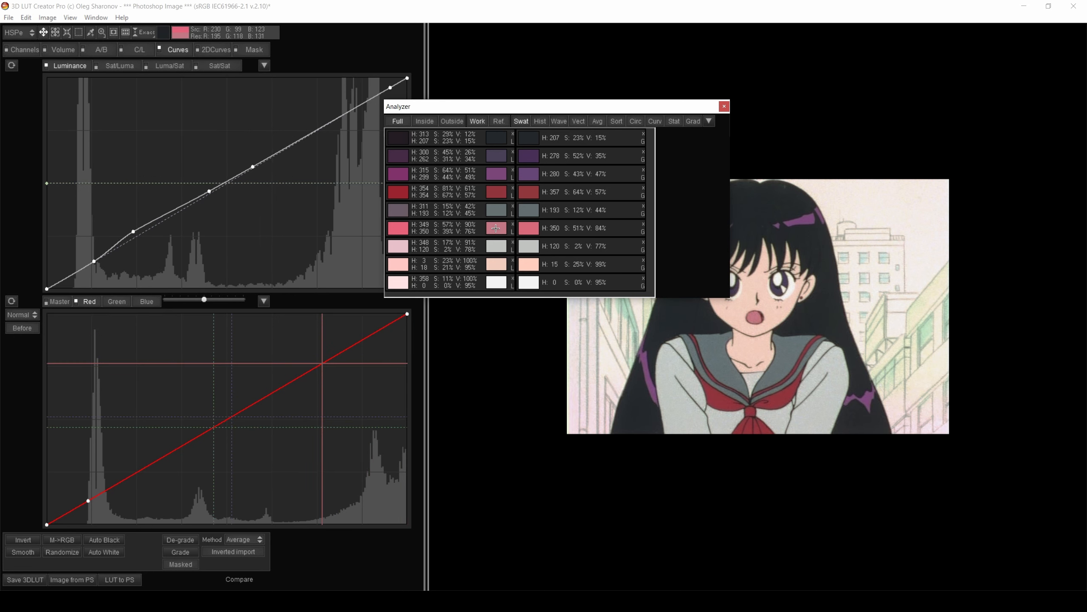
drag(495, 228, 497, 221)
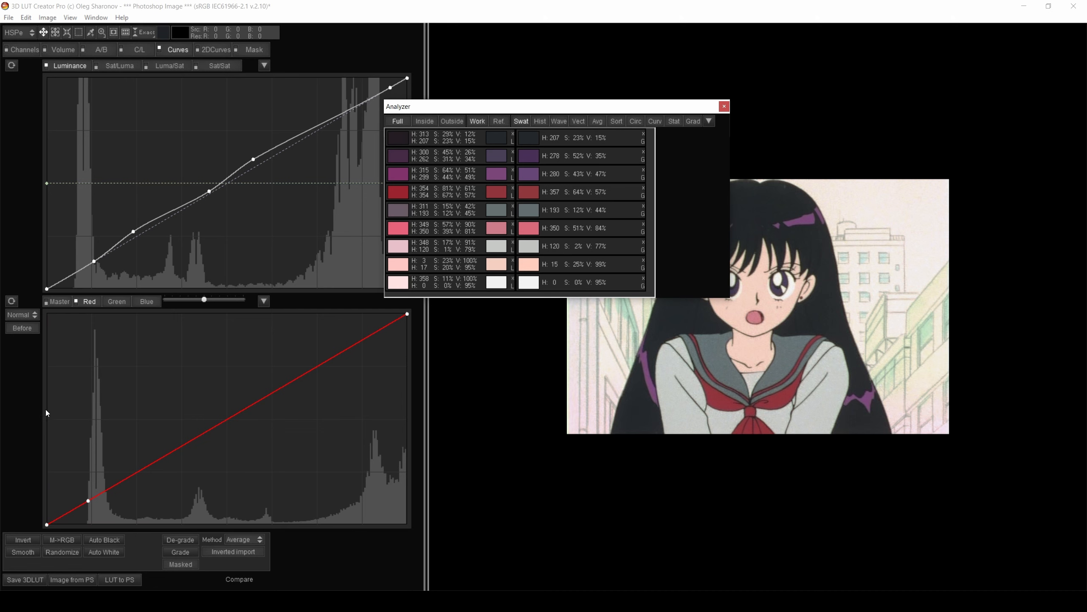
On the Sat/Luma curve, anchor the purple hair-highlight swatch near the neutral line and remove the raised point for the dark purple iris
click(115, 69)
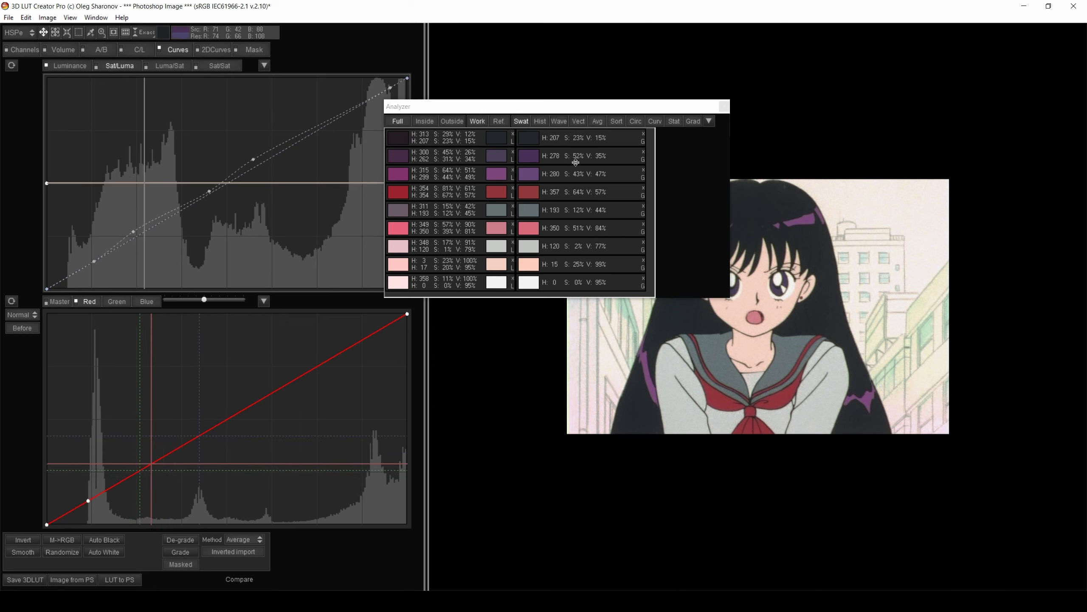
click(495, 153)
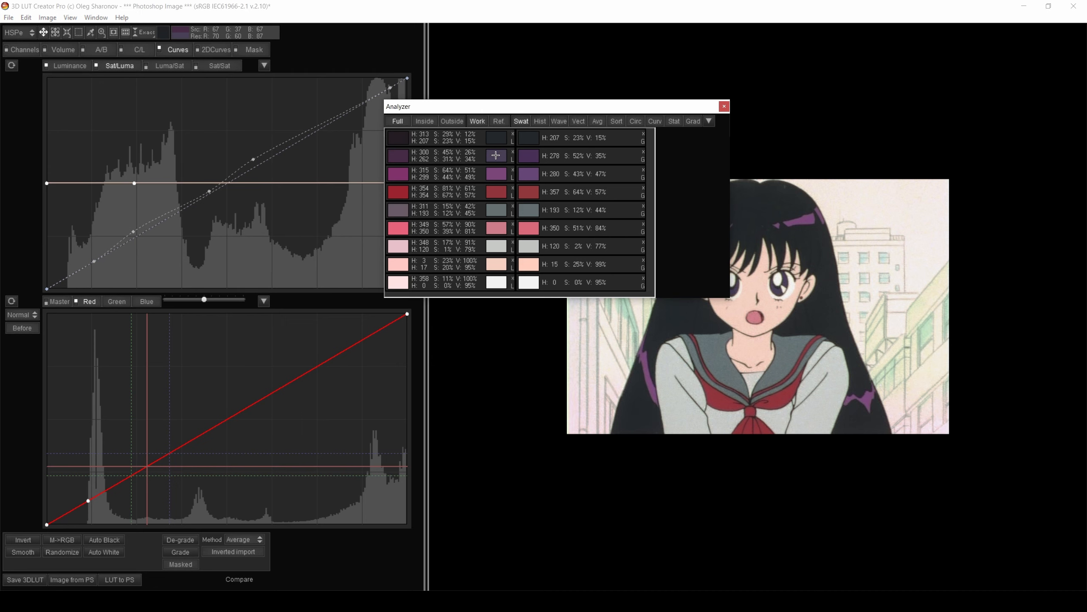
drag(495, 153, 500, 113)
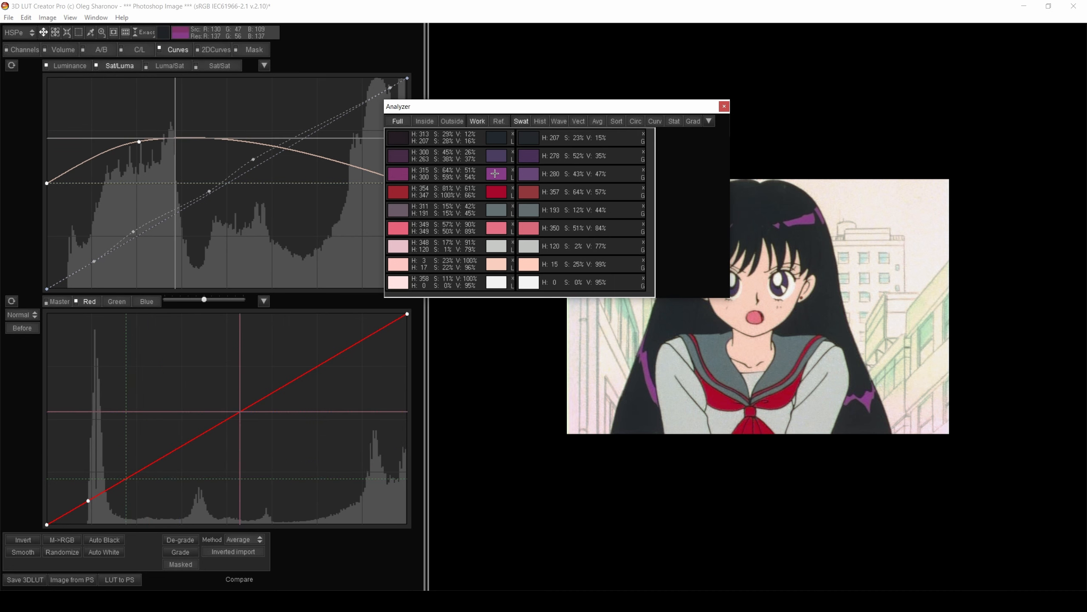
drag(495, 173, 496, 193)
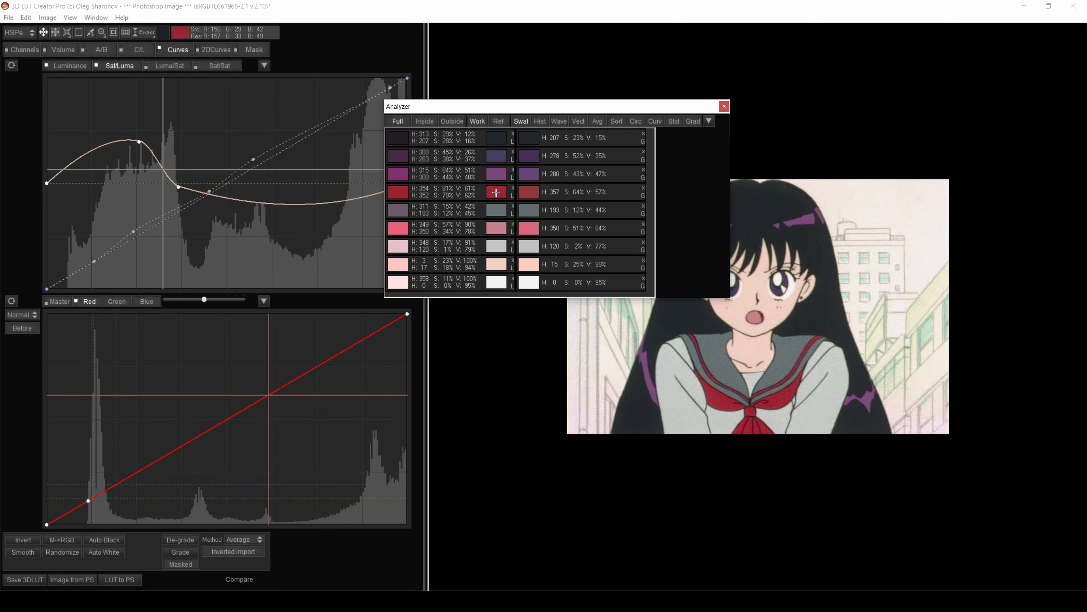
right_click(138, 142)
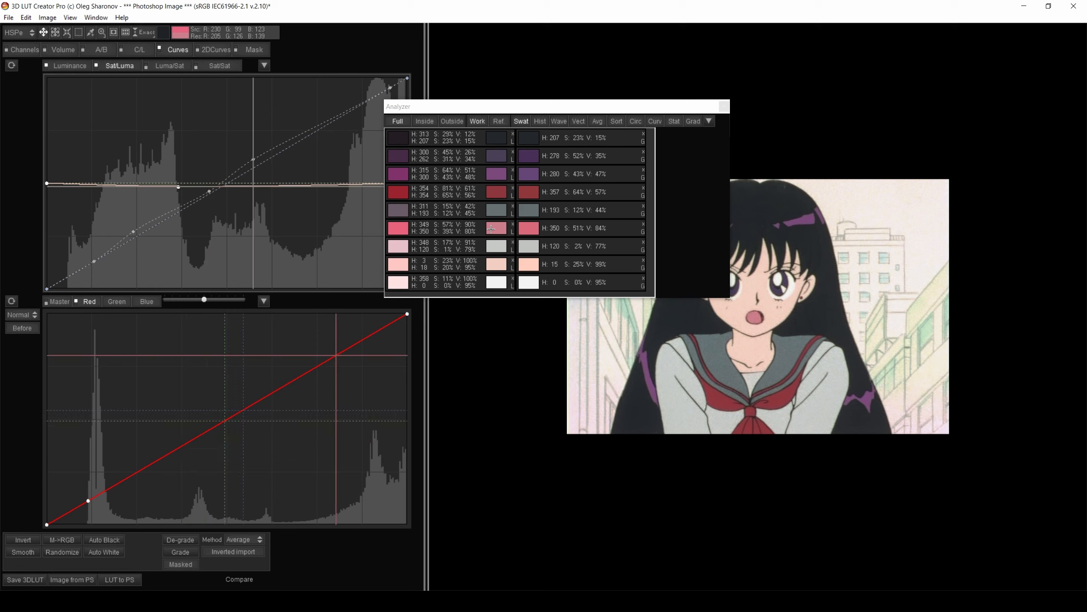
Anchor the pink mouth swatch on the Sat/Luma curve and raise it until its saturation is 50%
drag(491, 228, 498, 208)
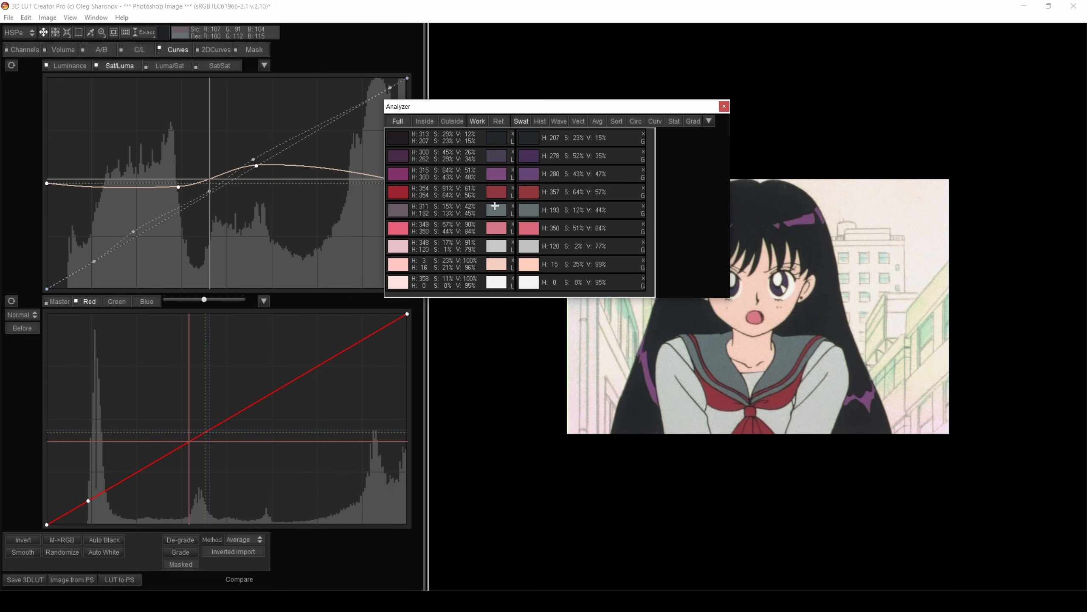
drag(494, 228, 496, 213)
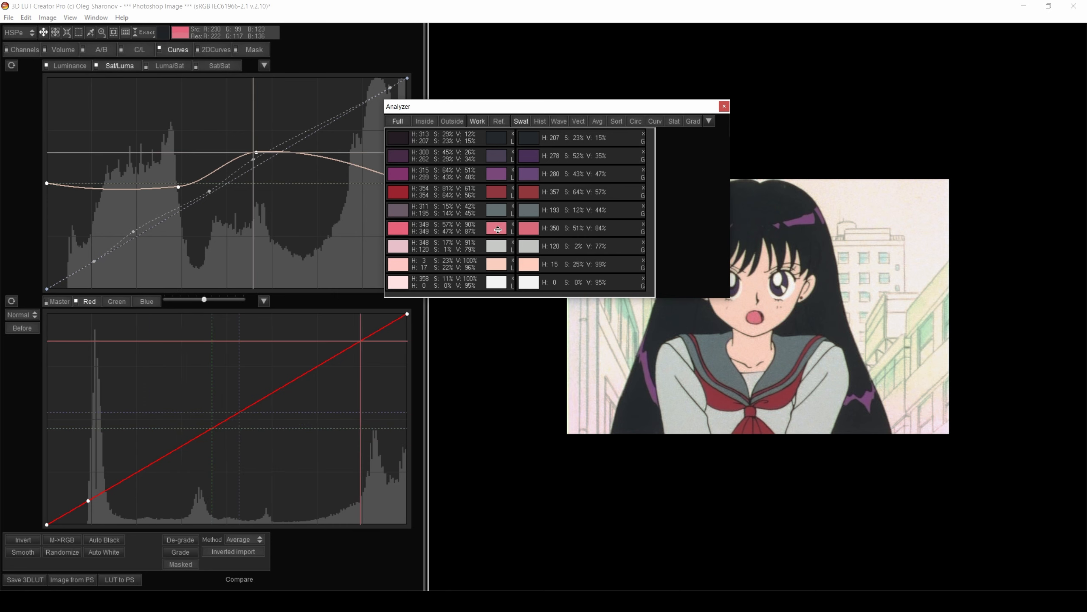
drag(494, 228, 495, 219)
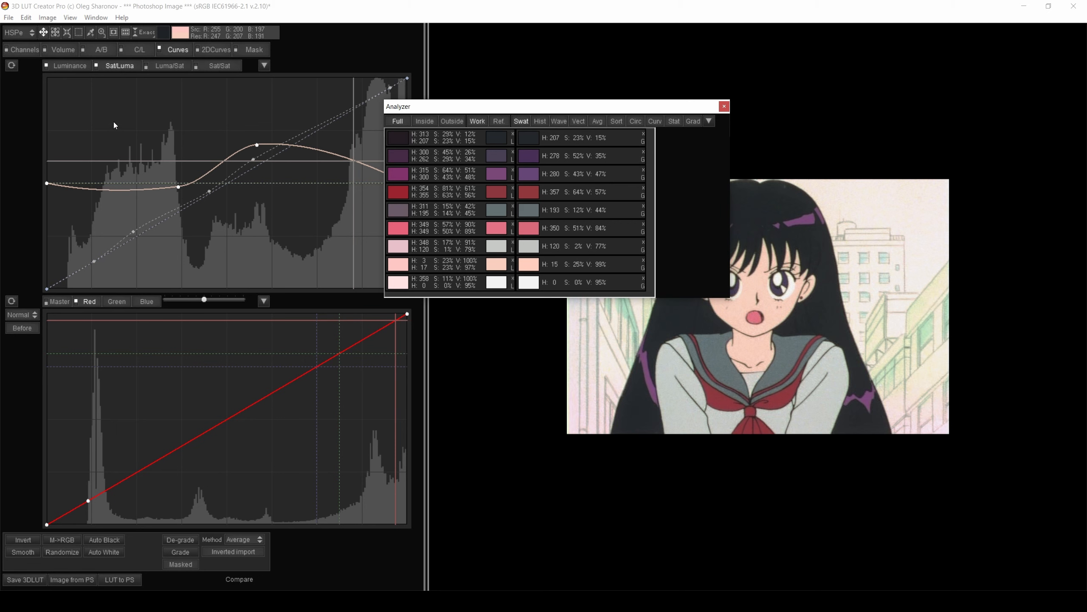
Lower the pink mouth swatch's HSV value to 85% on the Luminance curve and shift the Analyzer aside
click(68, 65)
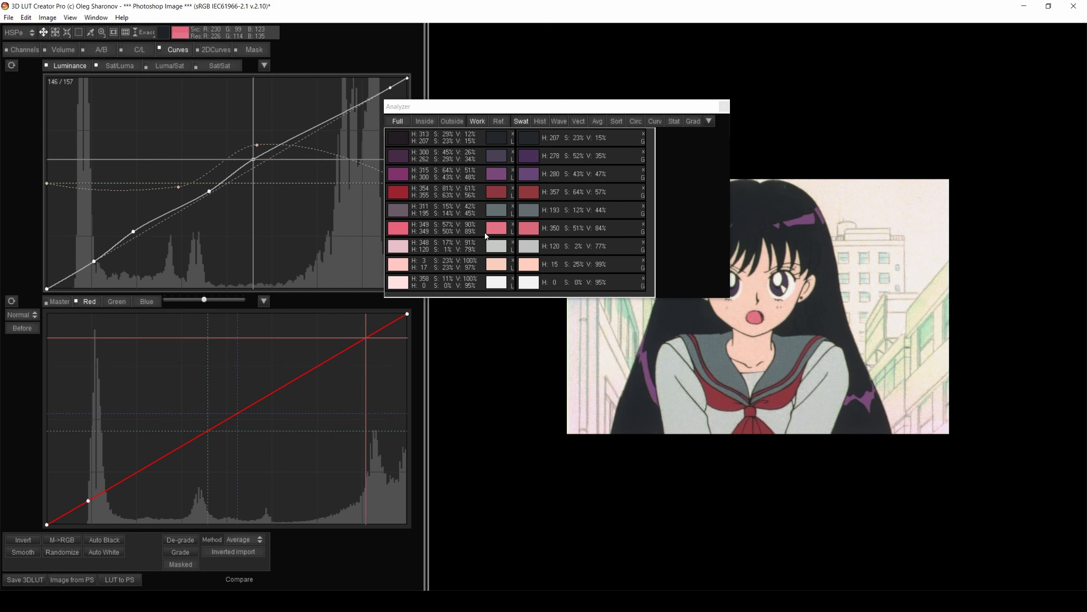
drag(495, 228, 496, 234)
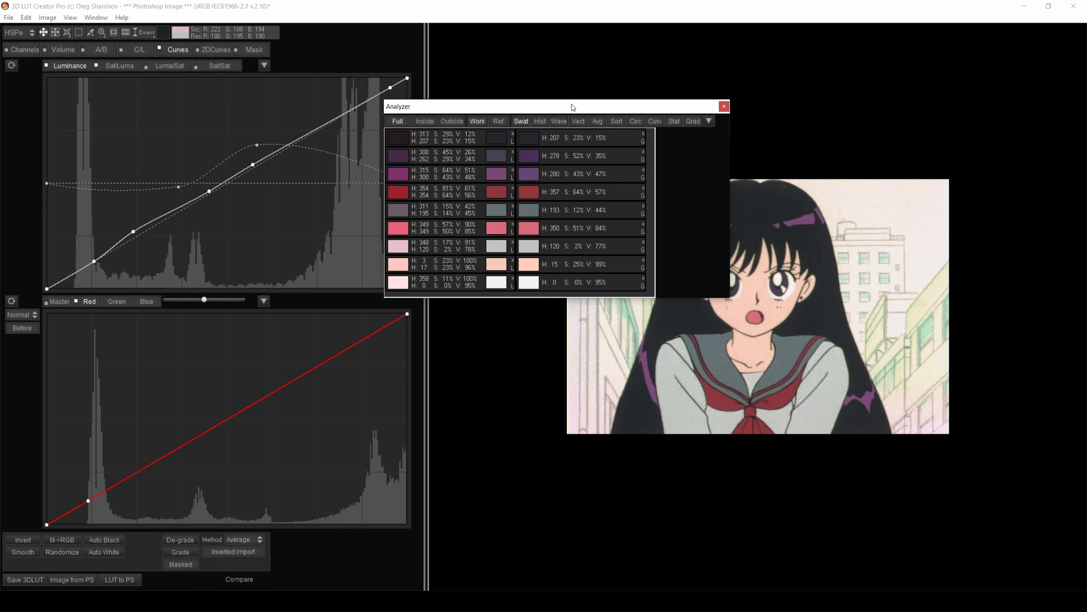
drag(573, 107, 554, 113)
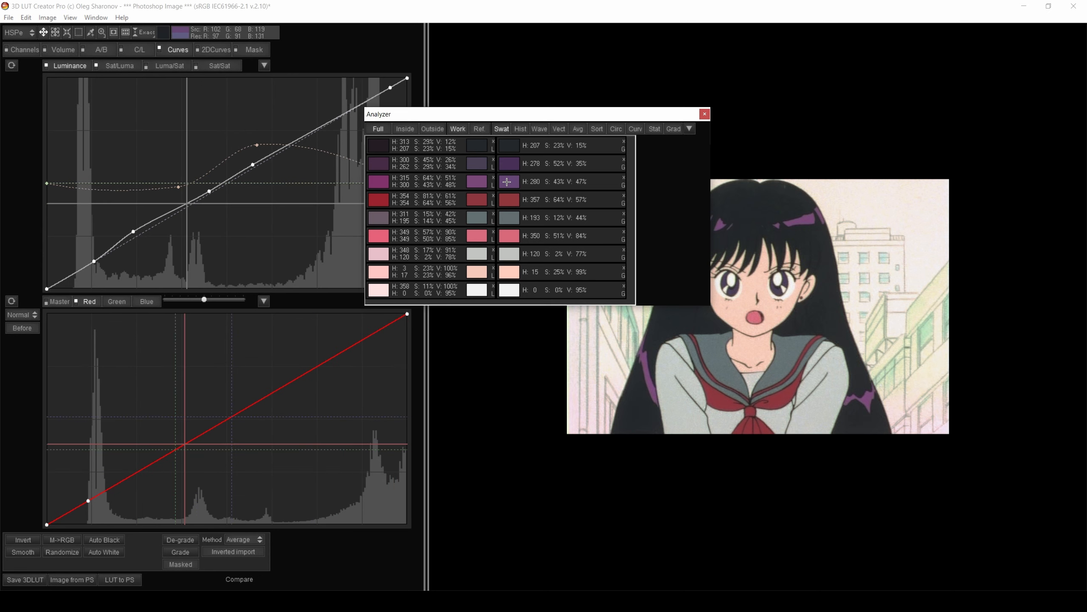
Show the A/B color grid and compile the current adjustments into a 3D LUT, loading it as external LUT and resetting
click(103, 50)
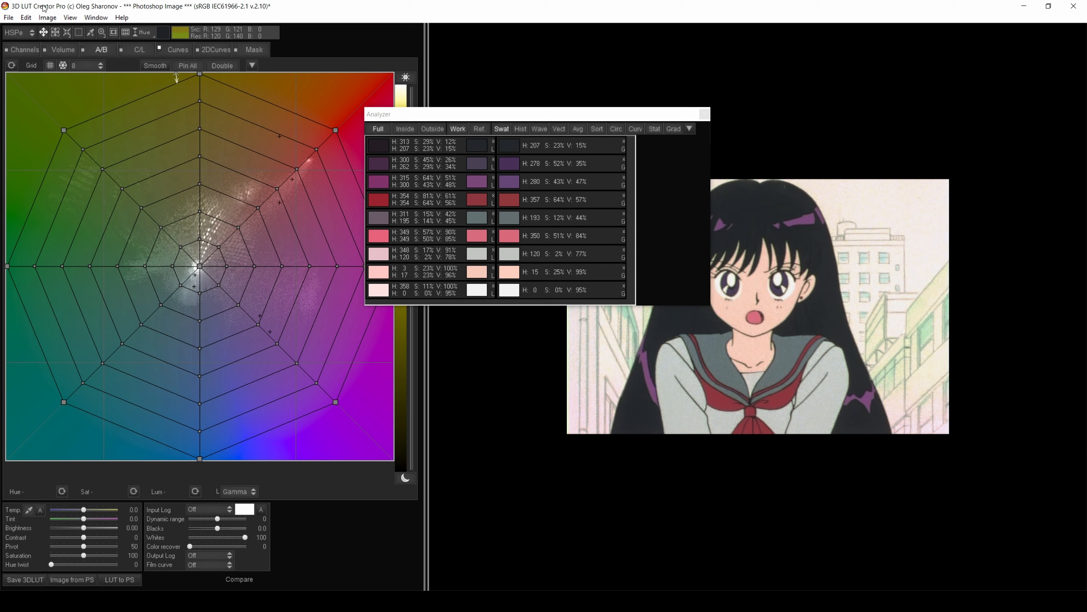
click(25, 17)
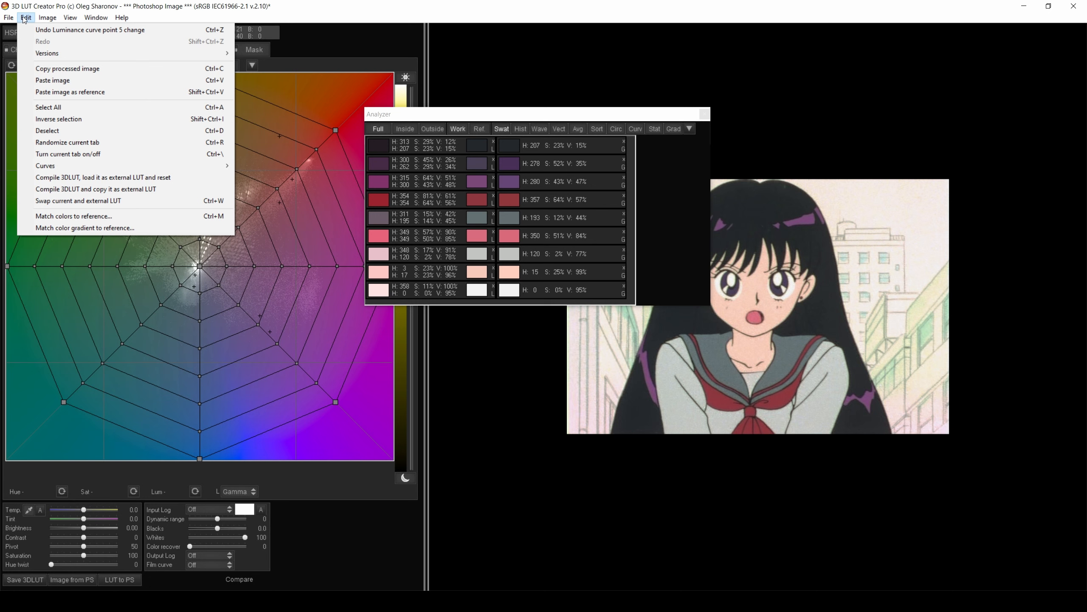
click(132, 179)
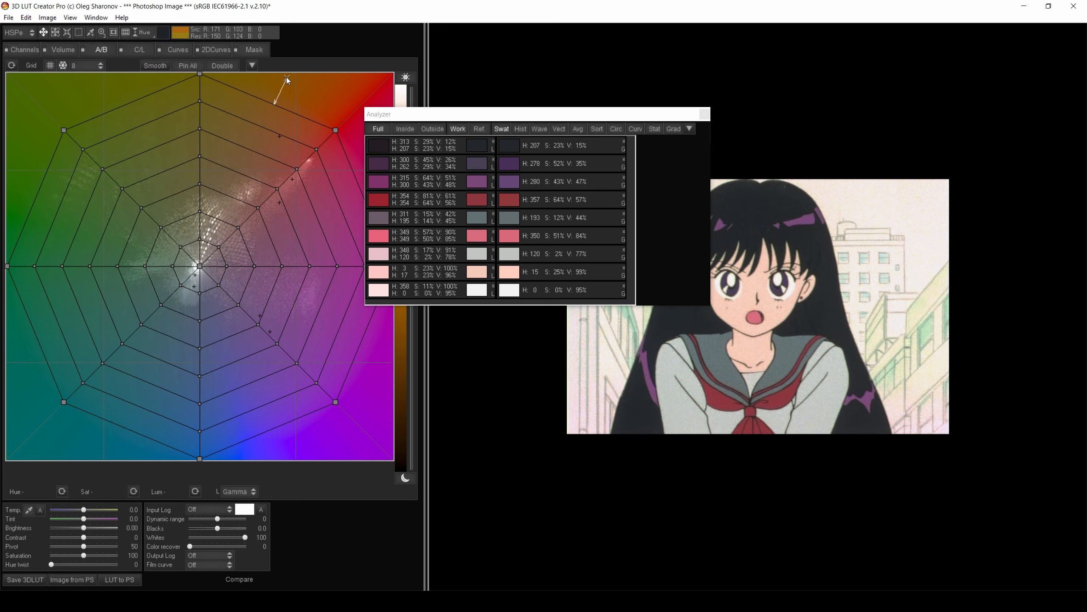
Set the A/B grid to 32 divisions and change the color matching mode from Hue to Exact
click(91, 66)
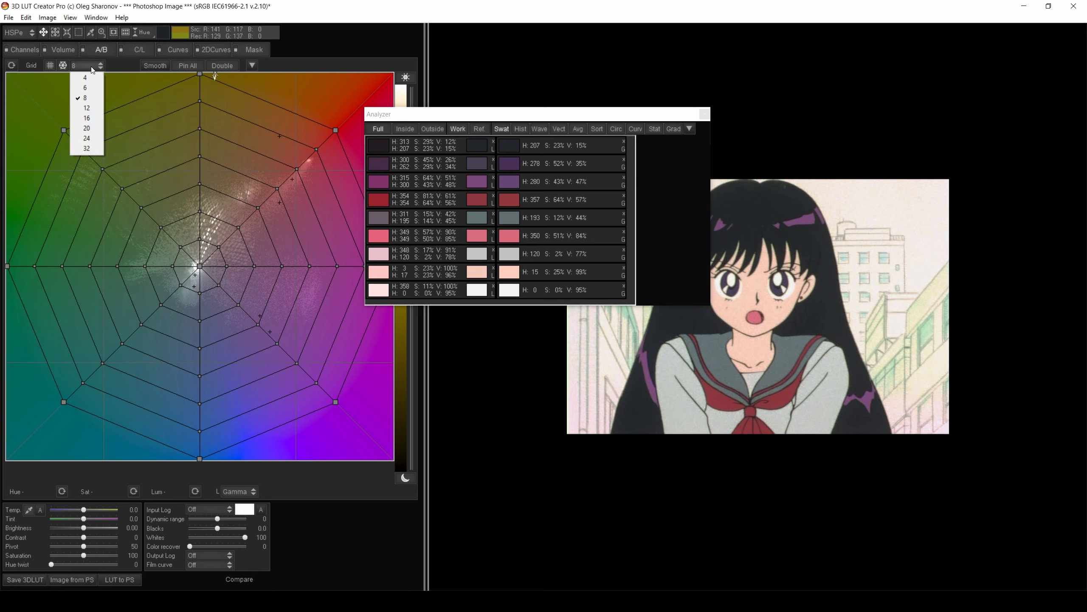
click(87, 150)
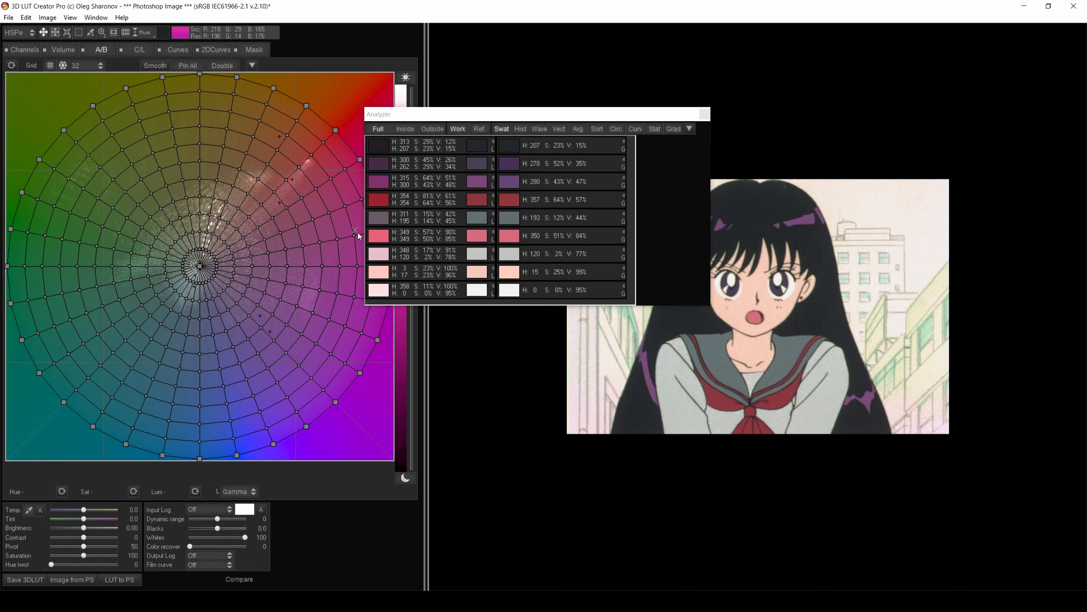
click(148, 34)
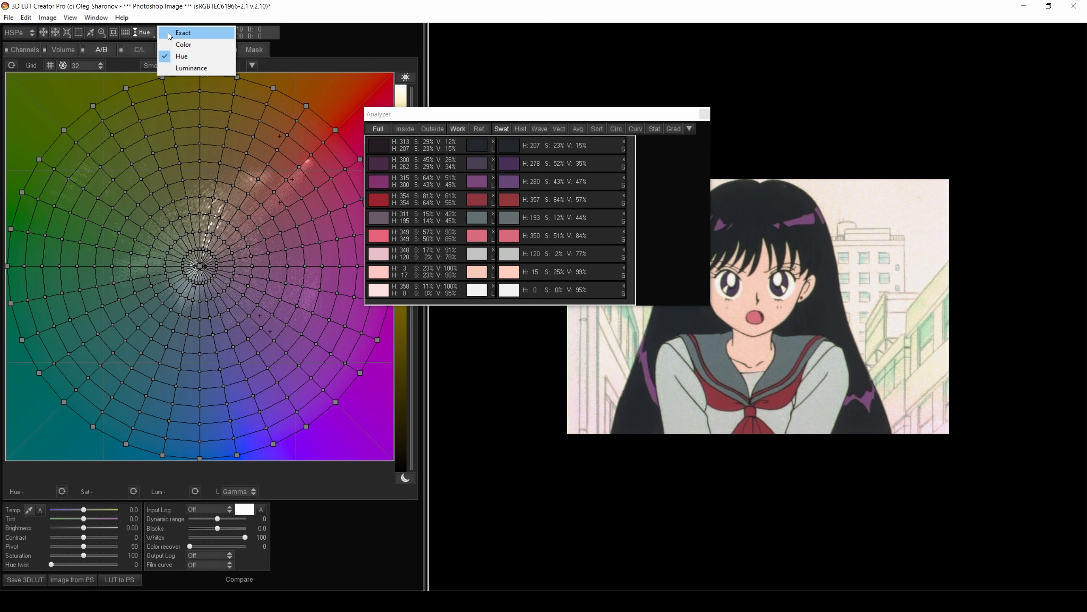
click(183, 33)
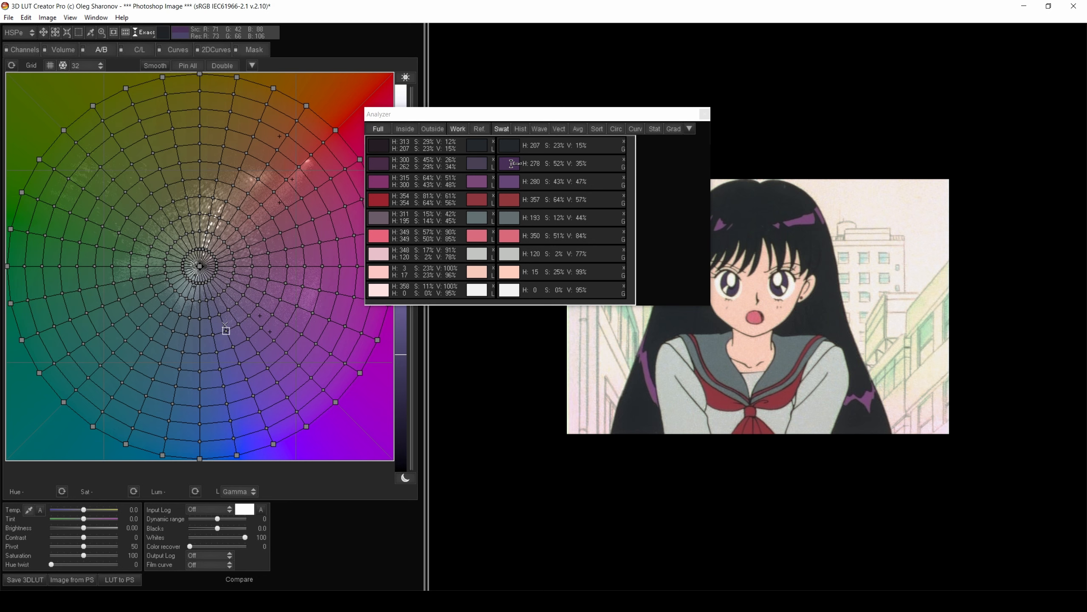
Match the dark purple iris and purple hair-highlight swatches to their reference colors on the A/B grid, and move the Analyzer off the image
click(476, 163)
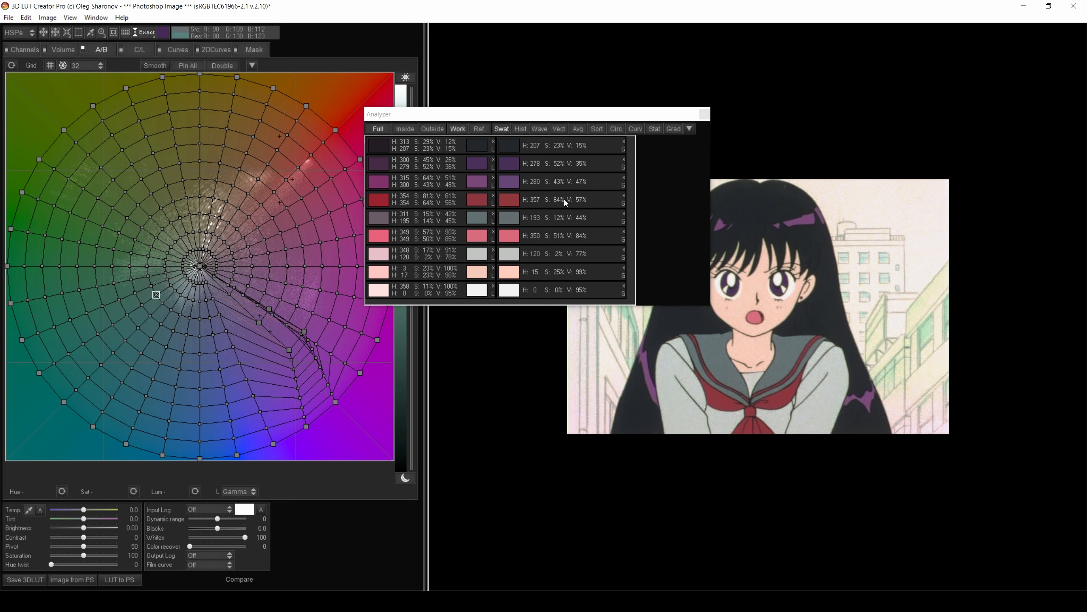
click(479, 180)
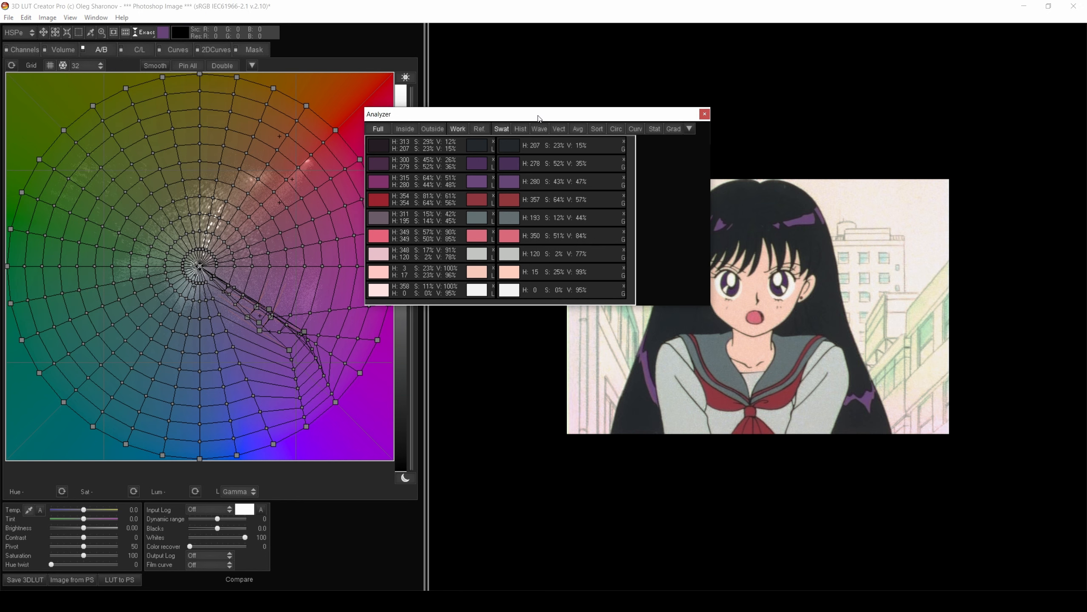
drag(538, 118, 402, 169)
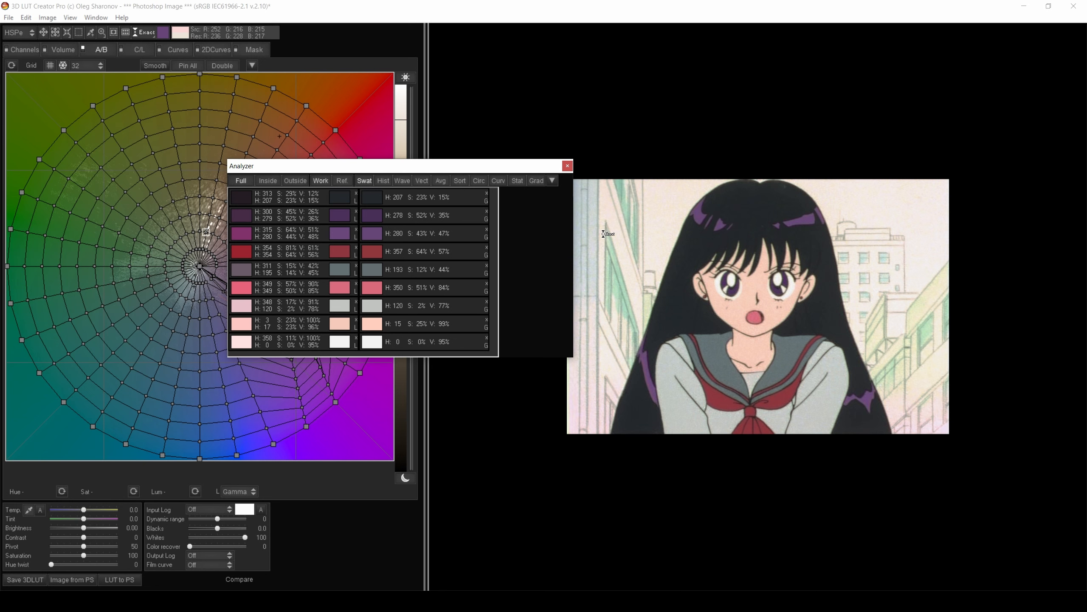
Display the Color swatches matching controls, fit the whole frame in the viewer and move the Analyzer clear of it
click(126, 33)
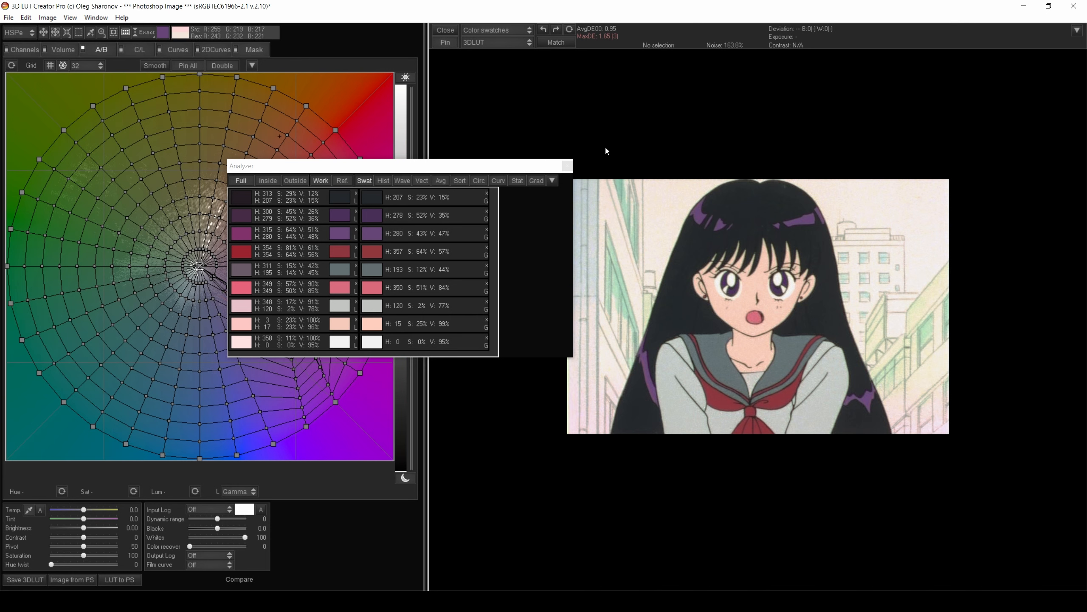
click(96, 18)
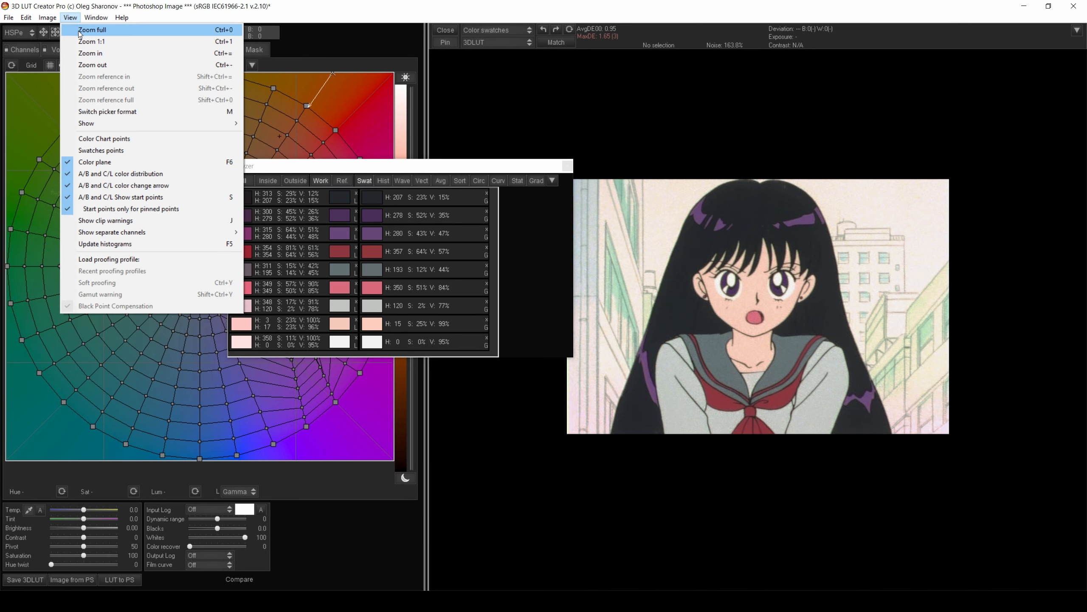
click(80, 33)
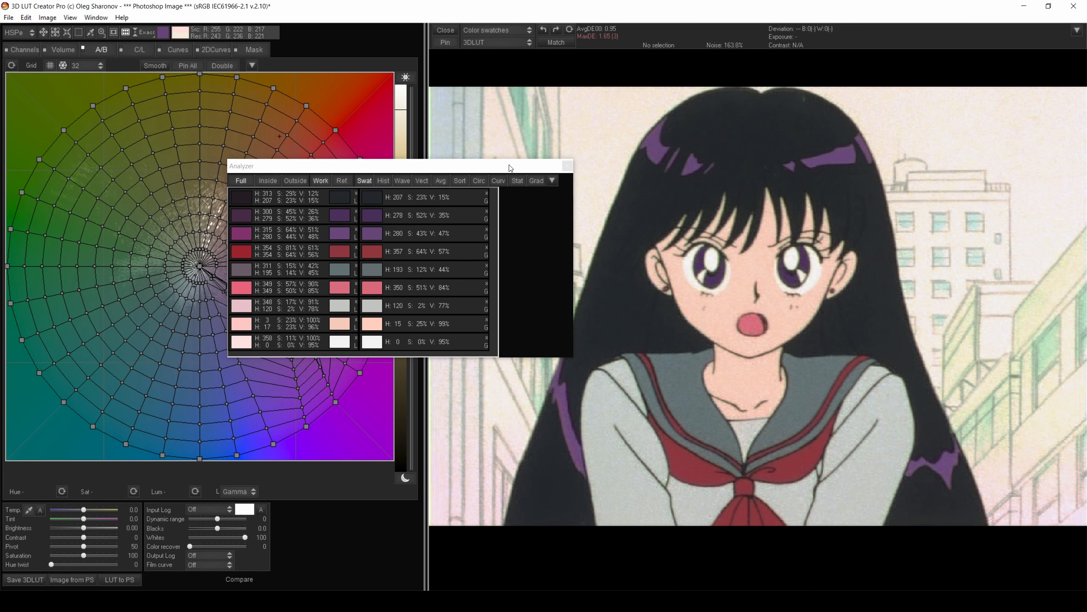
drag(509, 168, 321, 210)
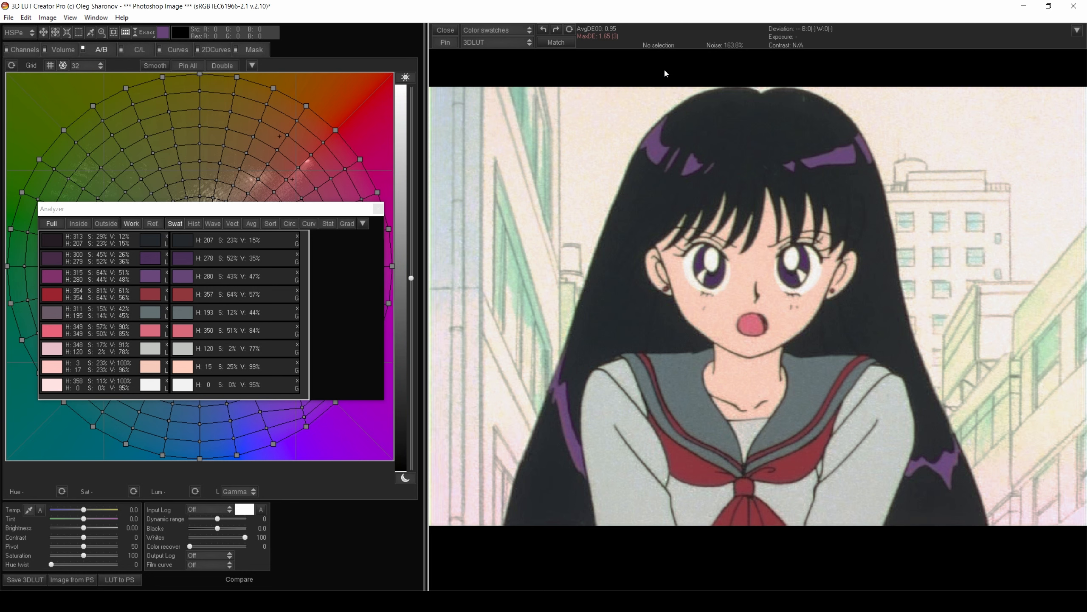
Compare the corrected frame with the original pink-tinted frame by toggling between them several times
key(space)
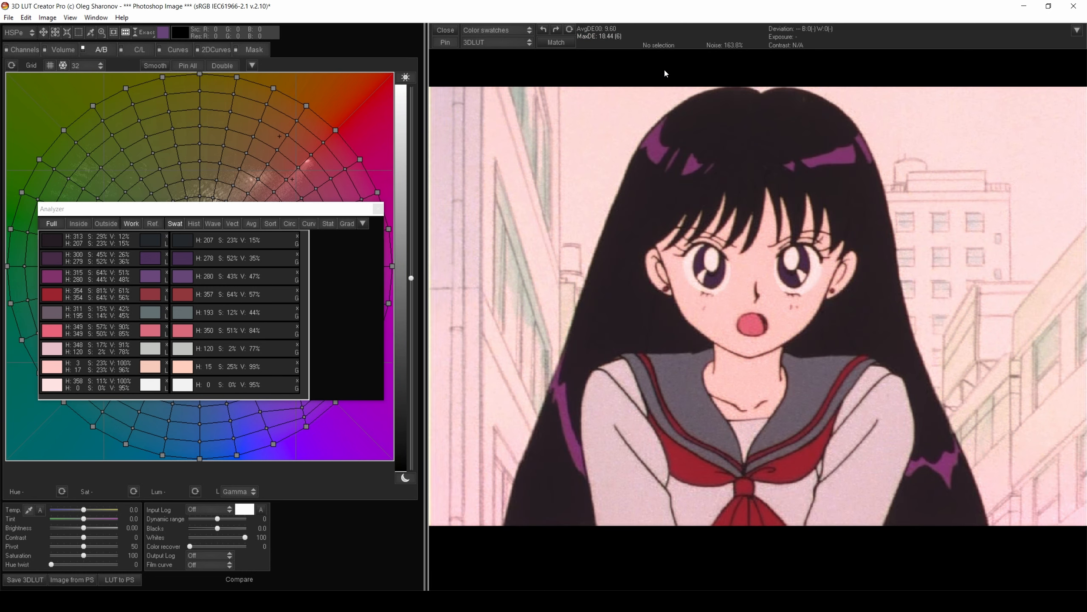
key(space)
key(space)
key(space)
key(space)
key(space)
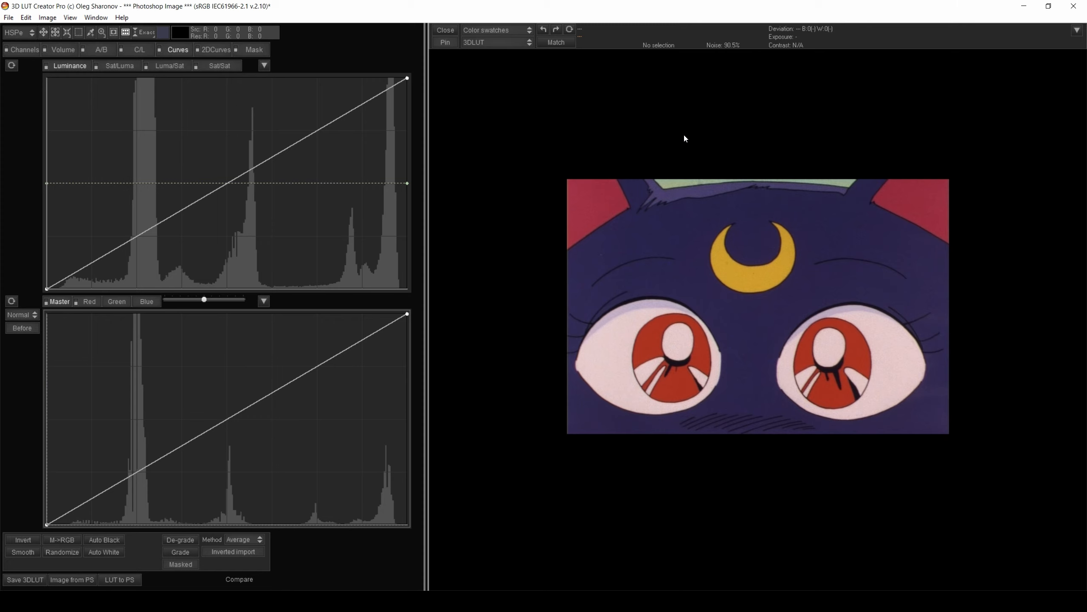
Check the cat frame against its model sheet and sample the white eye highlight, pairing it with the sheet's white-of-eye swatch
key(r)
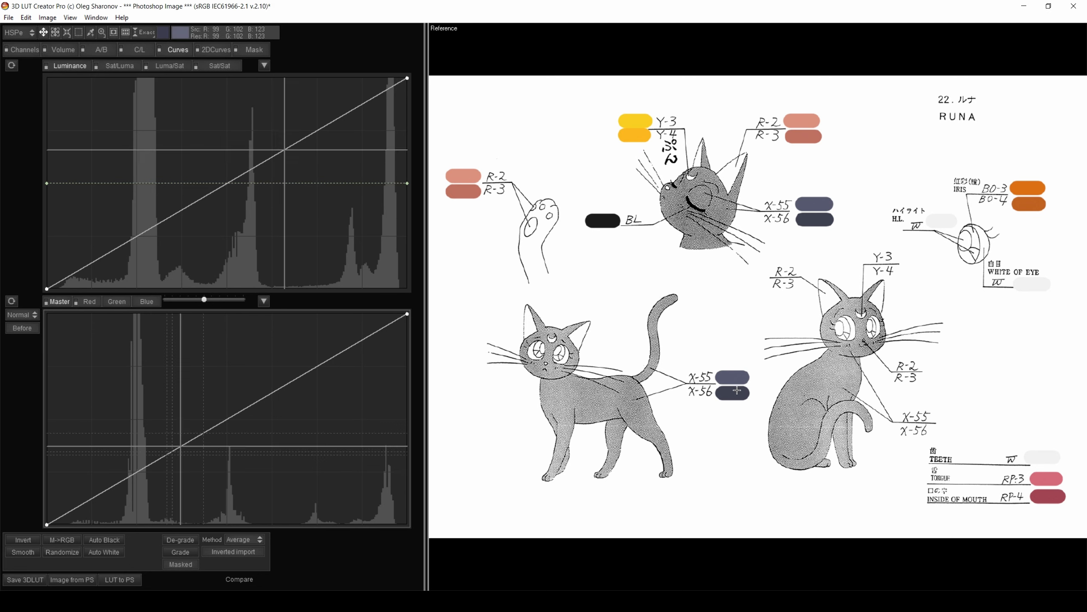
key(r)
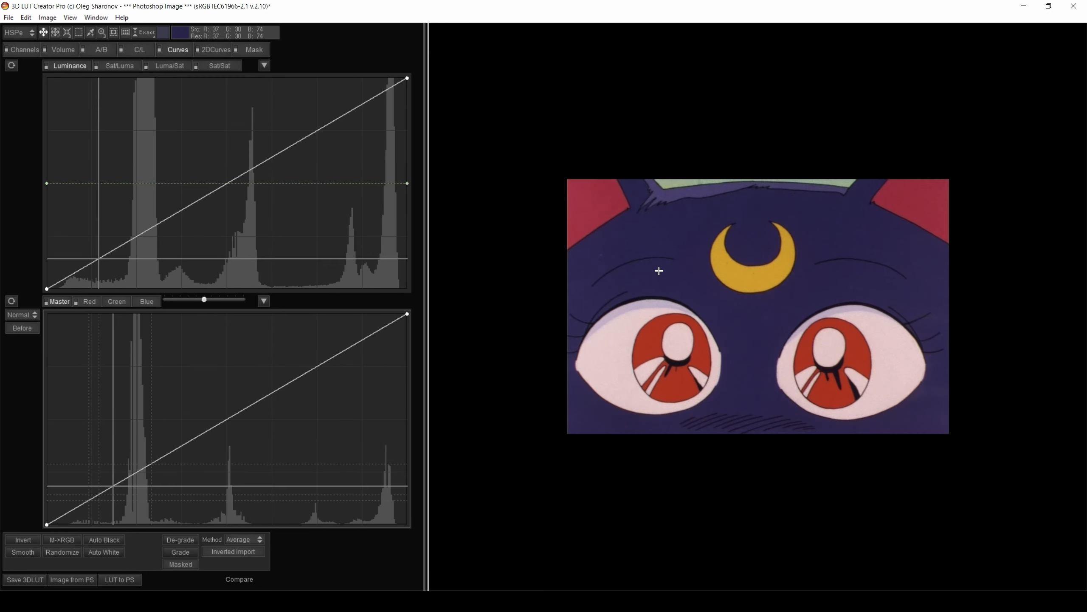
click(89, 33)
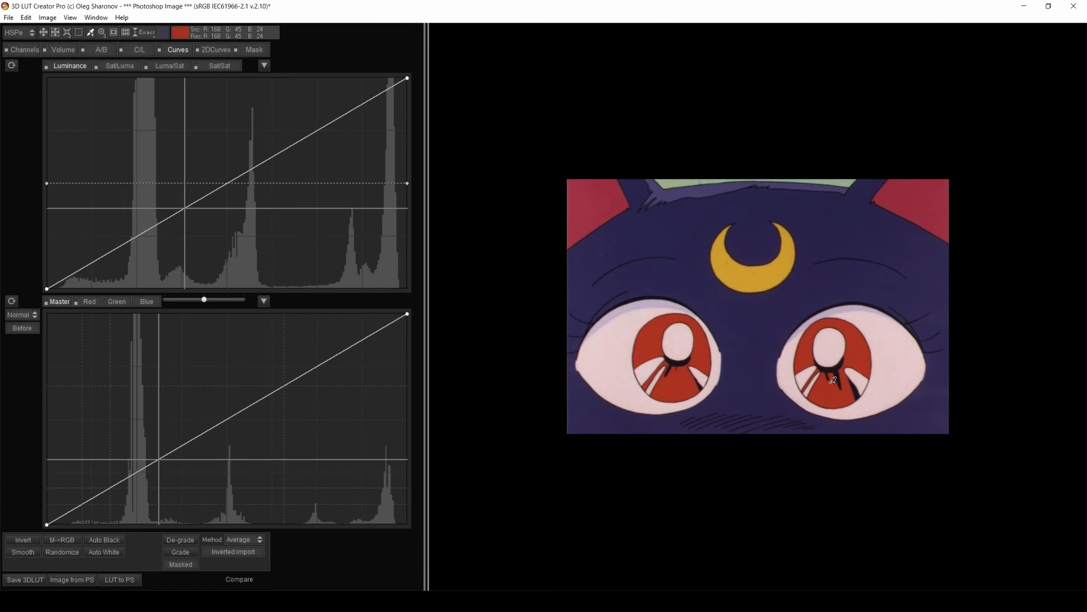
click(830, 347)
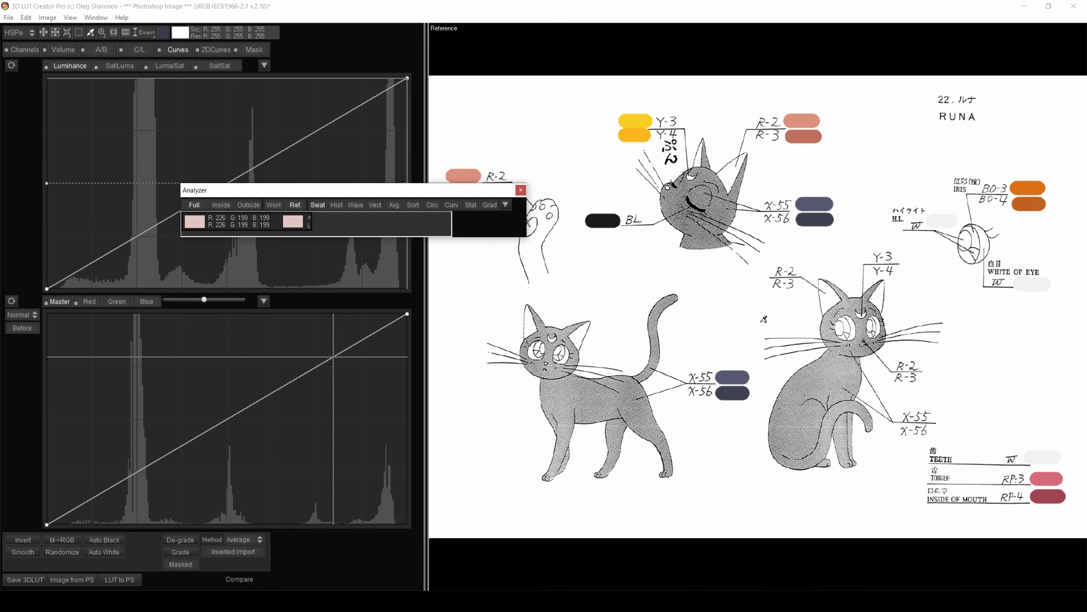
click(1032, 284)
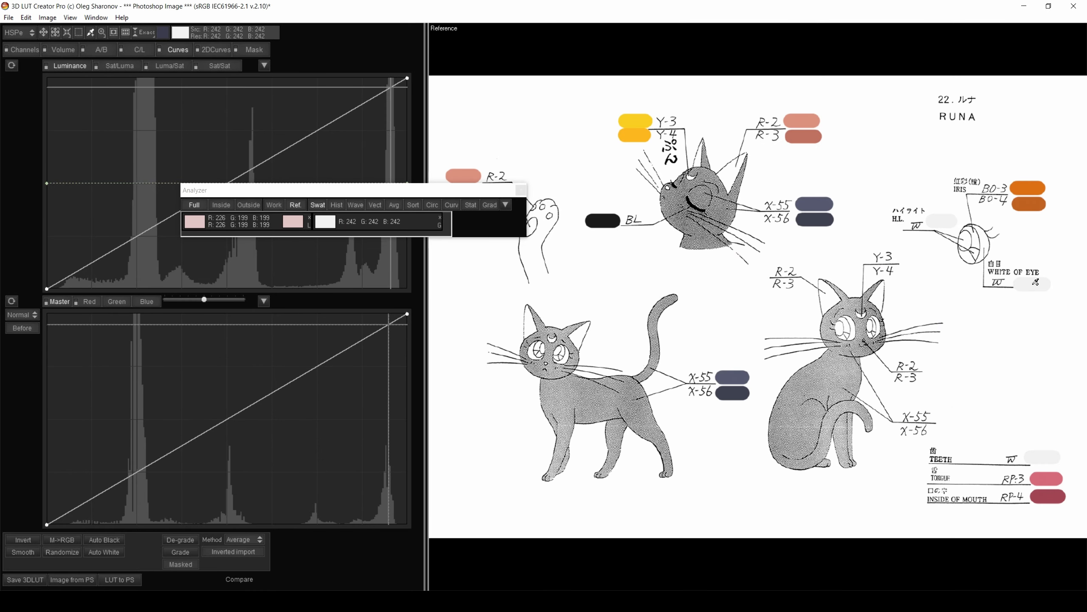
key(r)
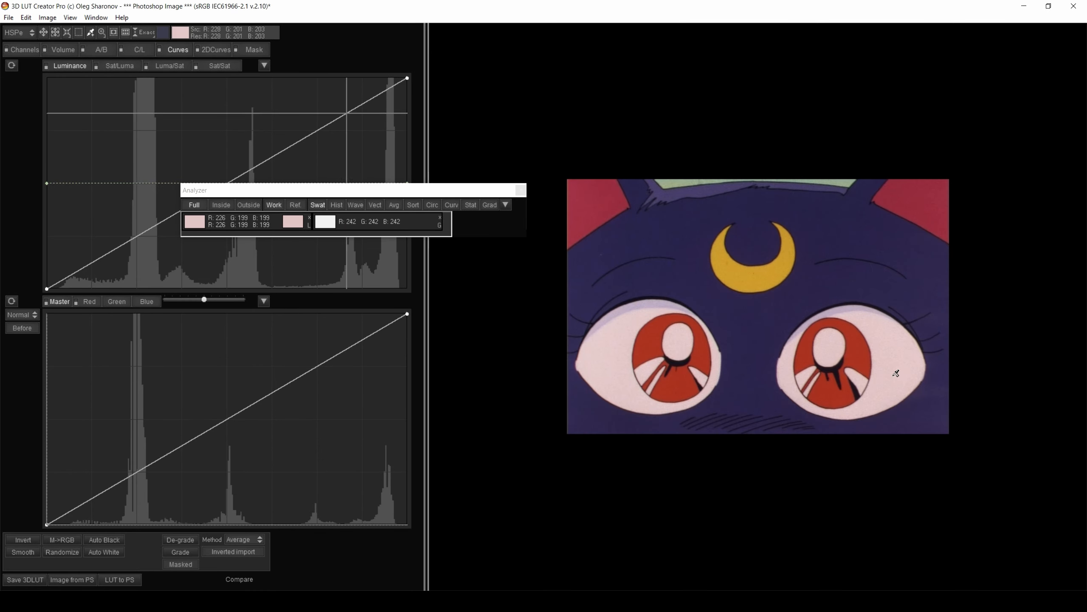
Sample the black pupil area in the cat frame and pair it with the model sheet's BL swatch
click(676, 359)
key(r)
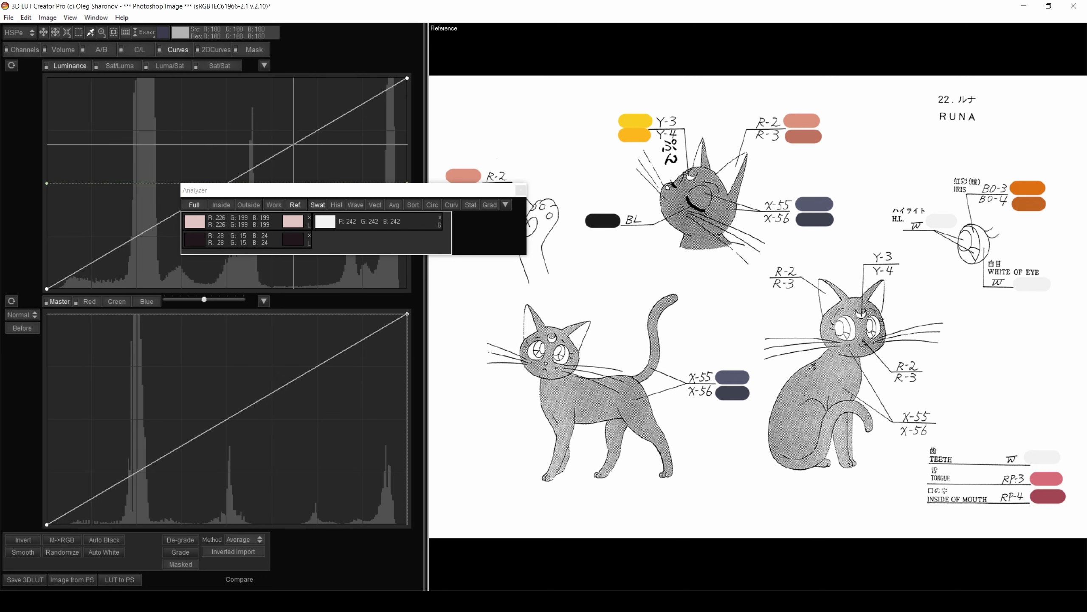
click(603, 221)
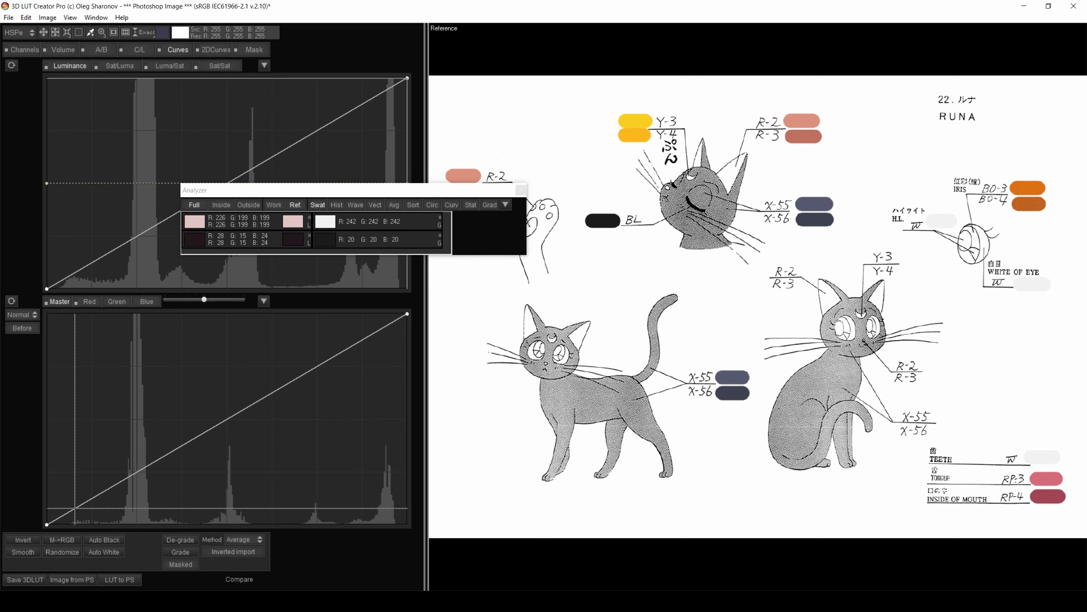
click(814, 205)
key(w)
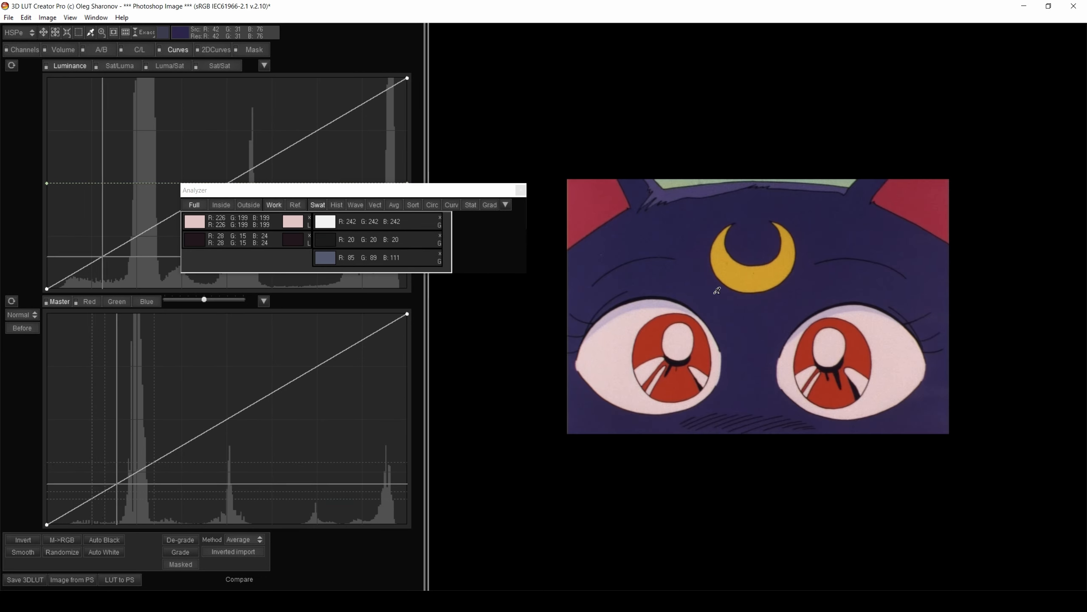
click(683, 214)
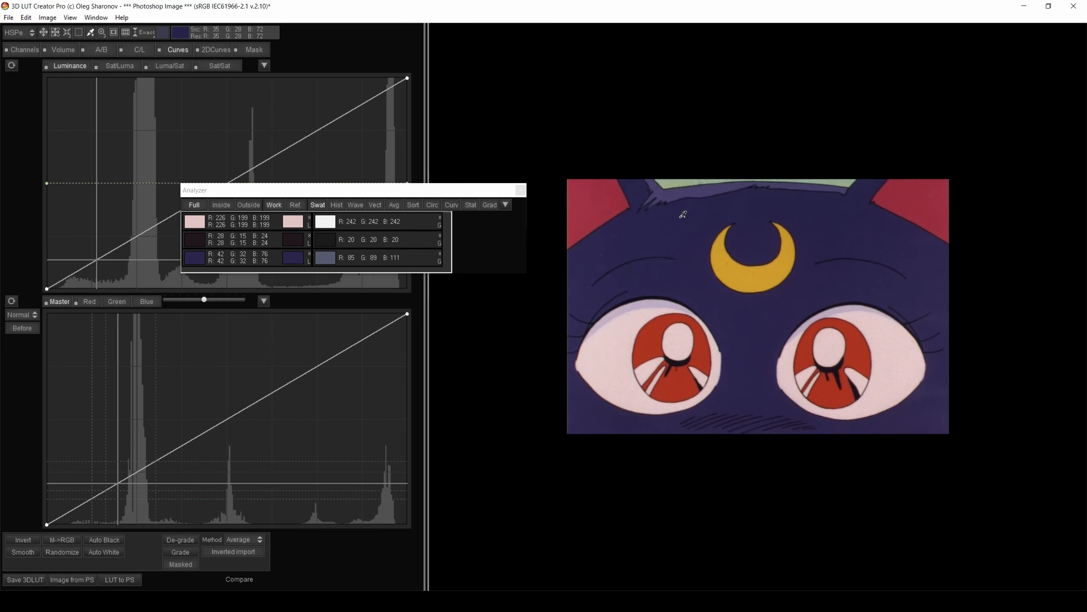
click(309, 254)
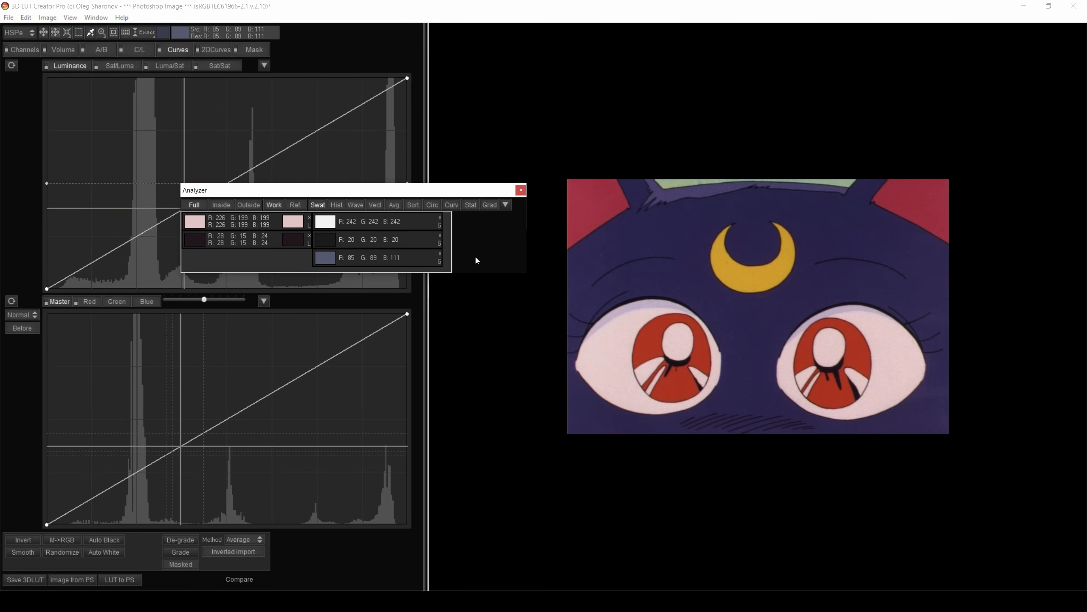
click(440, 253)
Sample the sheet's X-55 and X-56 fur colors and pair them with the frame's light and dark purple fur
key(r)
click(816, 205)
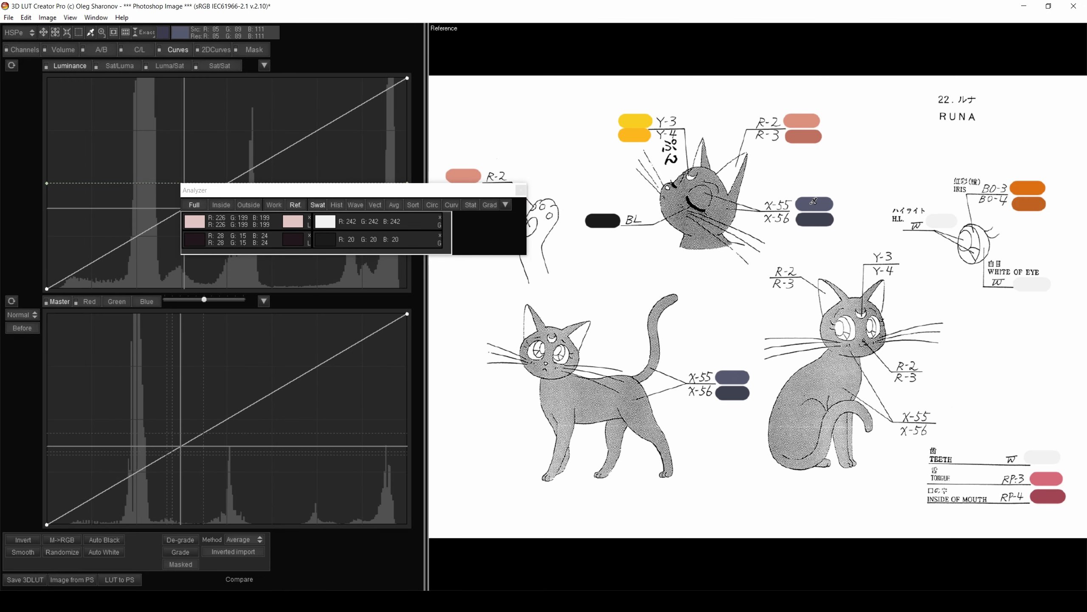
click(815, 218)
key(w)
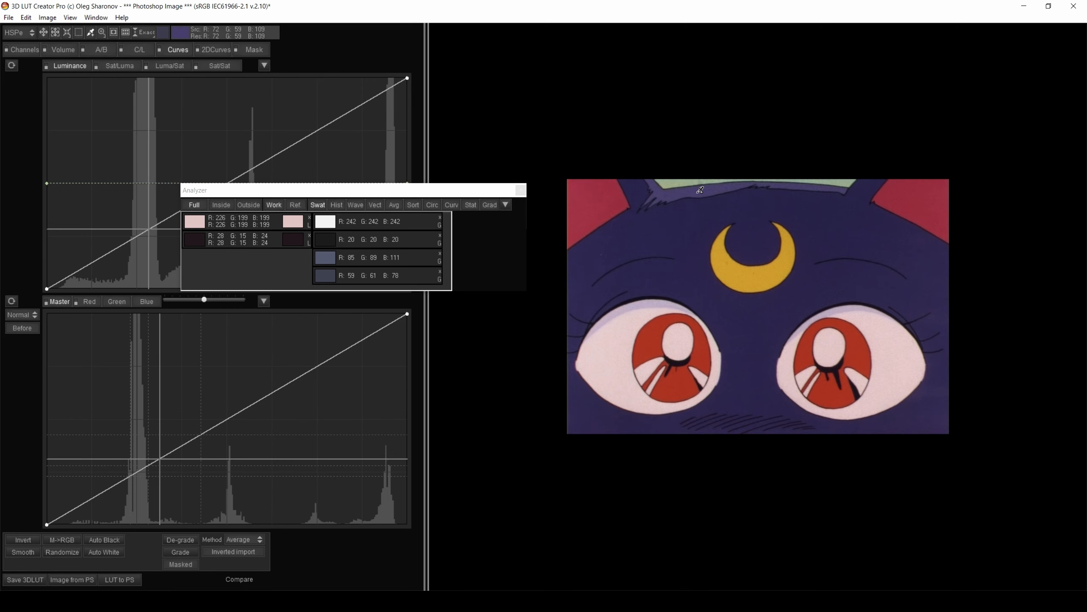
click(697, 201)
click(672, 236)
Pair the yellow forehead moon with the Y-3 swatch and the red inner ear with the R-3 swatch
click(736, 257)
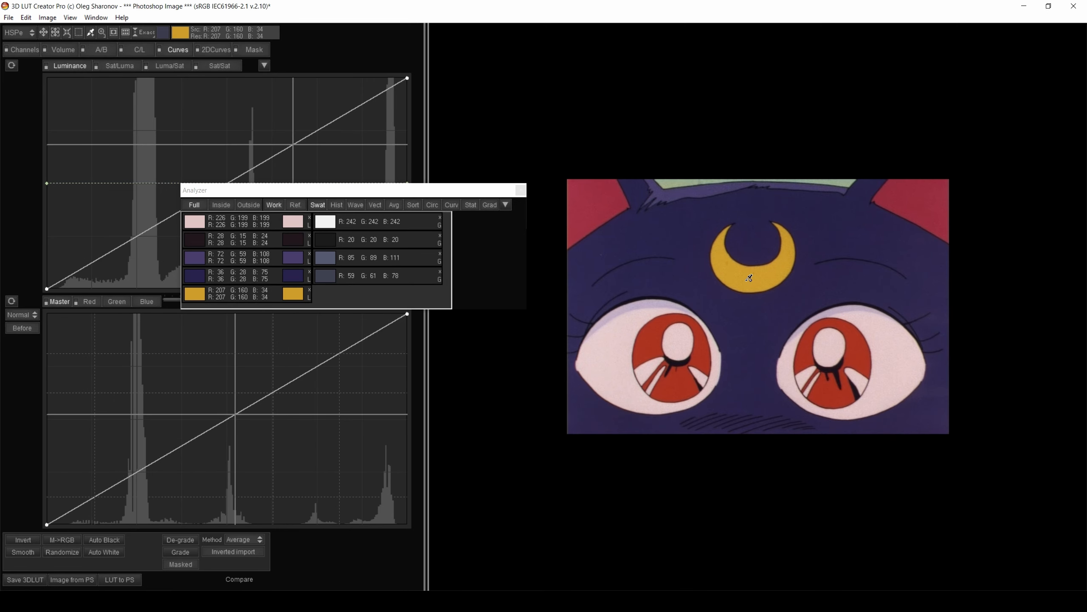
key(r)
click(637, 118)
key(w)
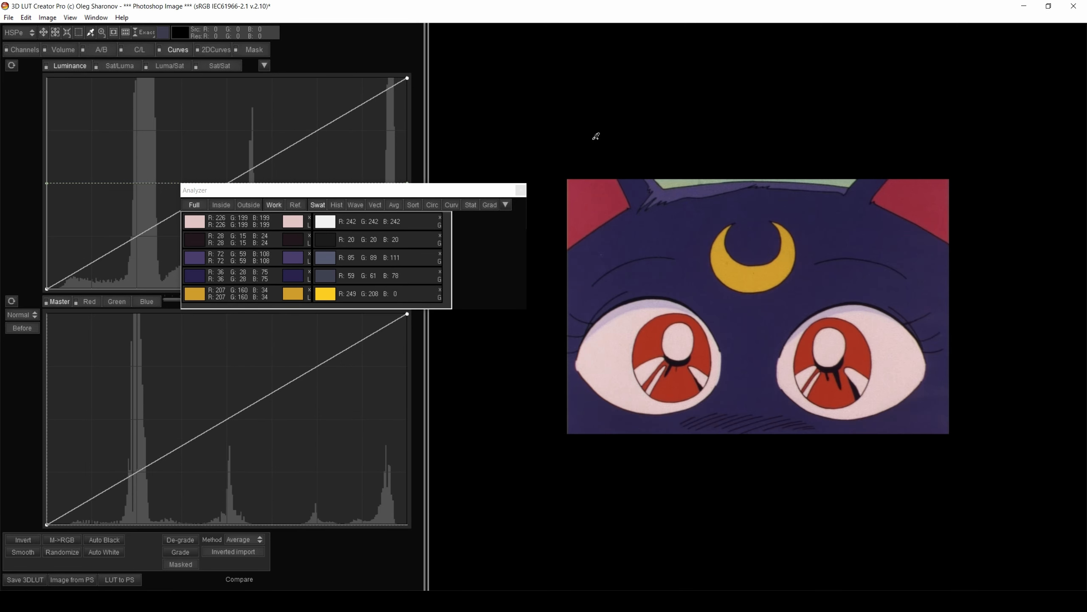
click(603, 196)
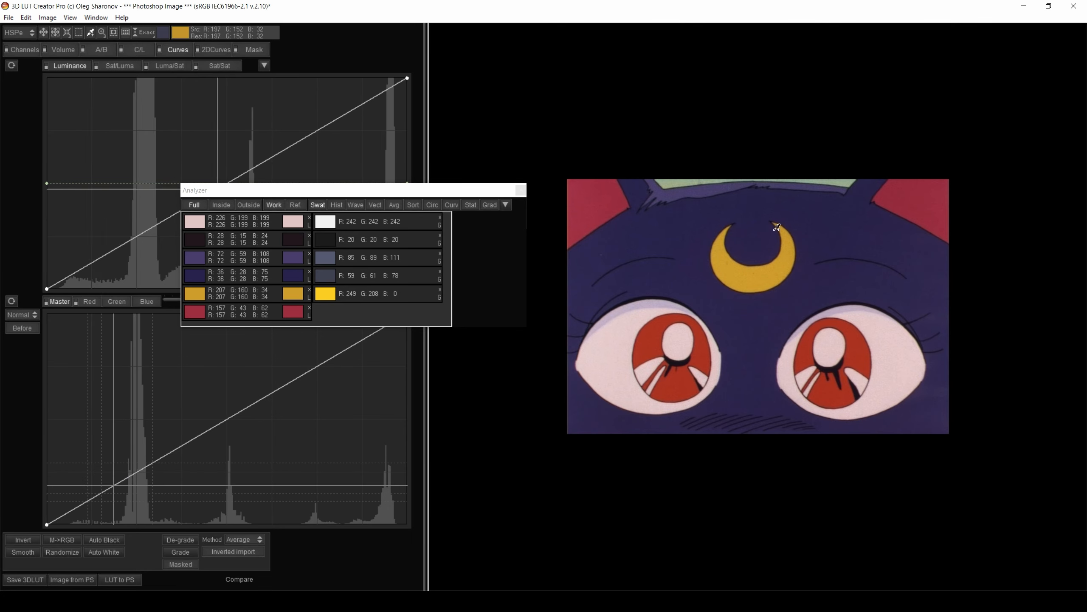
key(r)
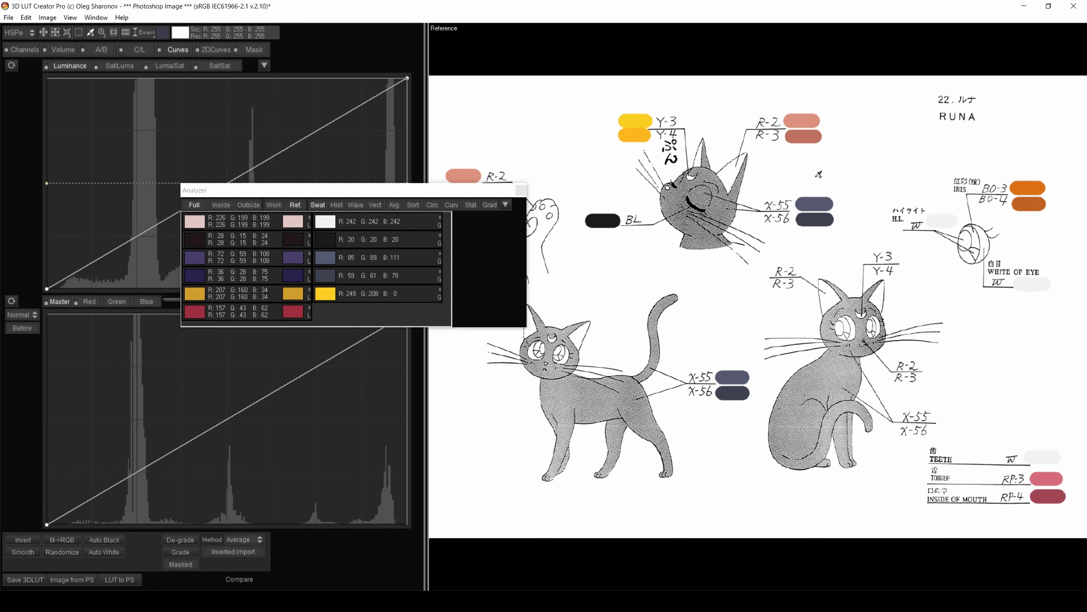
click(803, 136)
key(w)
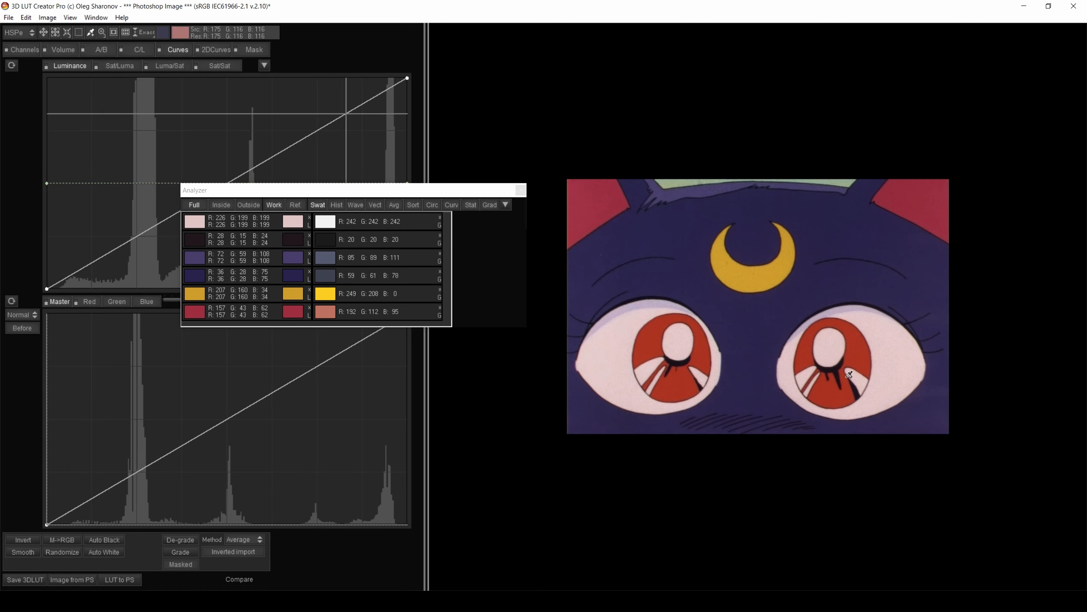
Sample the red iris in the frame and pair it with the sheet's BO-3 iris swatch
click(862, 350)
key(r)
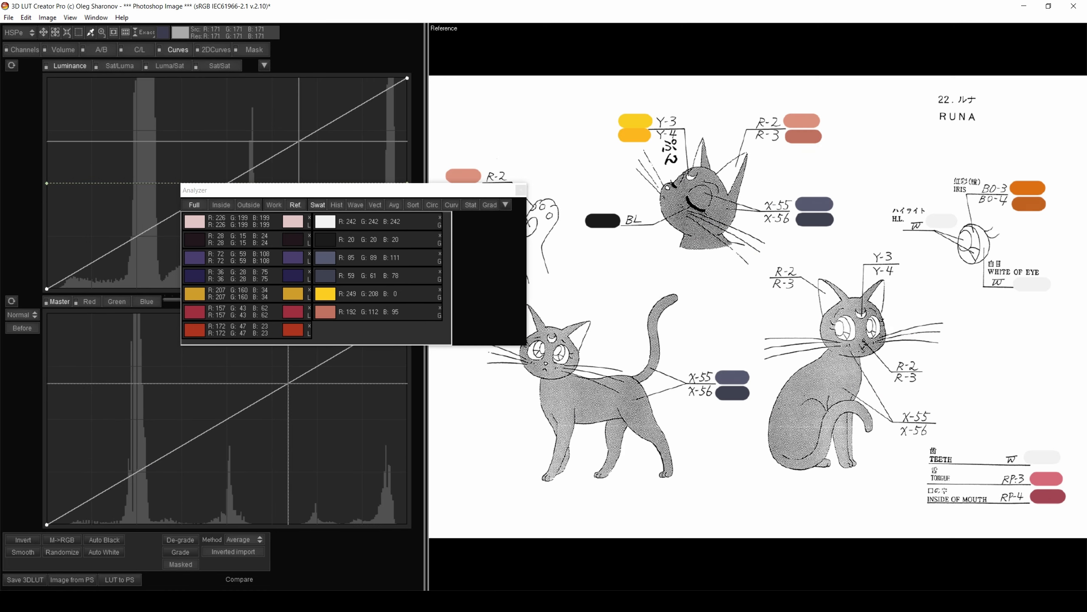
click(1029, 187)
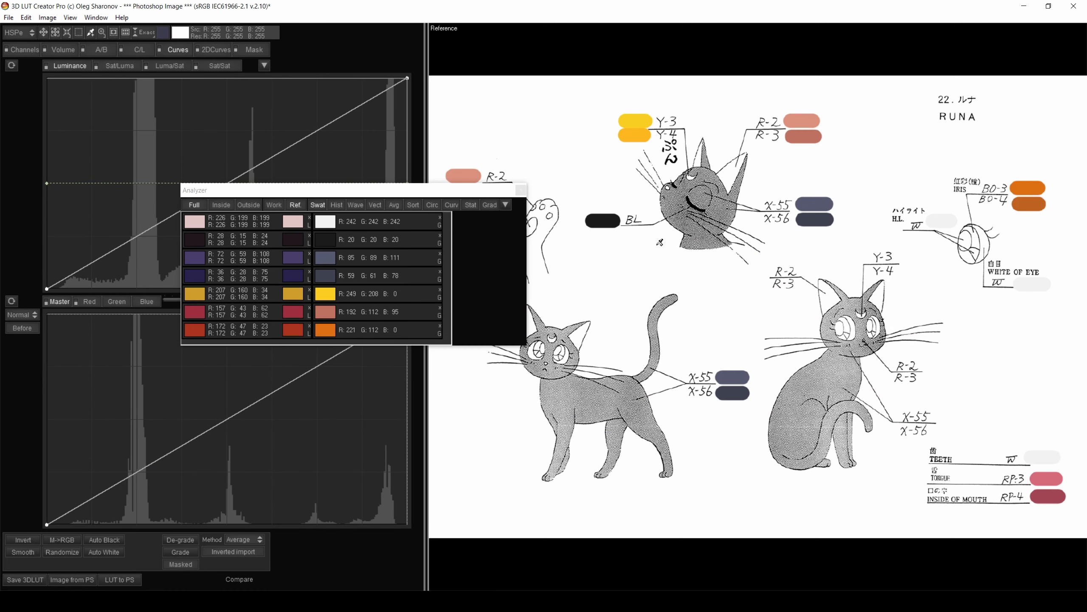
key(w)
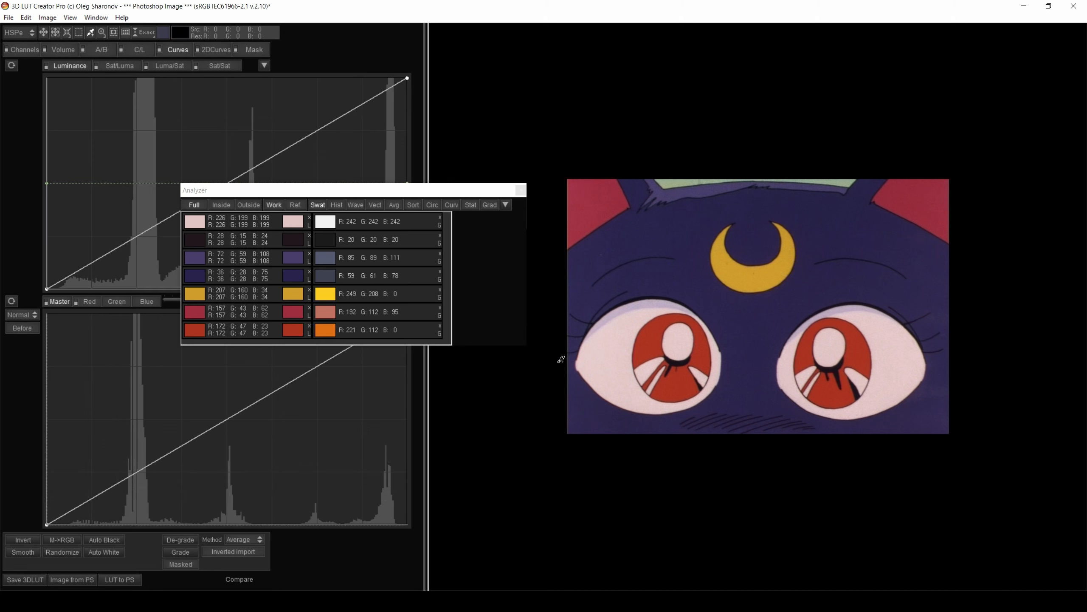
Match the eye-white and black samples to their reference swatches with the Exact curve tool, with the Analyzer moved off the lower curves
drag(361, 192, 477, 113)
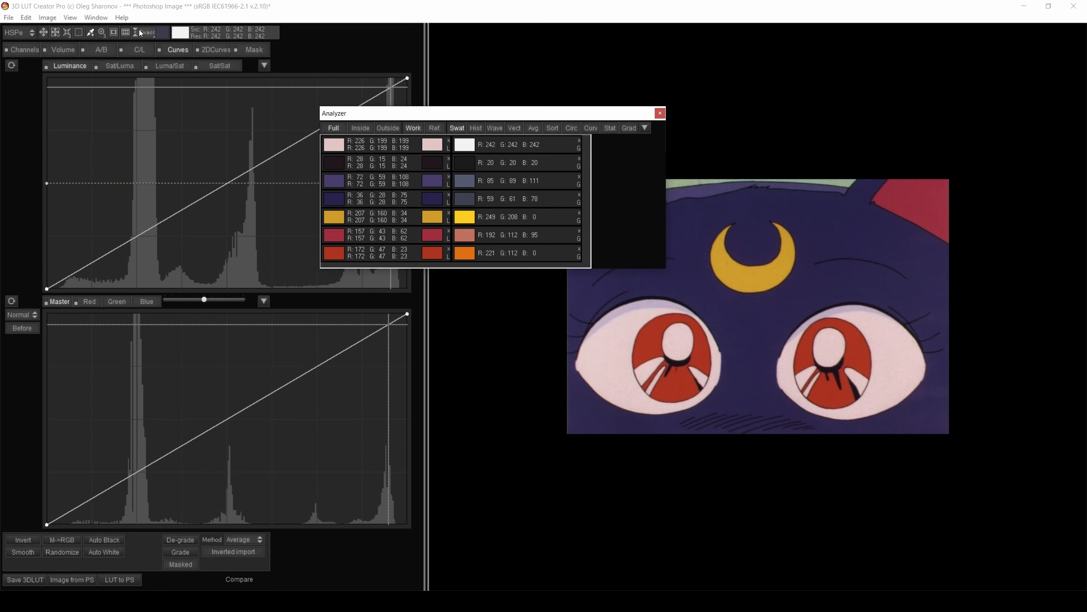
click(140, 31)
click(197, 56)
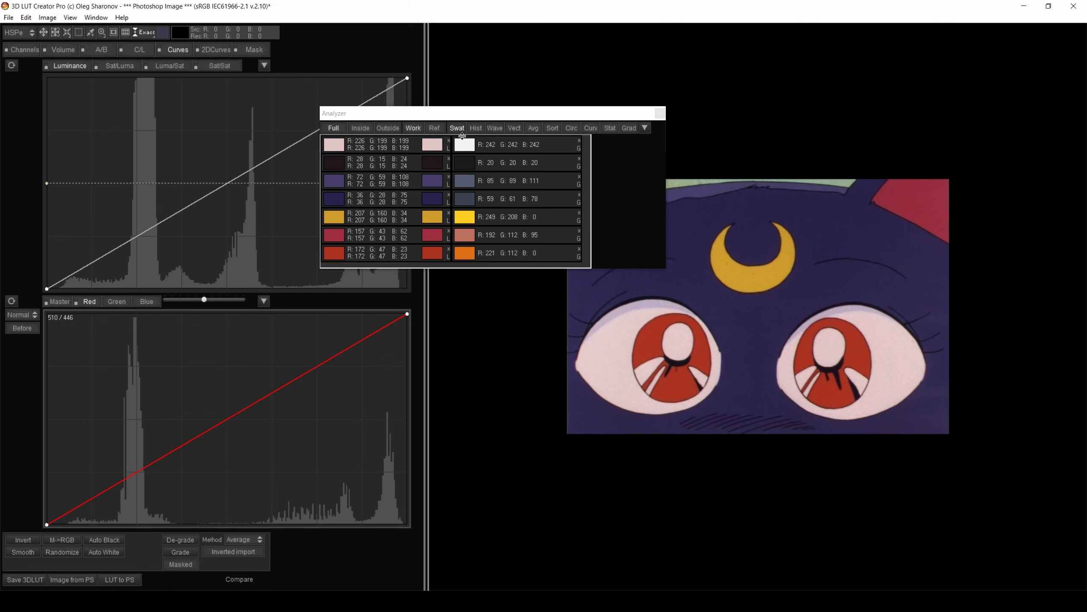
click(433, 145)
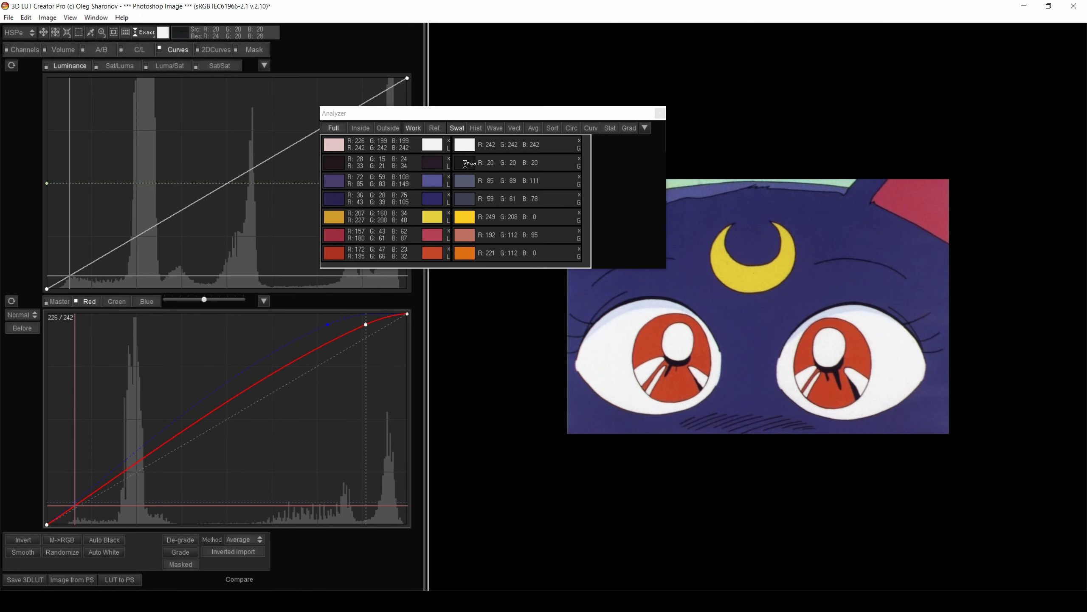
click(428, 160)
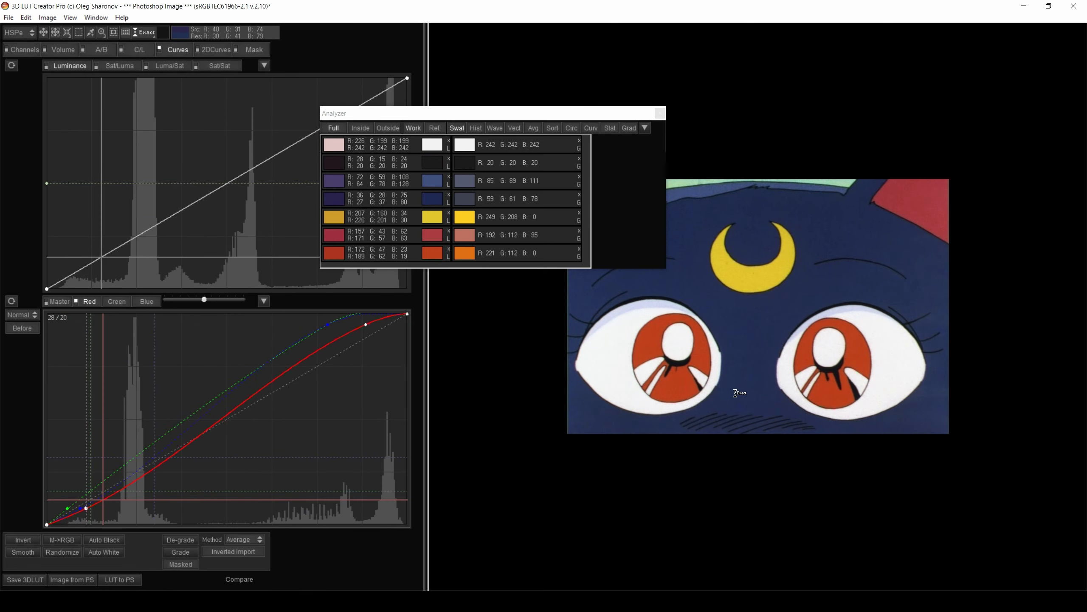
Lower the blue curve at the light purple fur sample to a blue value of 103
click(544, 119)
drag(543, 119, 542, 105)
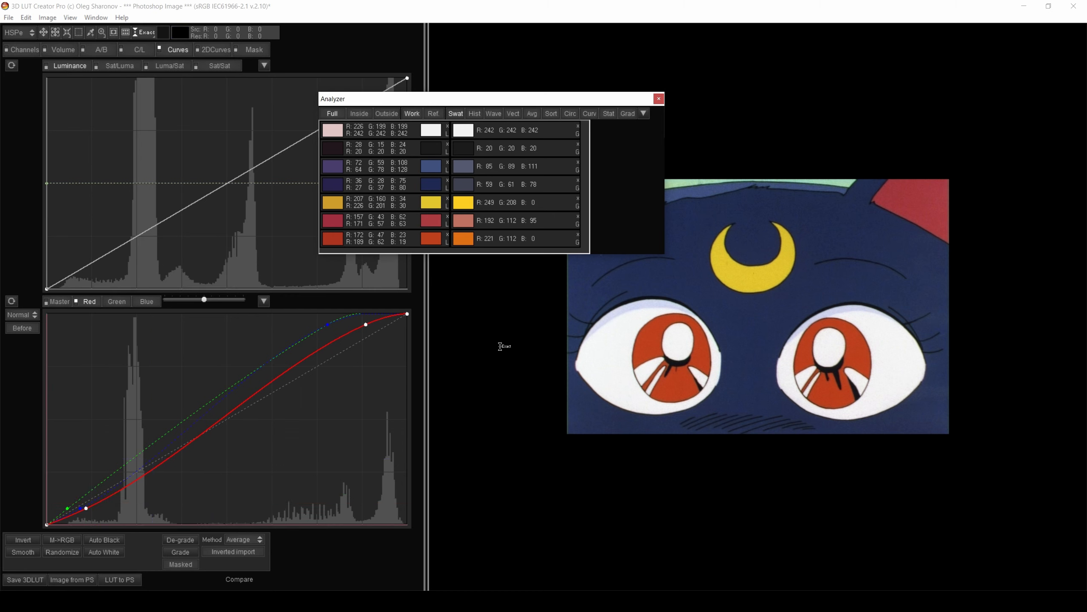
click(148, 302)
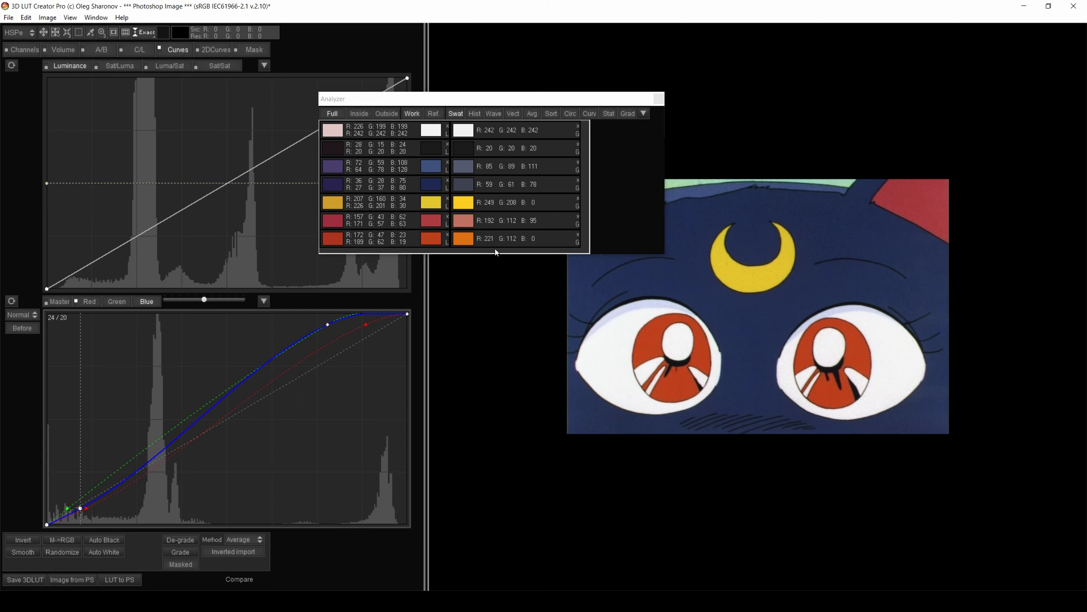
click(430, 165)
drag(430, 165, 430, 186)
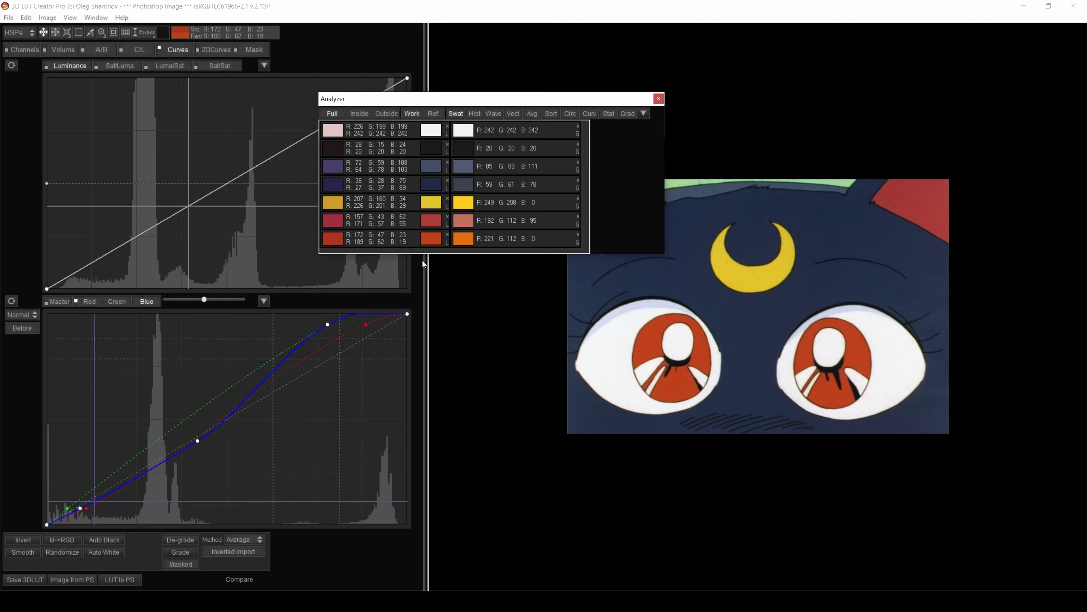
Sort the color swatches by luminance and display their values as HSV
click(643, 113)
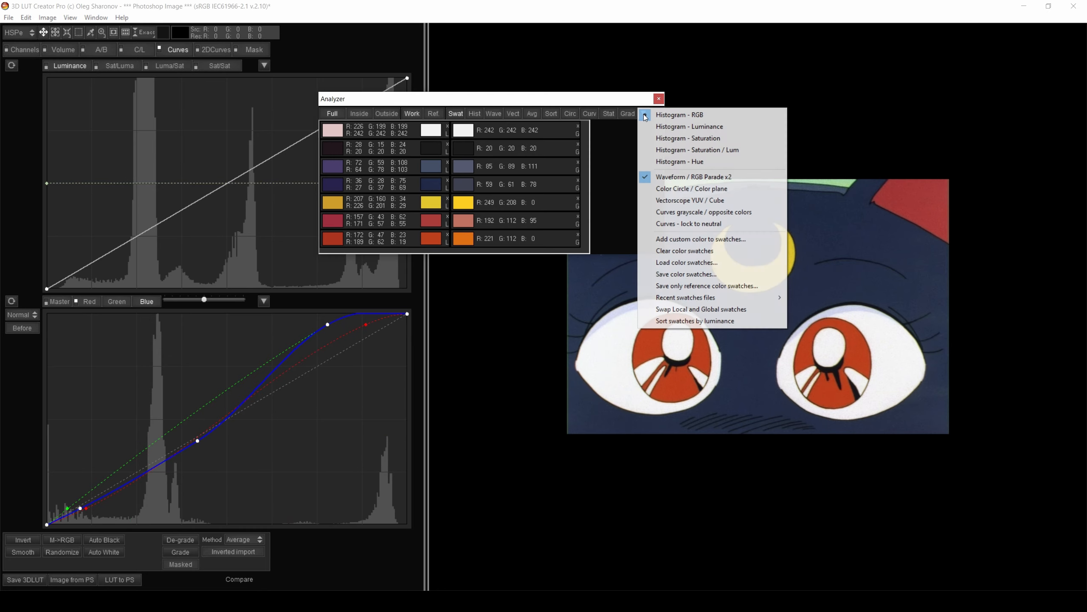
click(668, 321)
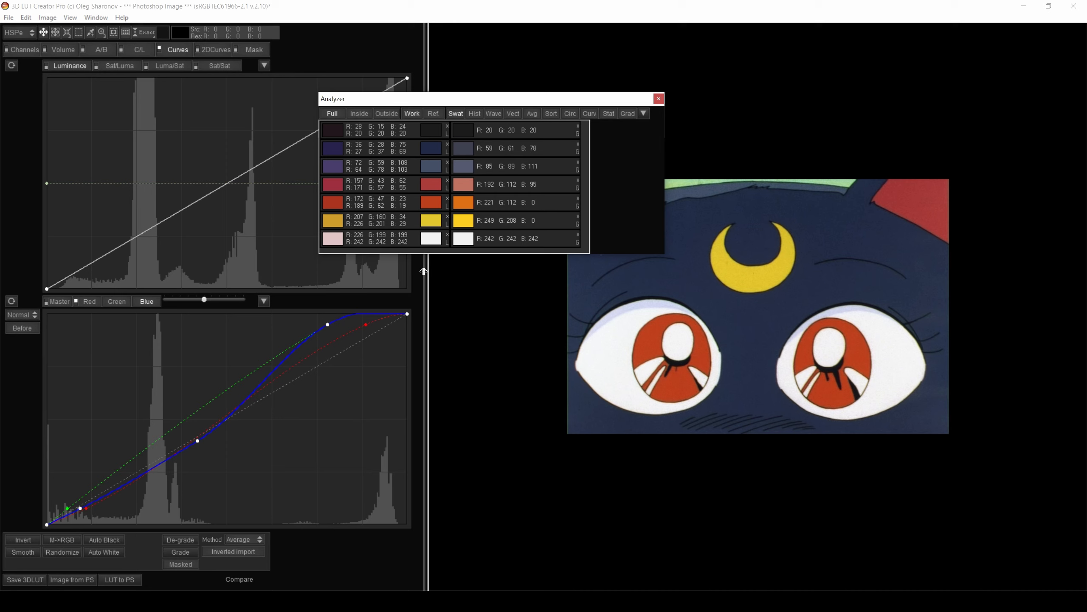
right_click(394, 150)
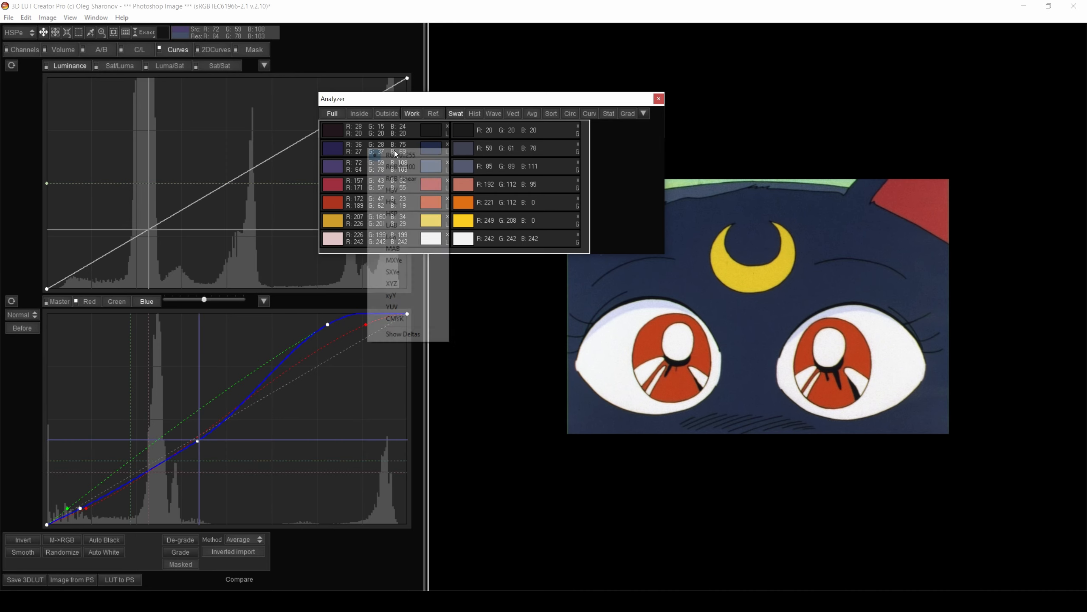
click(412, 191)
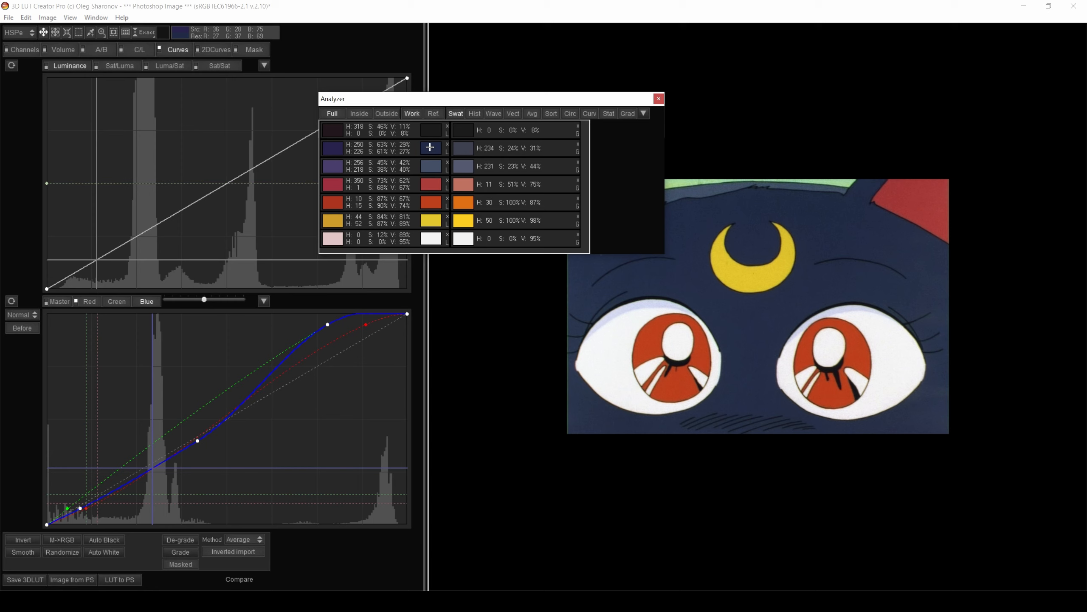
Lower the blue curve at the dark fur sample to 53% saturation and 22% value, fine-tuning the light fur point
drag(429, 147, 430, 158)
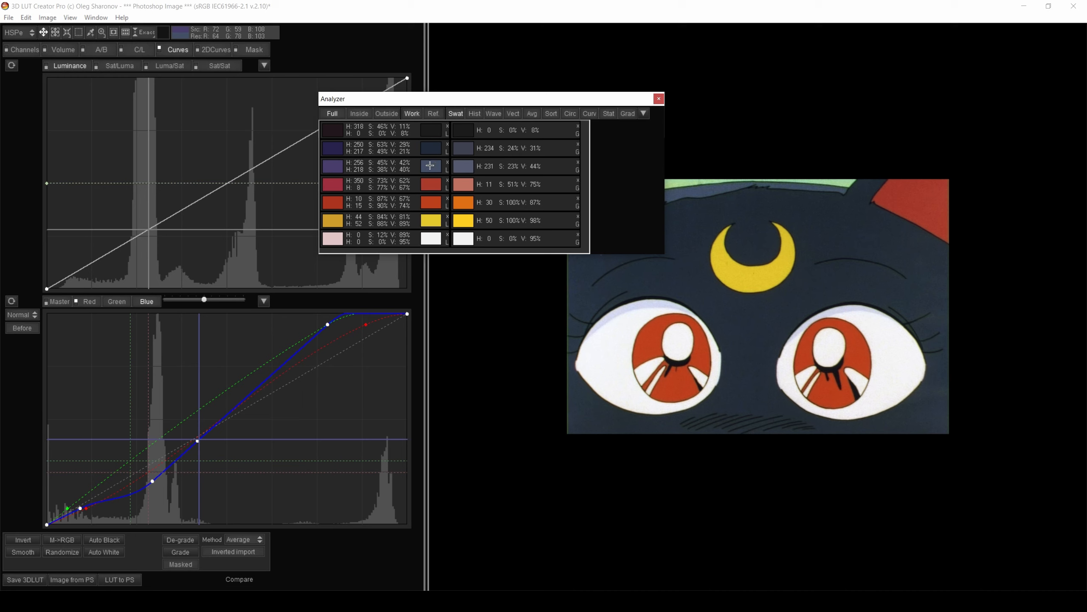
drag(430, 165, 430, 166)
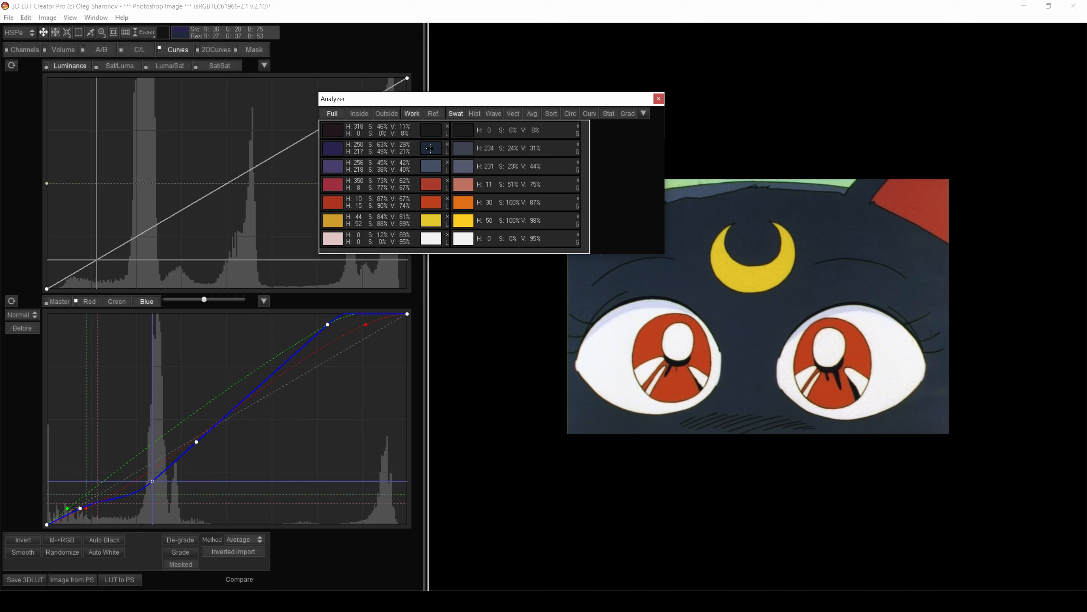
drag(430, 149, 430, 146)
Lower the green curve at the light and dark fur samples until their hues are 231 and 234
click(119, 300)
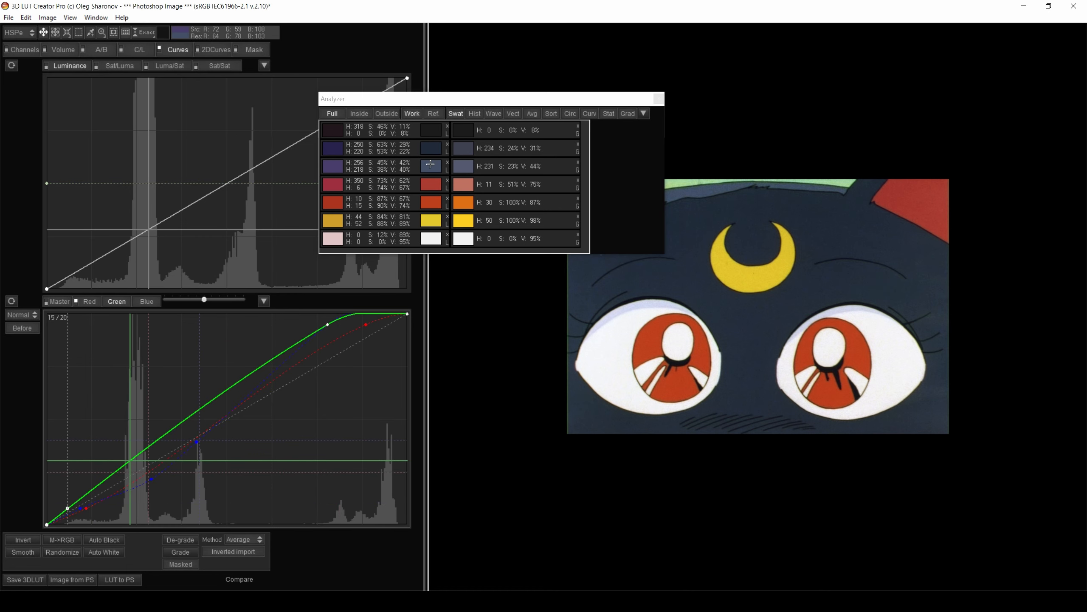
drag(430, 164, 430, 170)
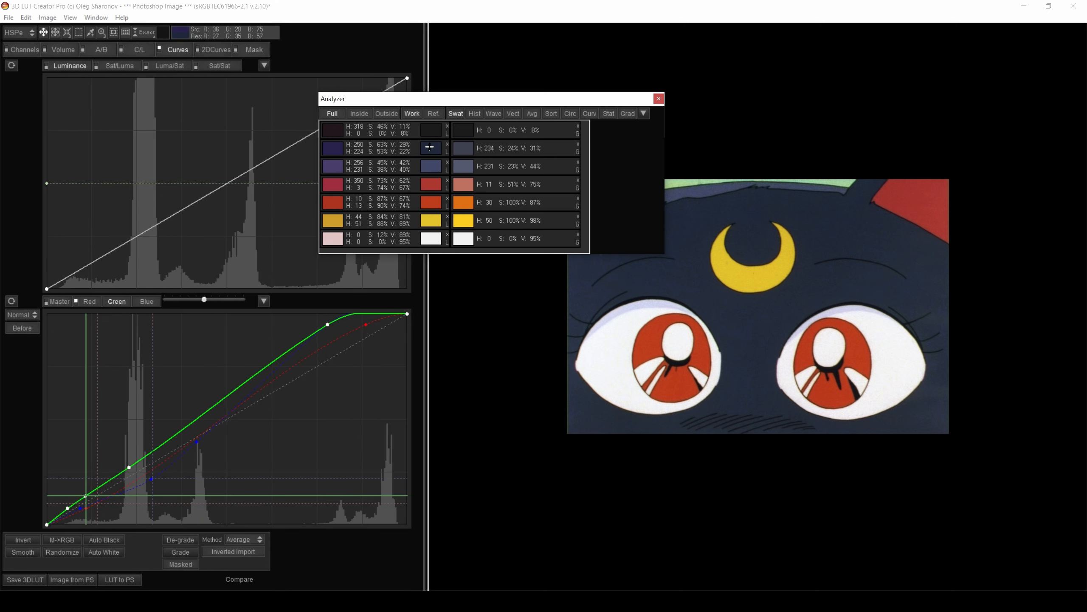
drag(431, 148, 431, 151)
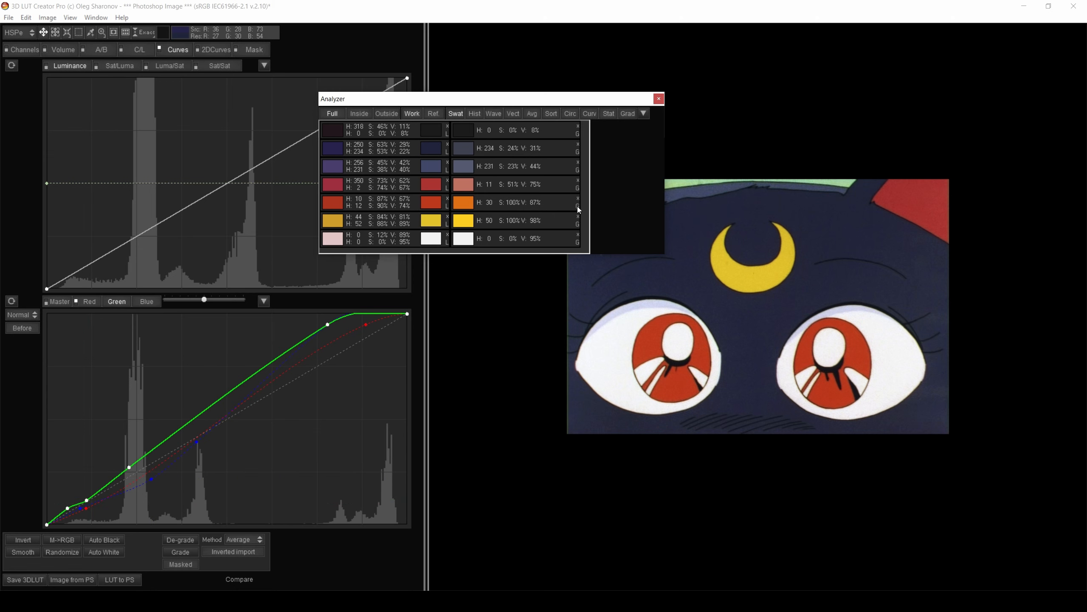
Compile the correction into a 3DLUT loaded as external LUT with the curves reset, keeping the green curve free of extra points
click(35, 18)
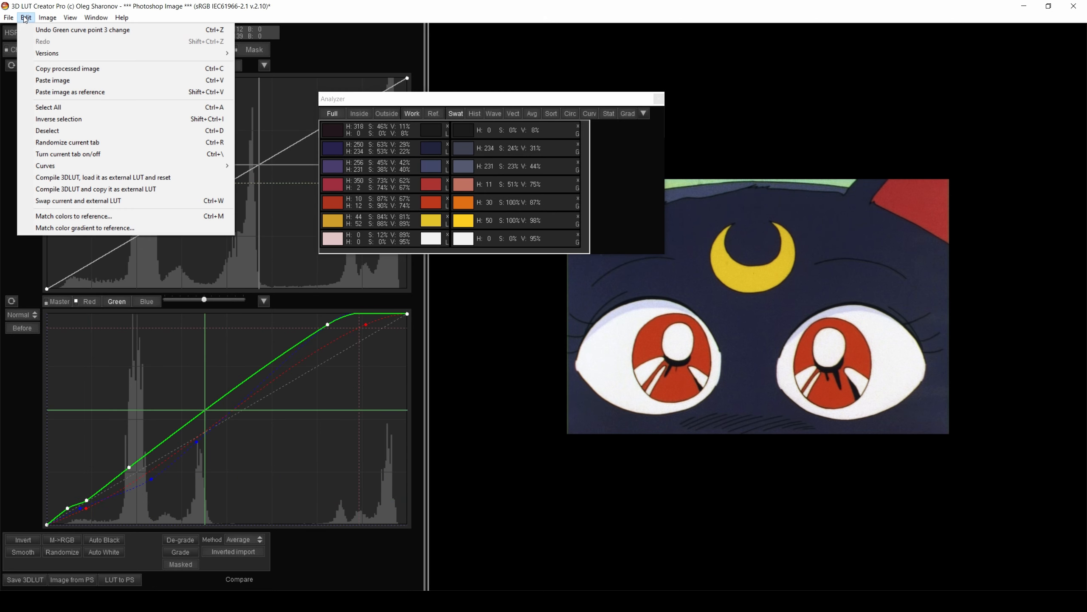
click(153, 179)
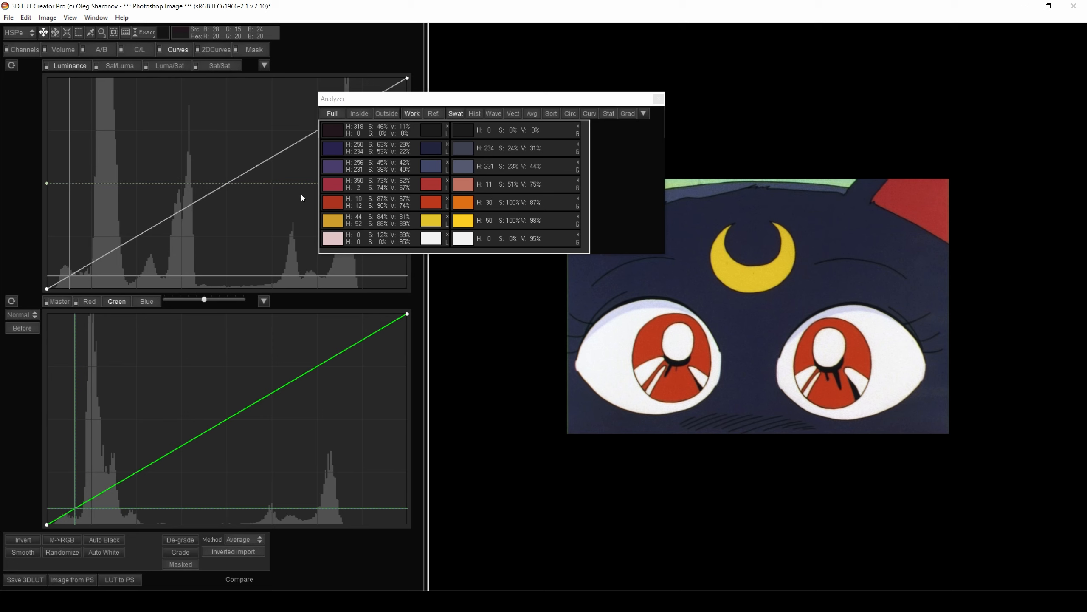
ctrl+click(429, 130)
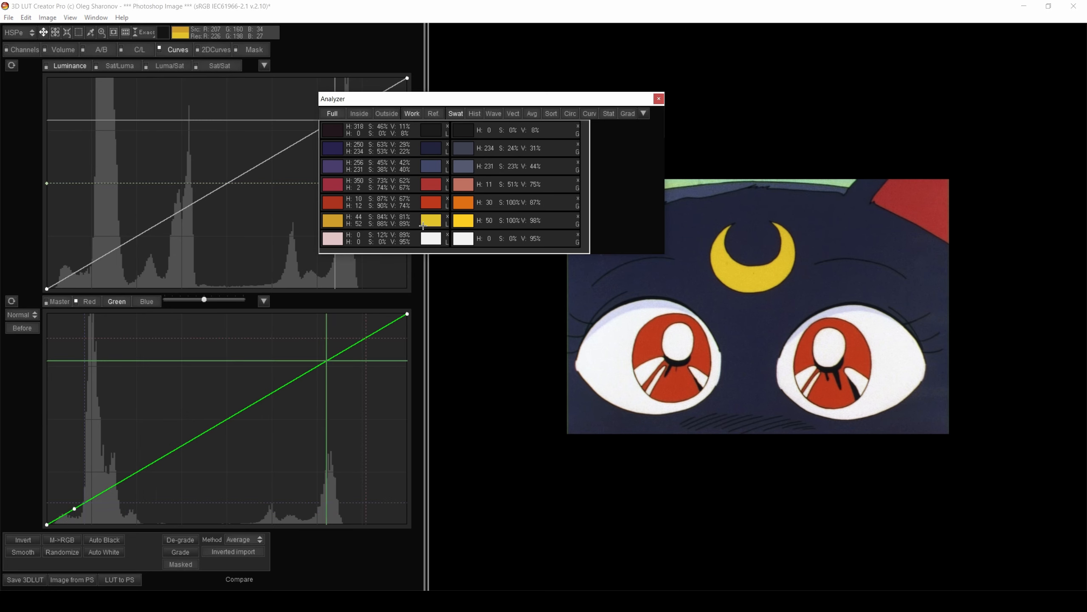
right_click(75, 507)
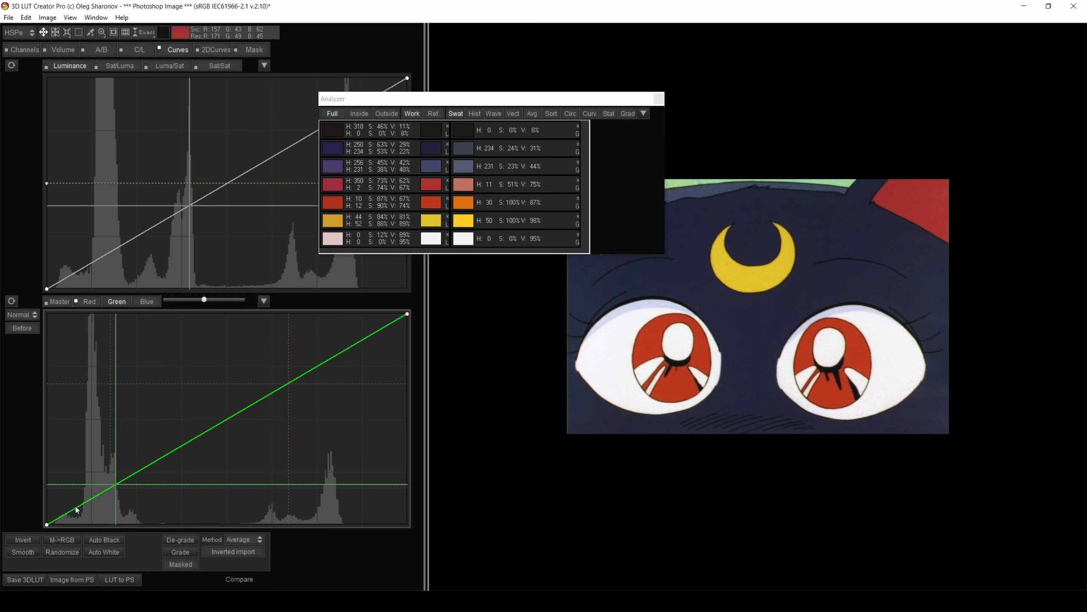
Pin the luminance curve at the black and white samples and raise the light fur sample to 44% value
click(429, 128)
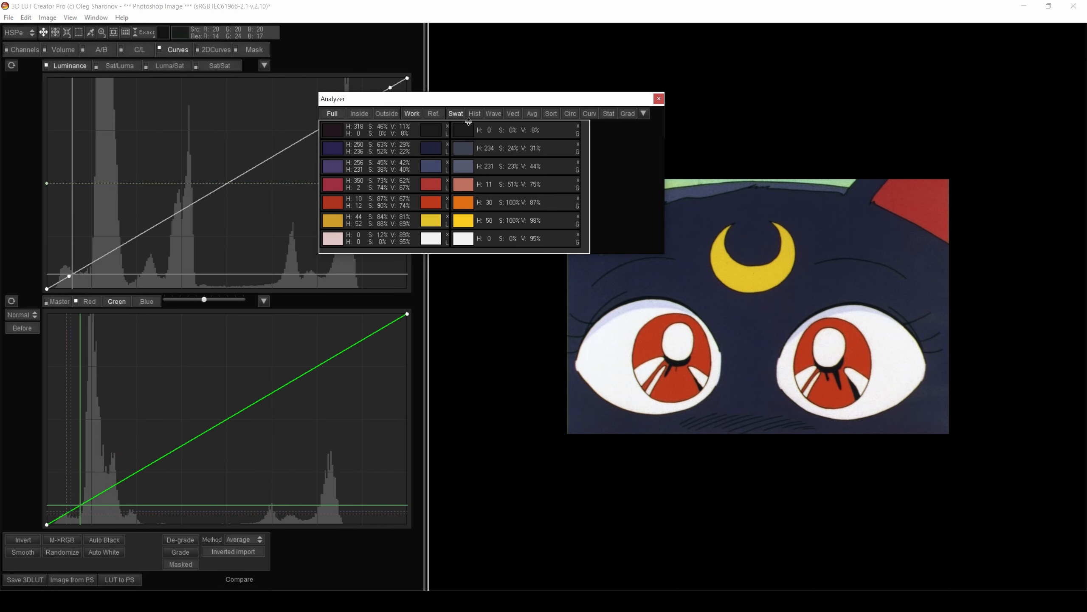
drag(464, 102, 640, 91)
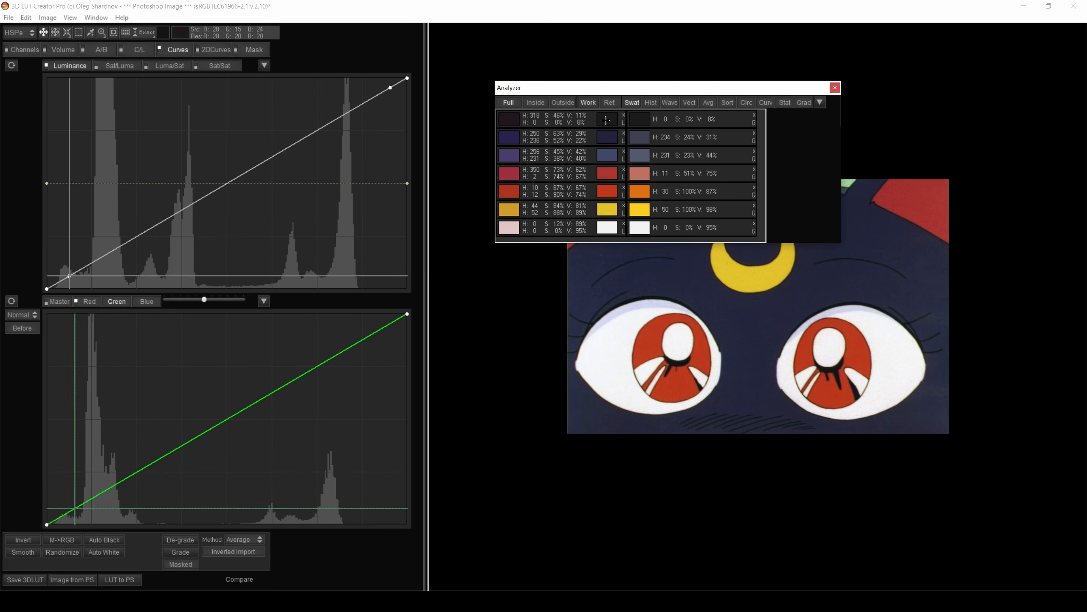
click(607, 155)
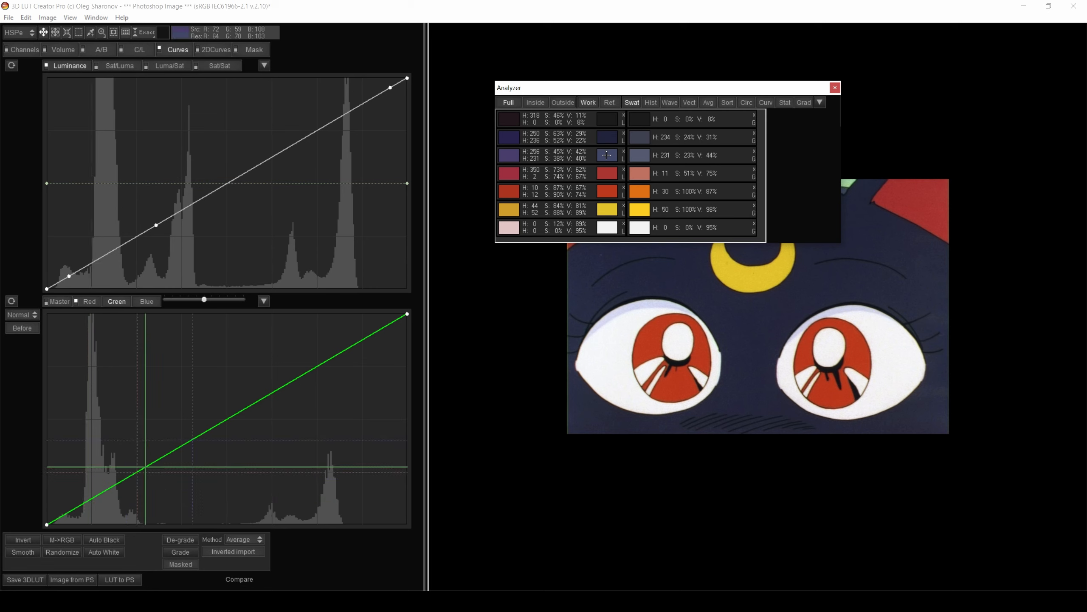
drag(607, 155, 605, 150)
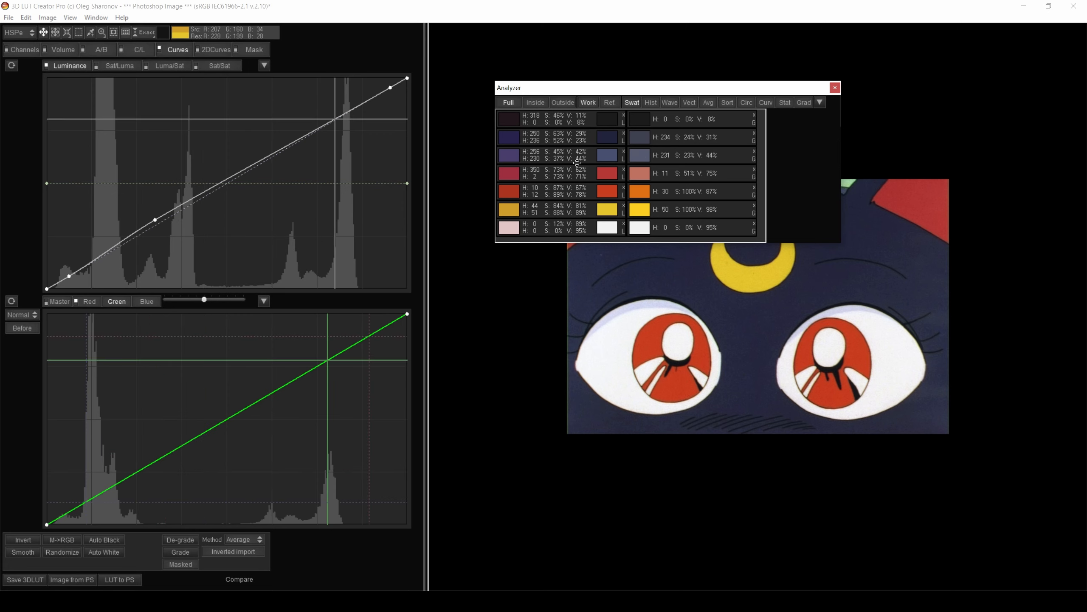
Raise the luminance curve at the dark fur sample to 31% value and at the bright red iris sample to 87% value
drag(607, 136, 607, 121)
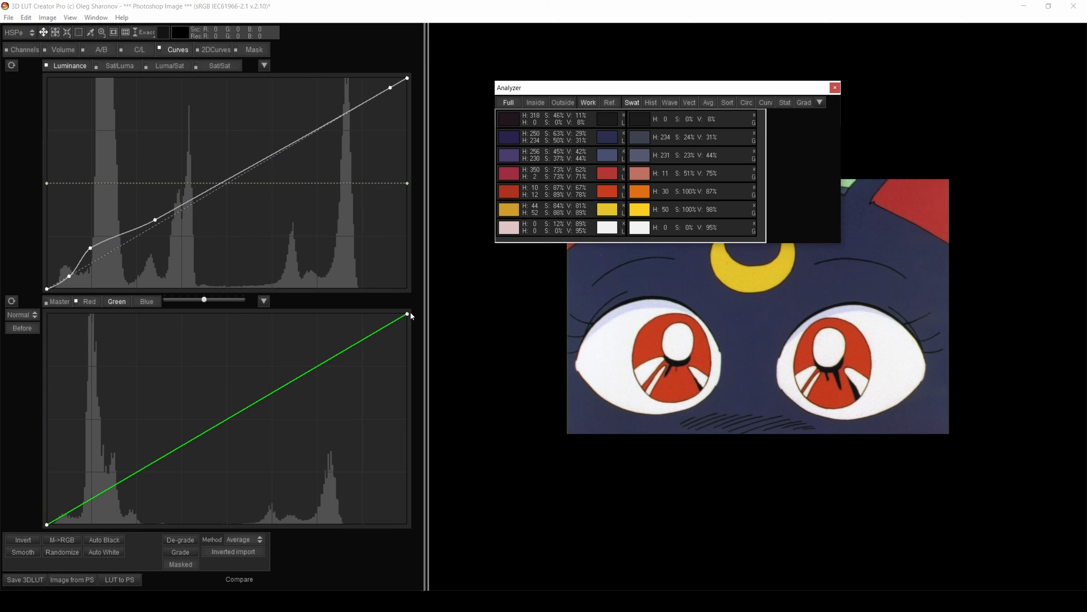
click(606, 192)
drag(604, 191, 605, 178)
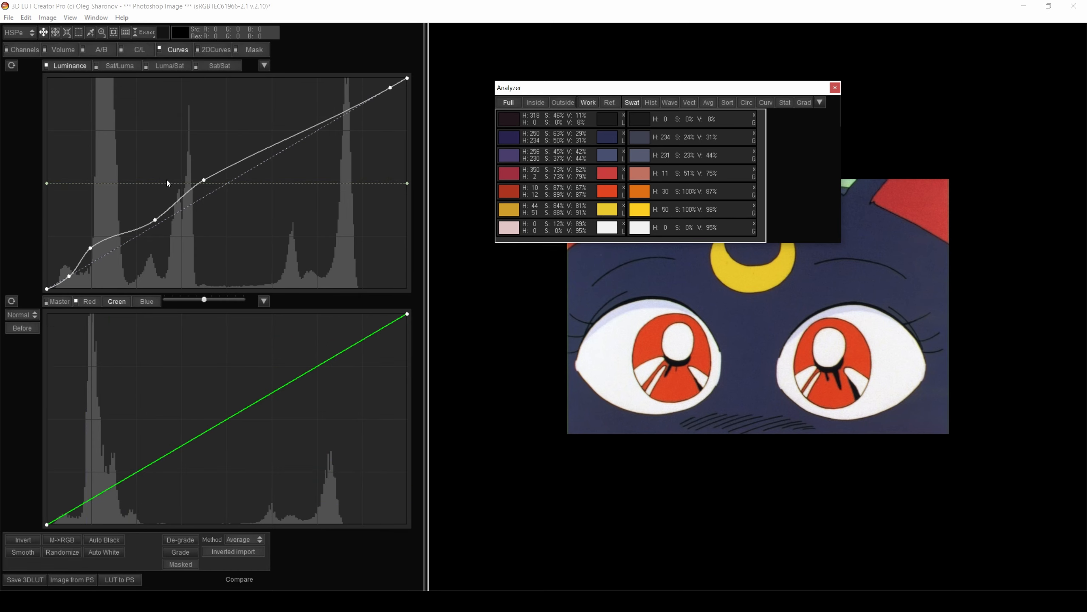
Lower the Sat/Luma curve at the dark fur sample to 33% saturation and set the light fur sample to 24%
click(107, 66)
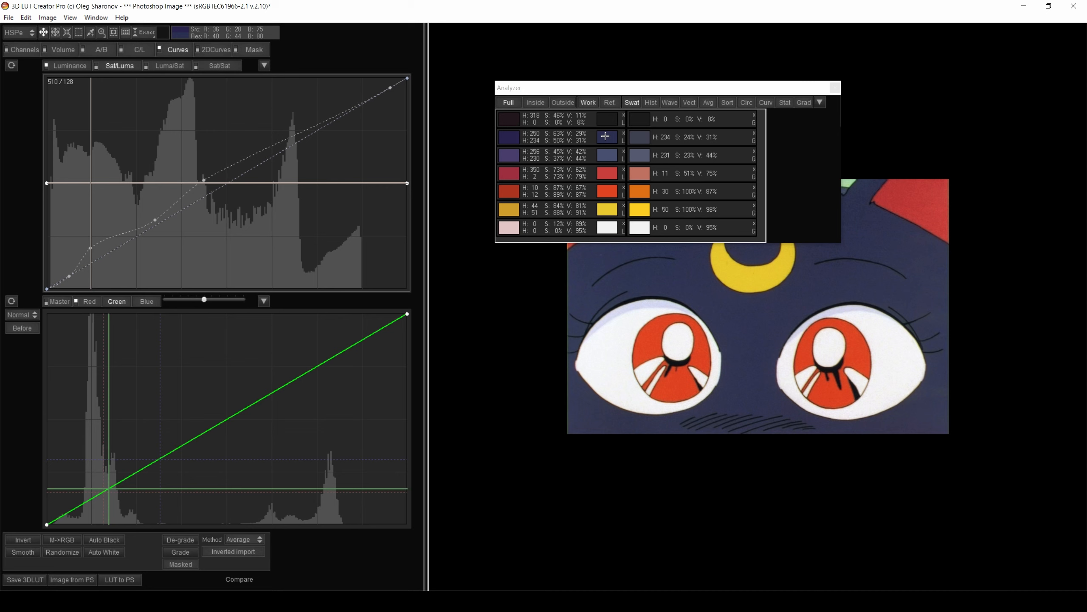
drag(606, 136, 600, 182)
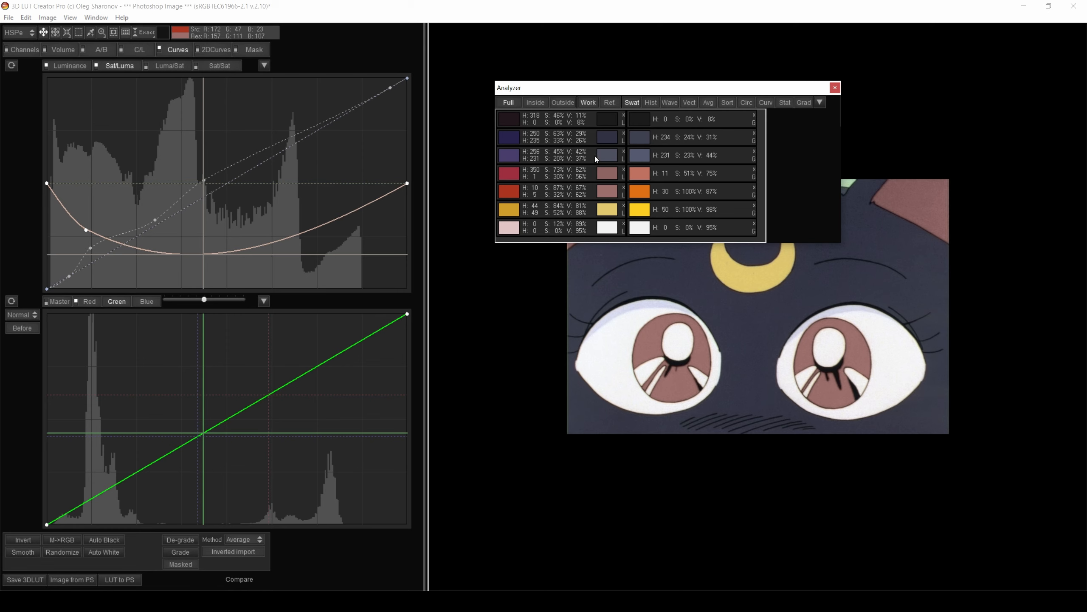
drag(605, 155, 607, 142)
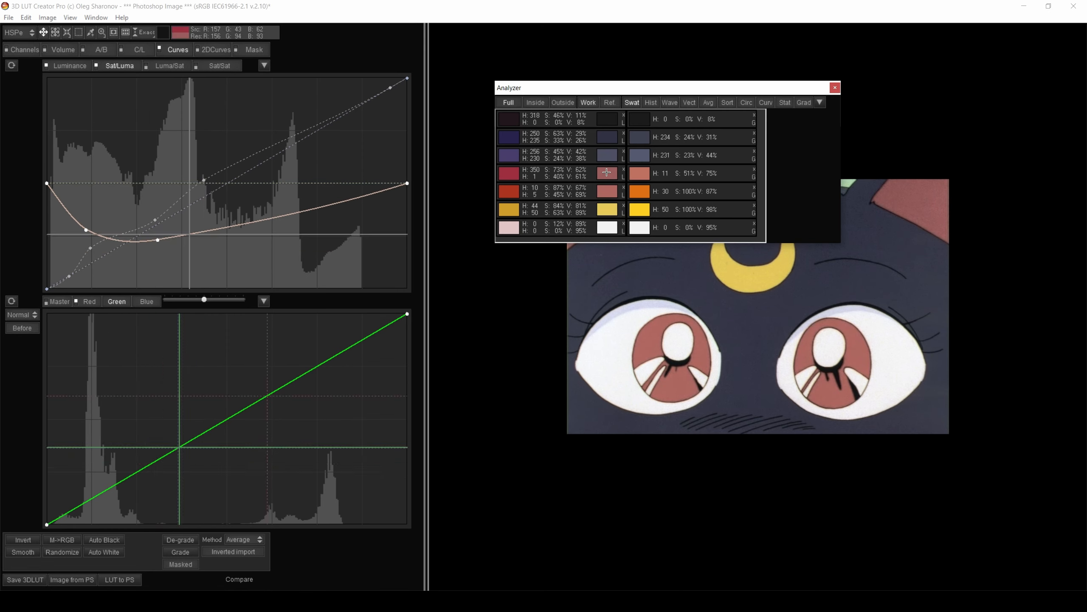
Raise the Sat/Luma curve at the bright red iris sample to 84% saturation without a separate dark red point, and lower the dark fur to 27%
drag(606, 172, 607, 160)
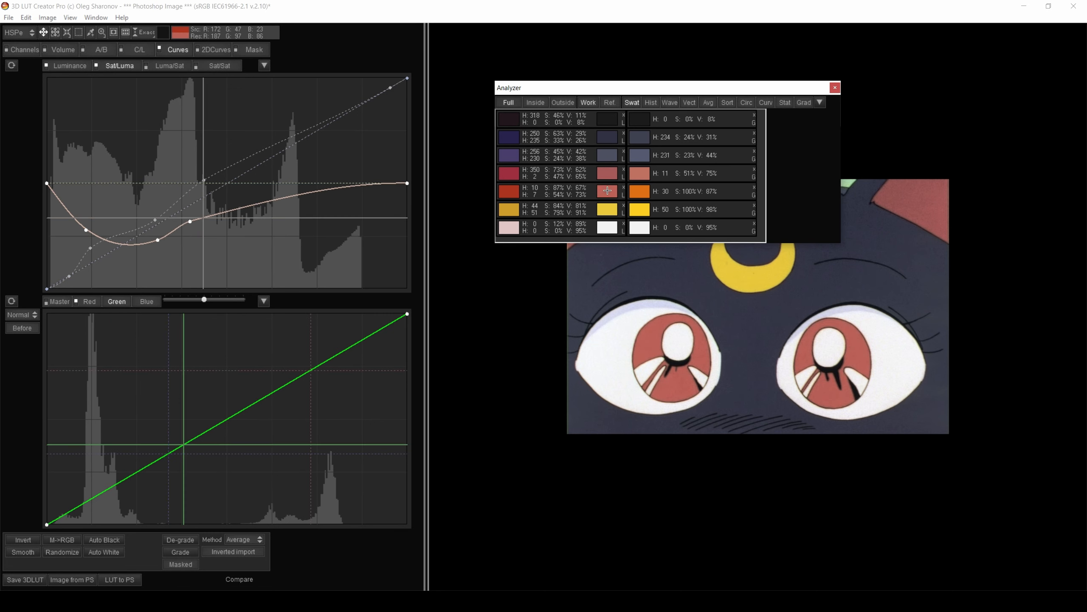
drag(608, 191, 607, 182)
right_click(190, 221)
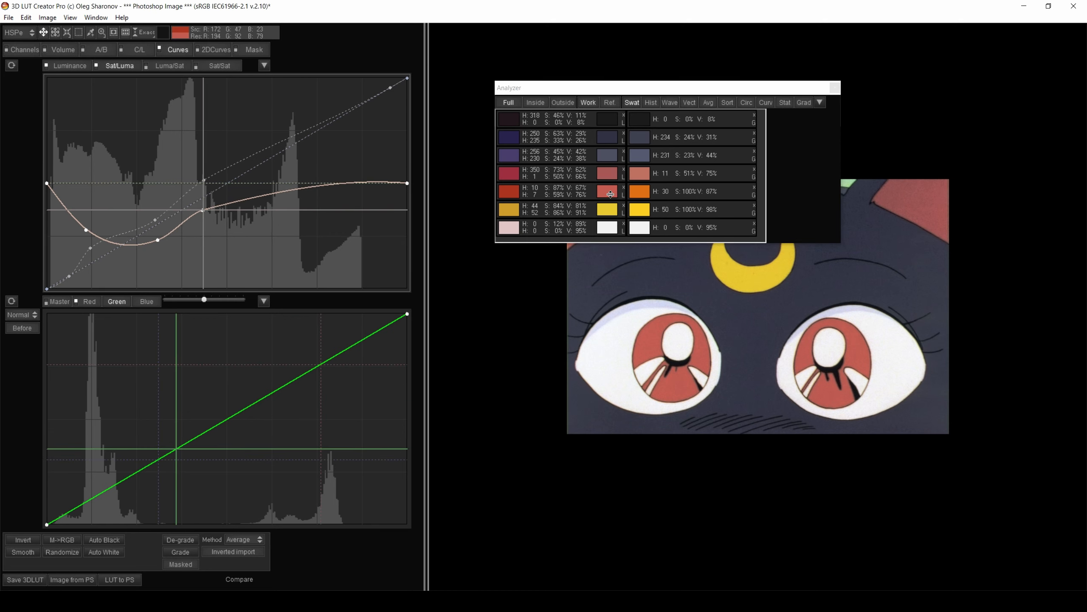
drag(607, 189, 610, 162)
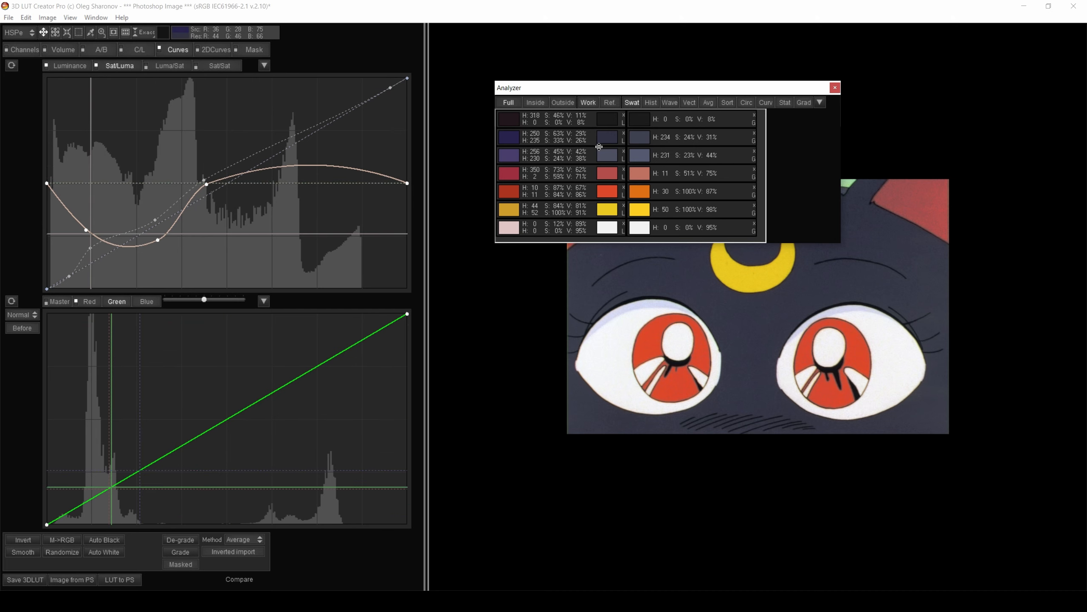
drag(606, 136, 605, 149)
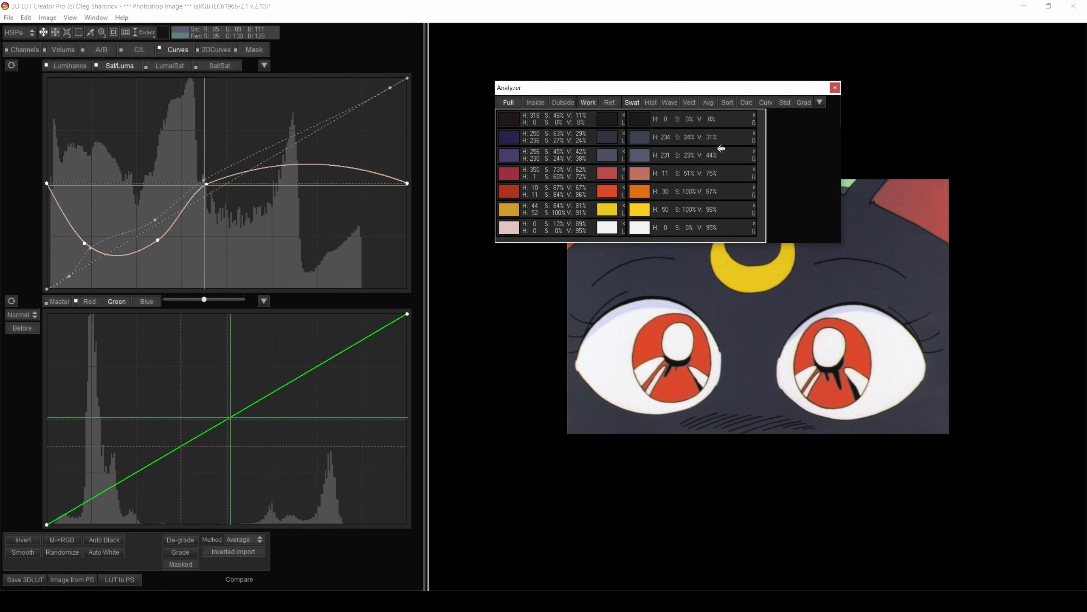
Raise the luminance curve at the light fur sample to 43% value and replace the dark fur point with one giving 29% value
click(78, 68)
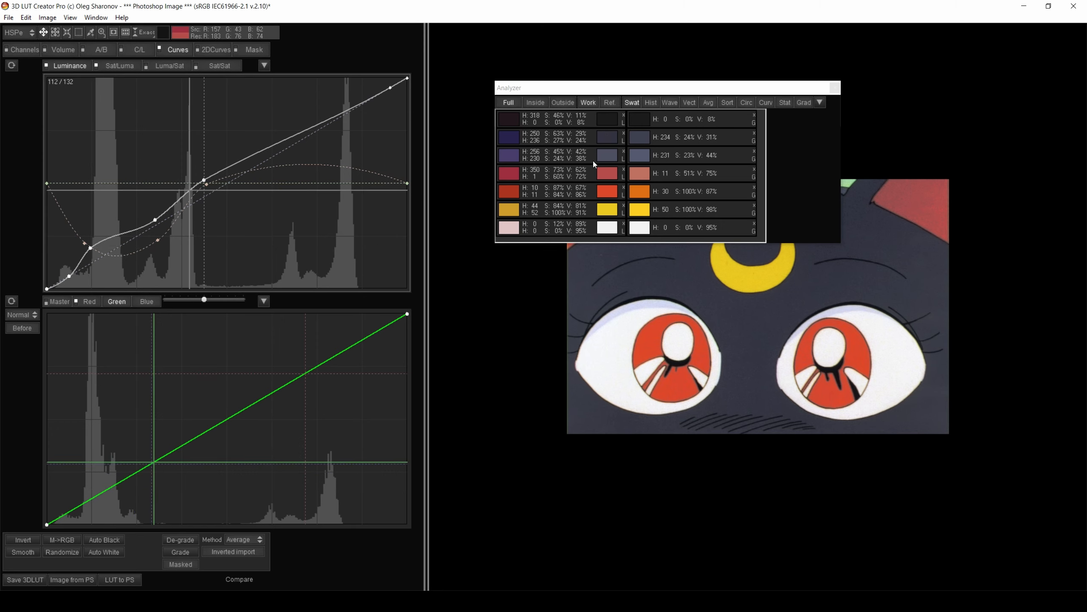
drag(606, 155, 607, 143)
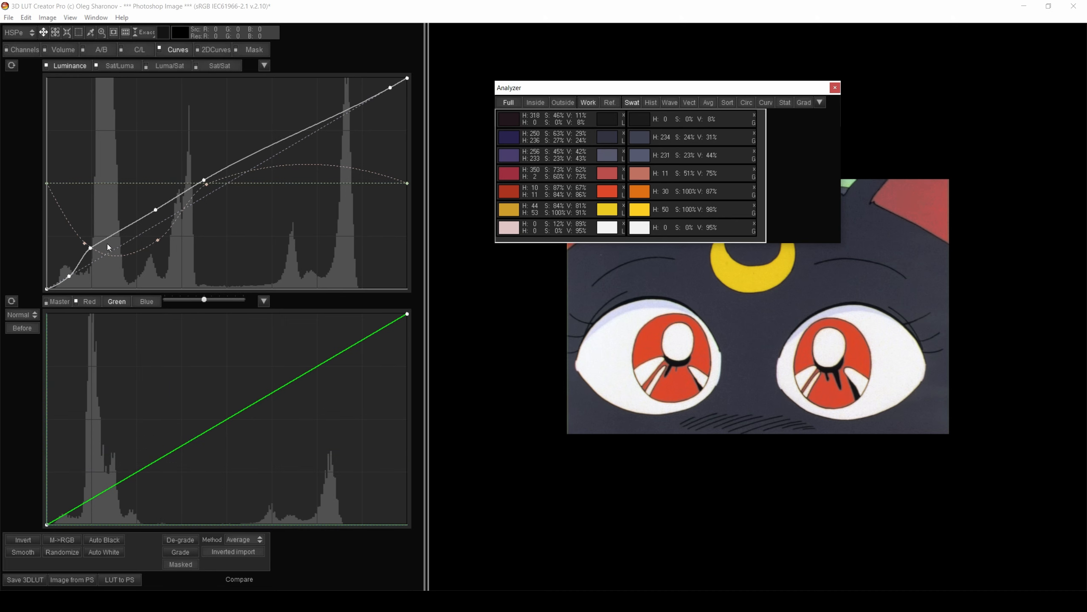
right_click(90, 248)
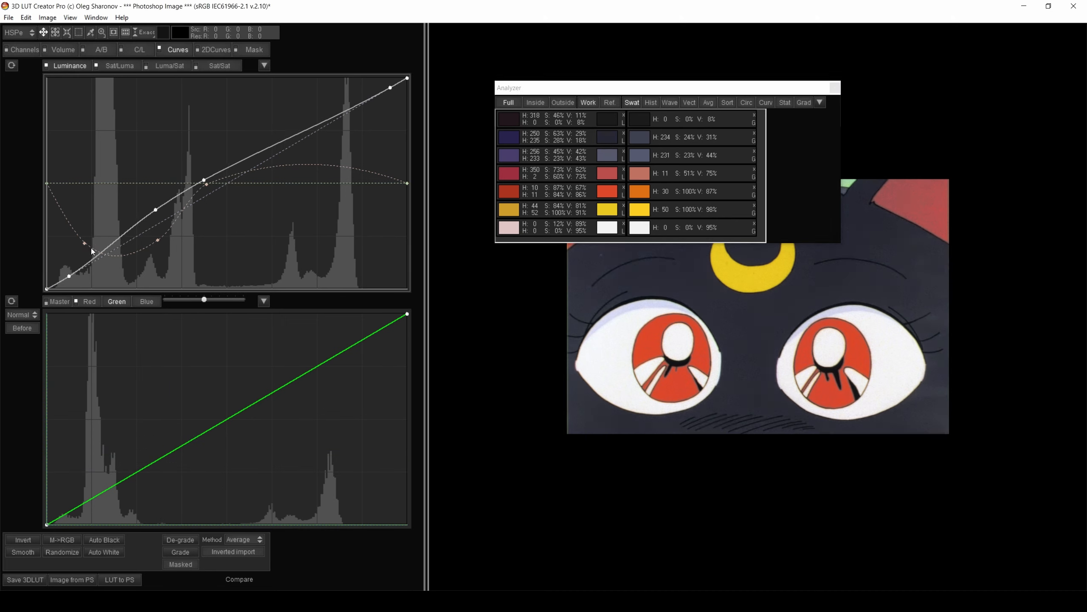
drag(607, 138, 610, 110)
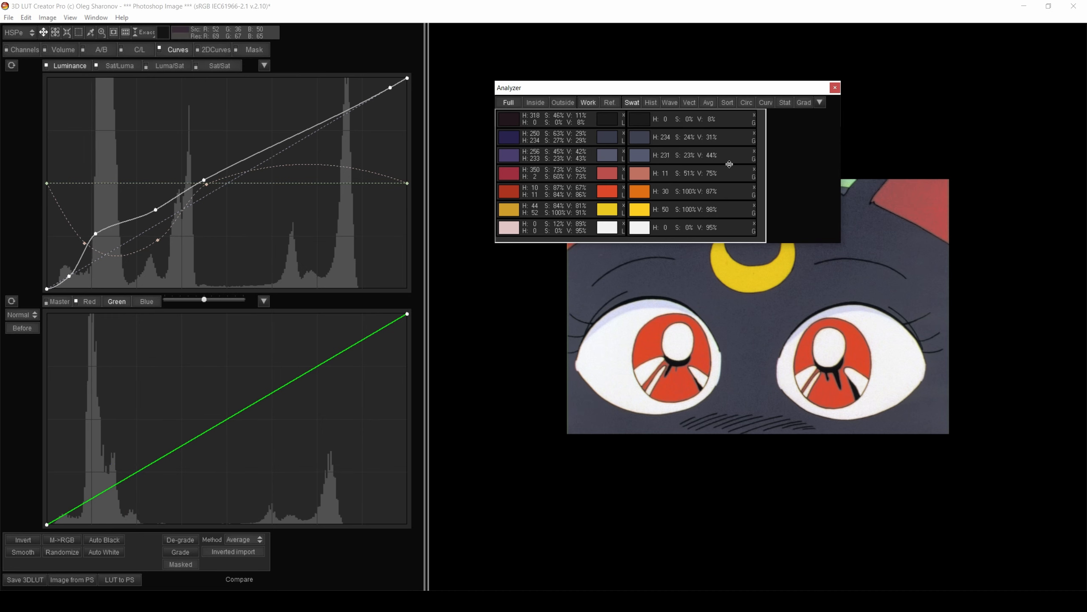
Remove the dark fur point from the luminance curve and raise the light fur point to 45% value
drag(702, 94, 479, 113)
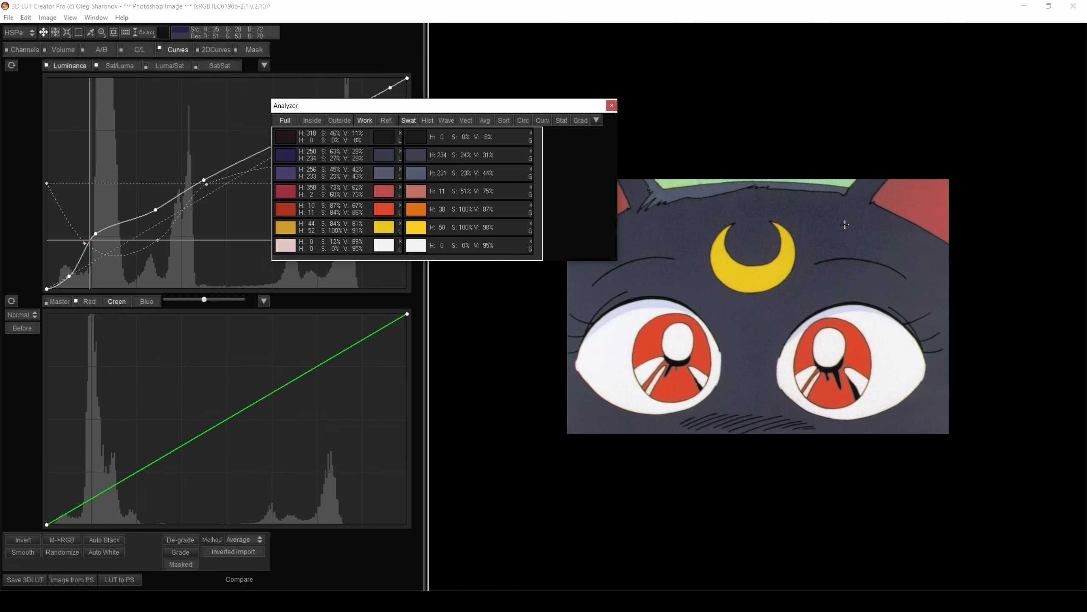
drag(366, 162, 503, 196)
right_click(95, 235)
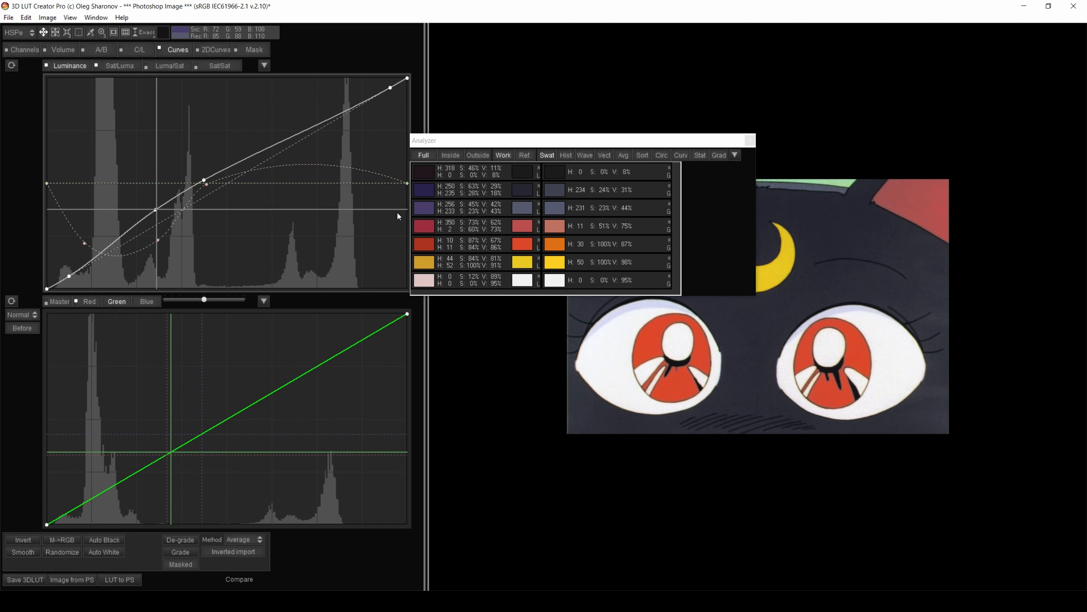
drag(153, 210, 154, 207)
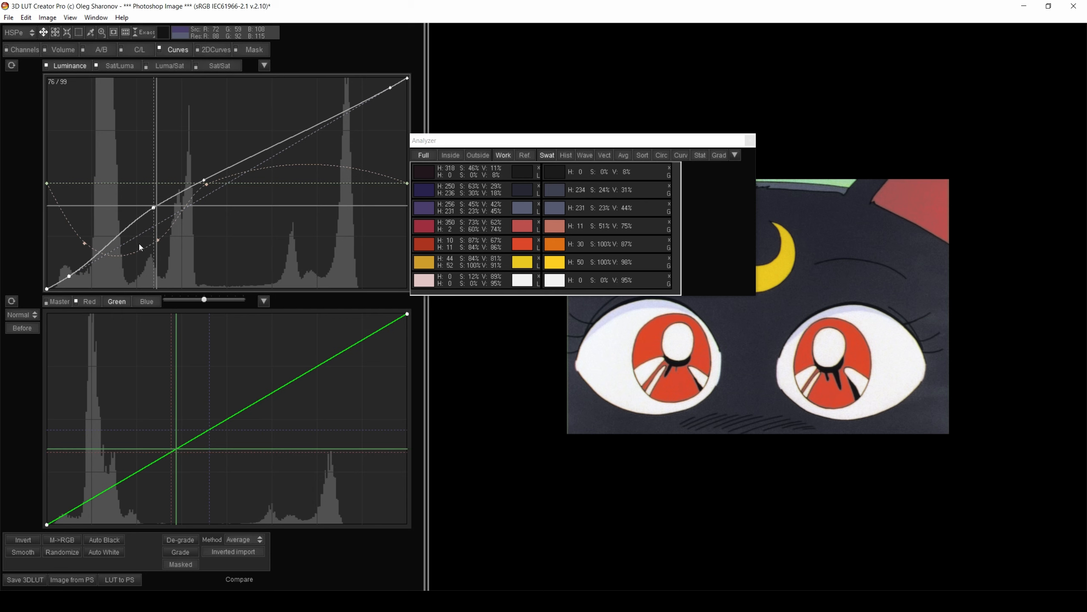
Lower the dark fur point slightly on the Sat/Luma curve and raise the dark fur sample to 23% value on the luminance curve
click(115, 68)
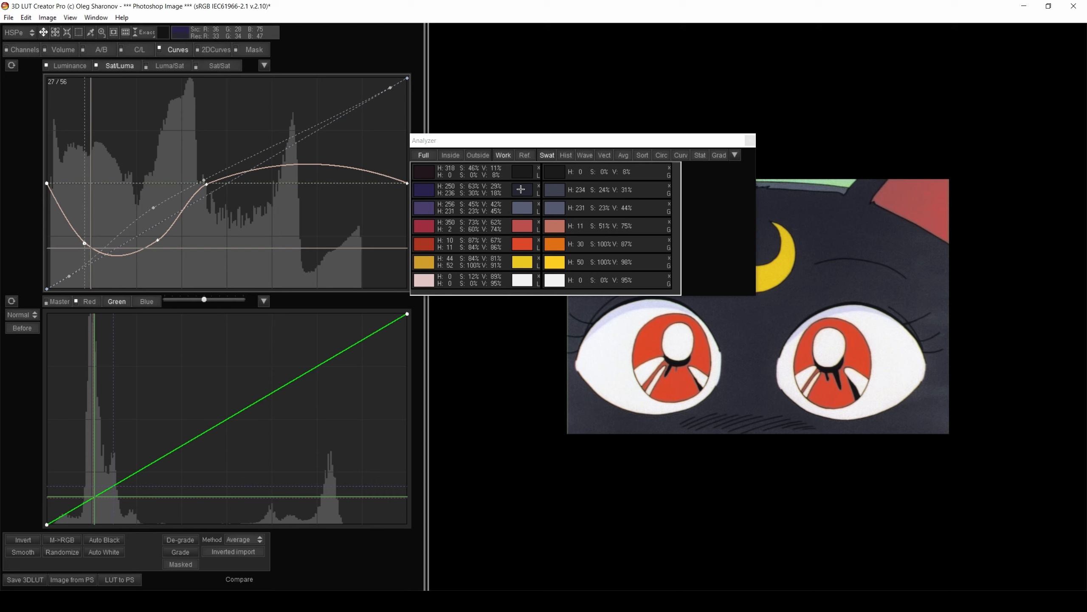
drag(521, 189, 521, 192)
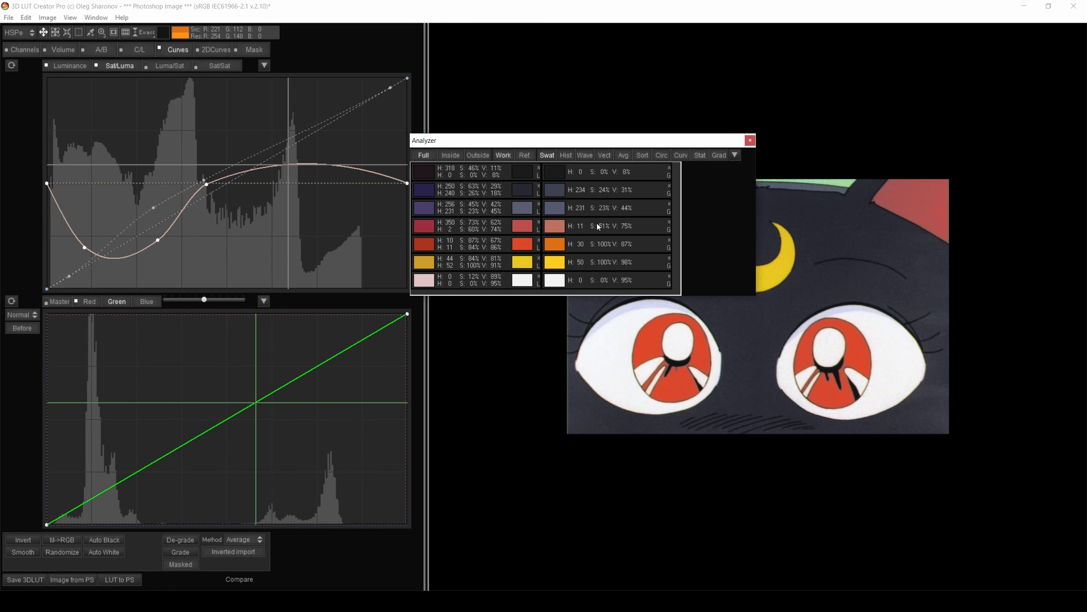
click(69, 65)
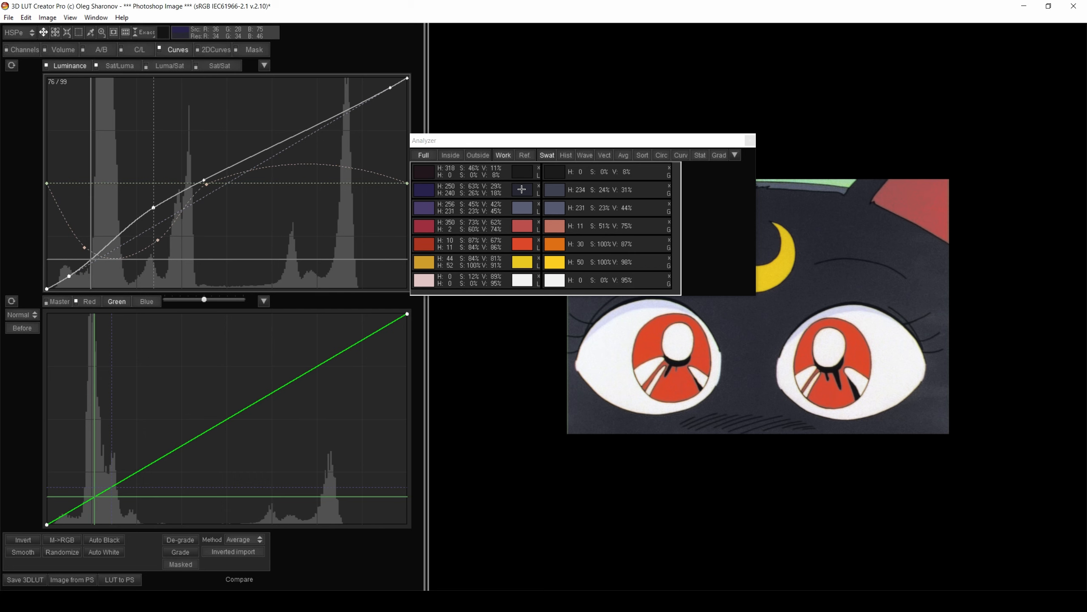
drag(521, 189, 525, 176)
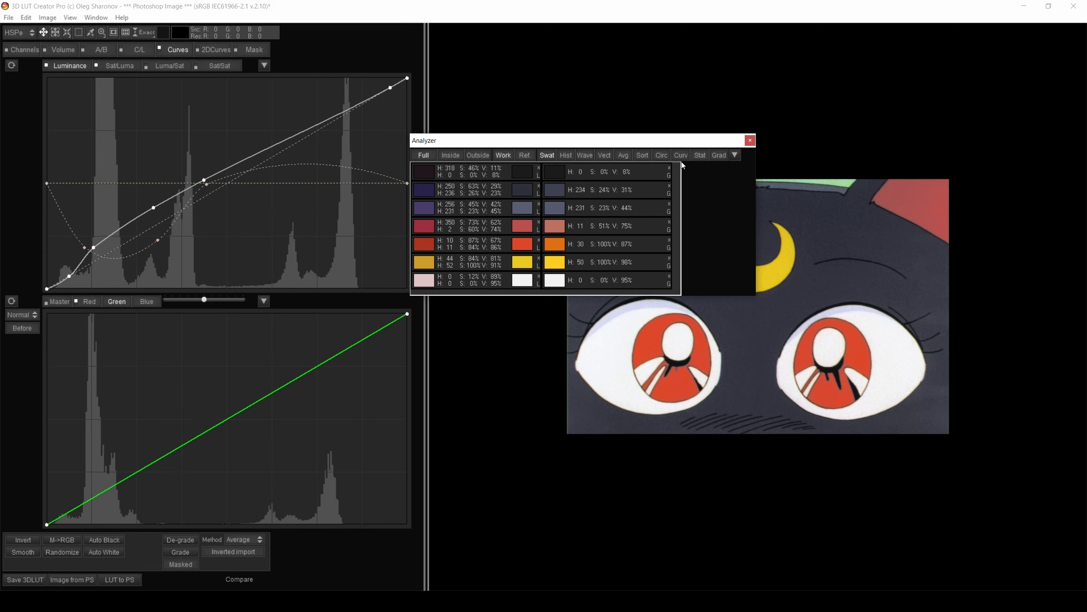
Compile the luminance and Sat/Luma corrections into a 3DLUT loaded as external LUT
drag(637, 142, 611, 105)
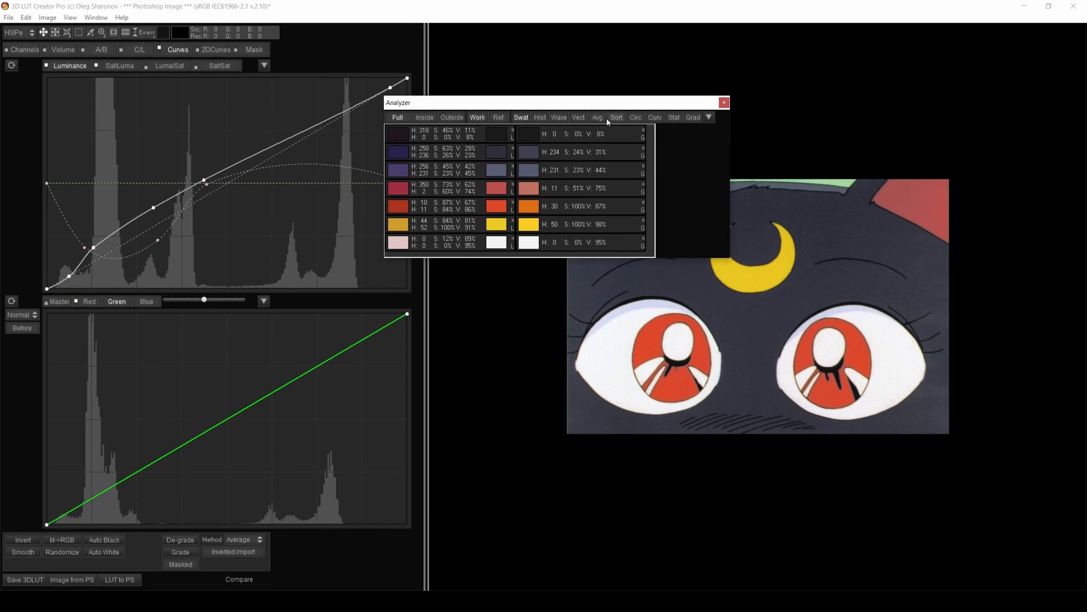
click(29, 17)
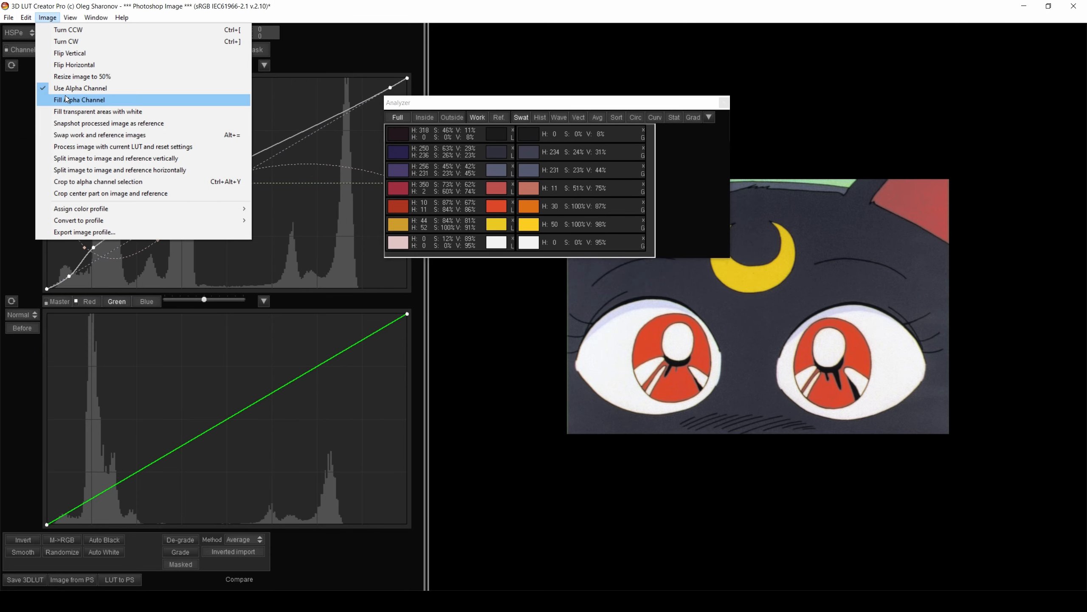
click(106, 175)
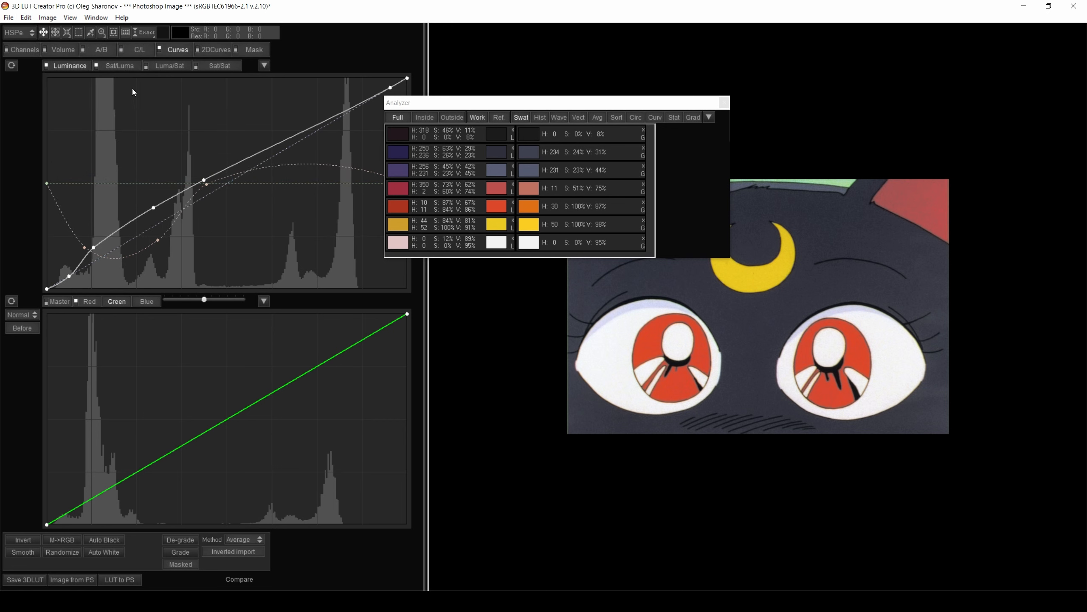
Set the A/B color grid to 32 divisions and match the dark and light fur samples exactly to their reference swatches
click(103, 48)
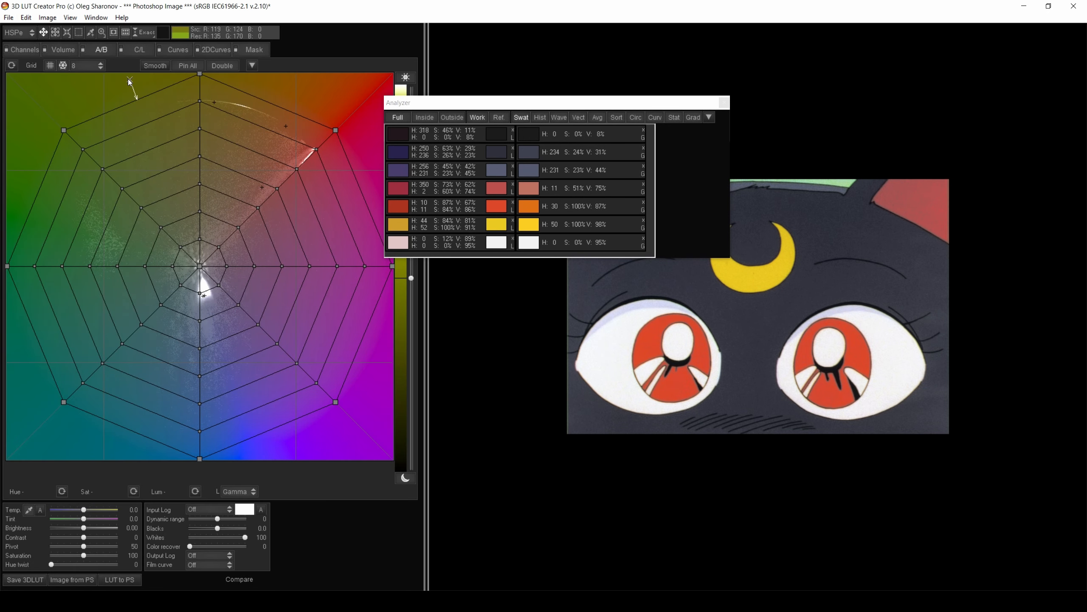
click(90, 65)
click(86, 148)
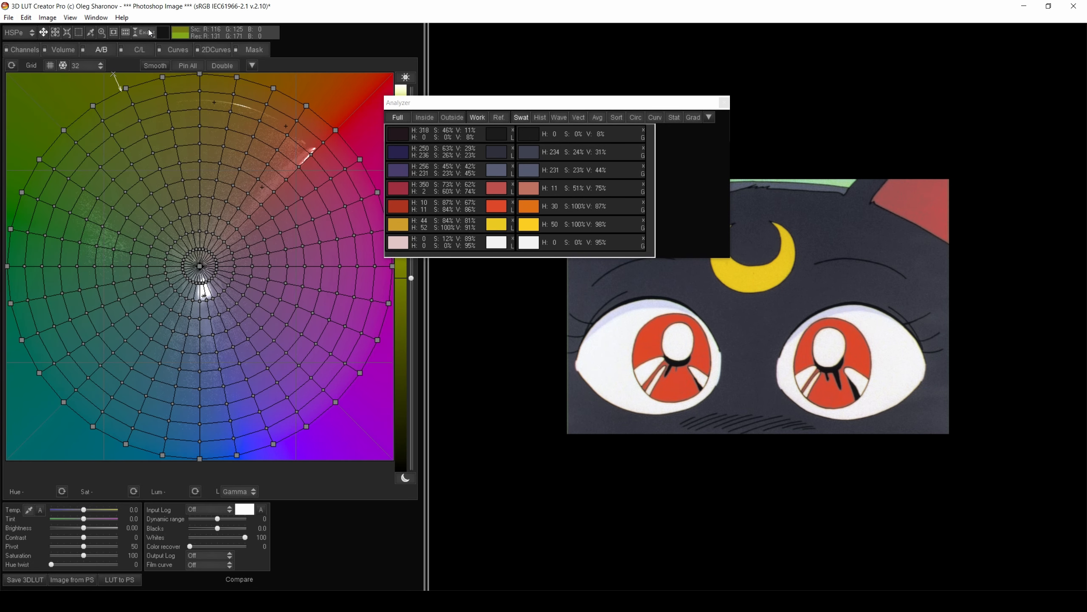
click(522, 153)
click(495, 152)
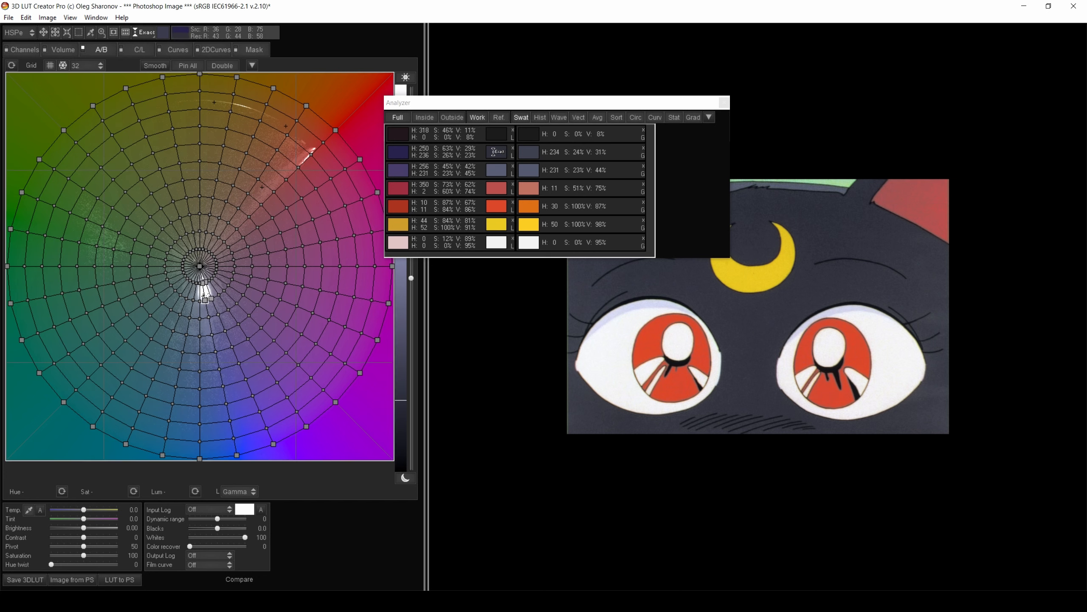
click(522, 171)
click(493, 168)
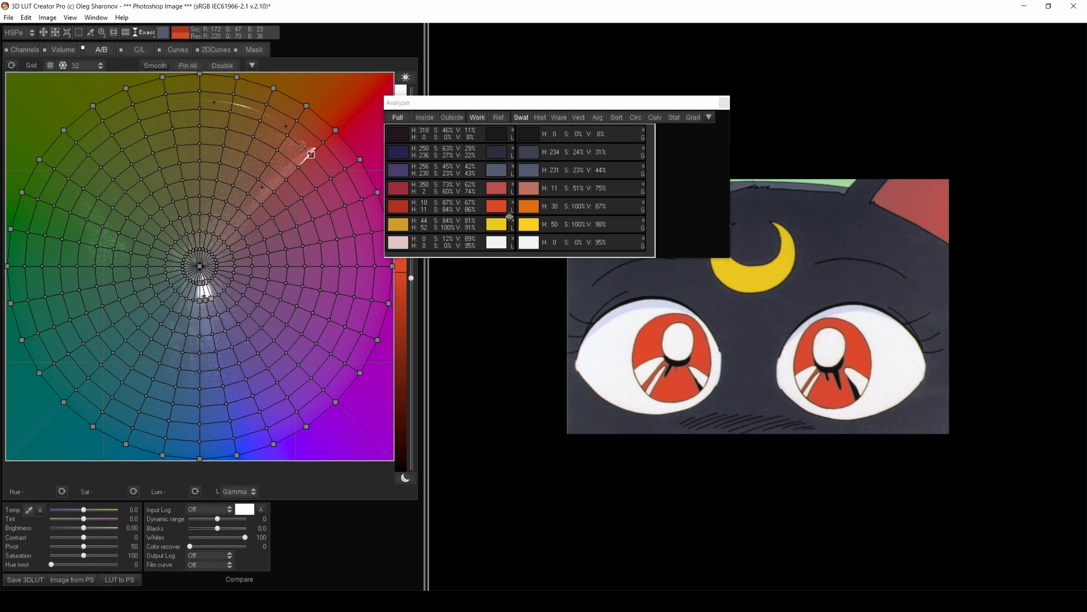
Match the dark red, bright red iris and yellow moon samples exactly to their reference swatches on the A/B grid
click(523, 188)
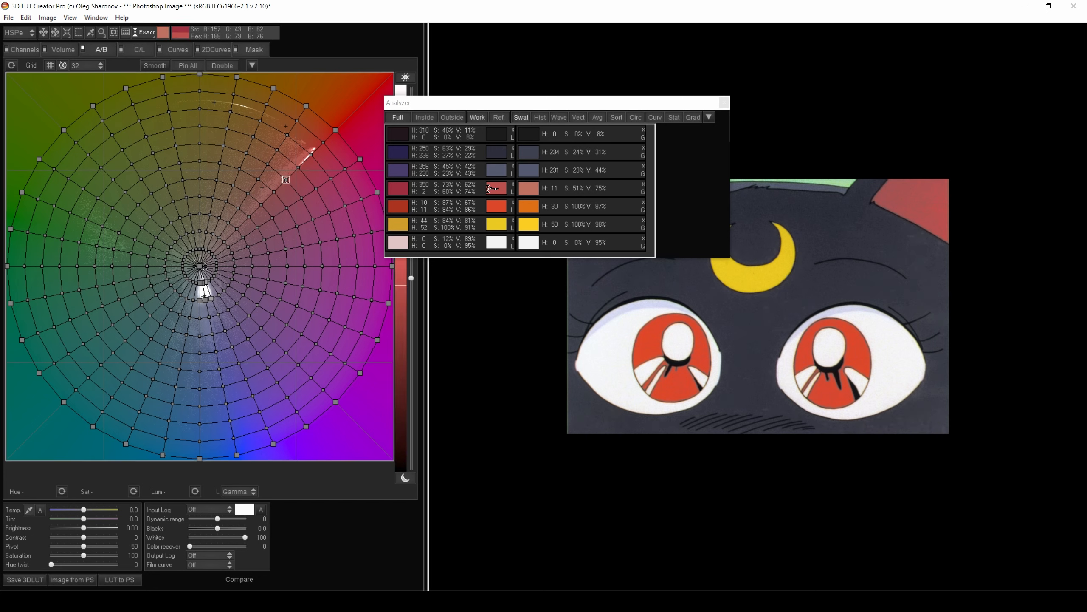
click(495, 188)
click(522, 207)
click(496, 206)
click(522, 224)
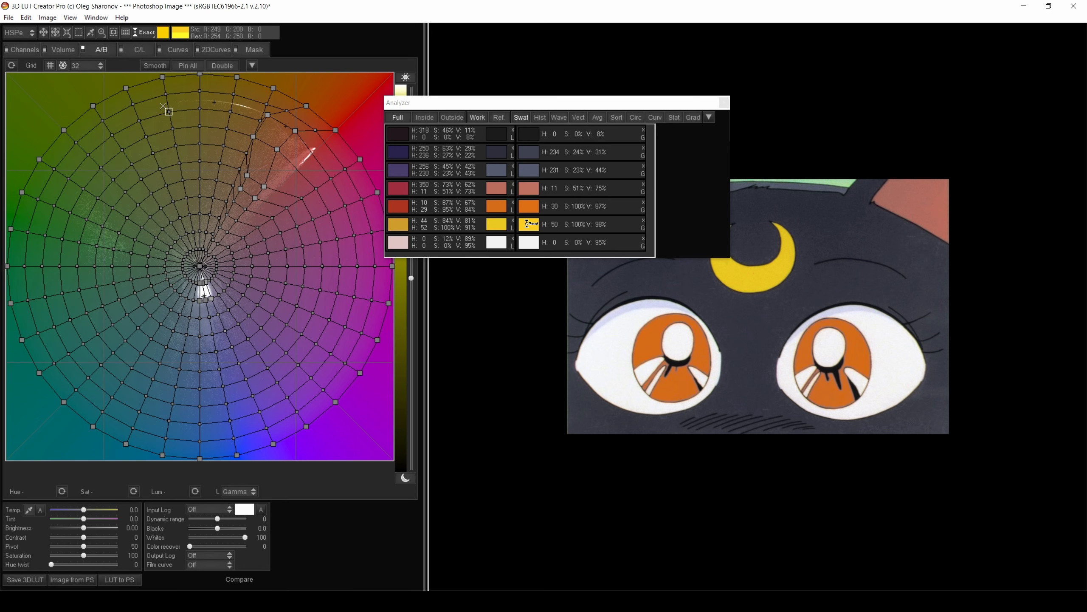
click(494, 226)
Open the color matching tool in color swatches mode with 3DLUT as the match method, moving the analyzer clear of the image
drag(626, 112, 451, 162)
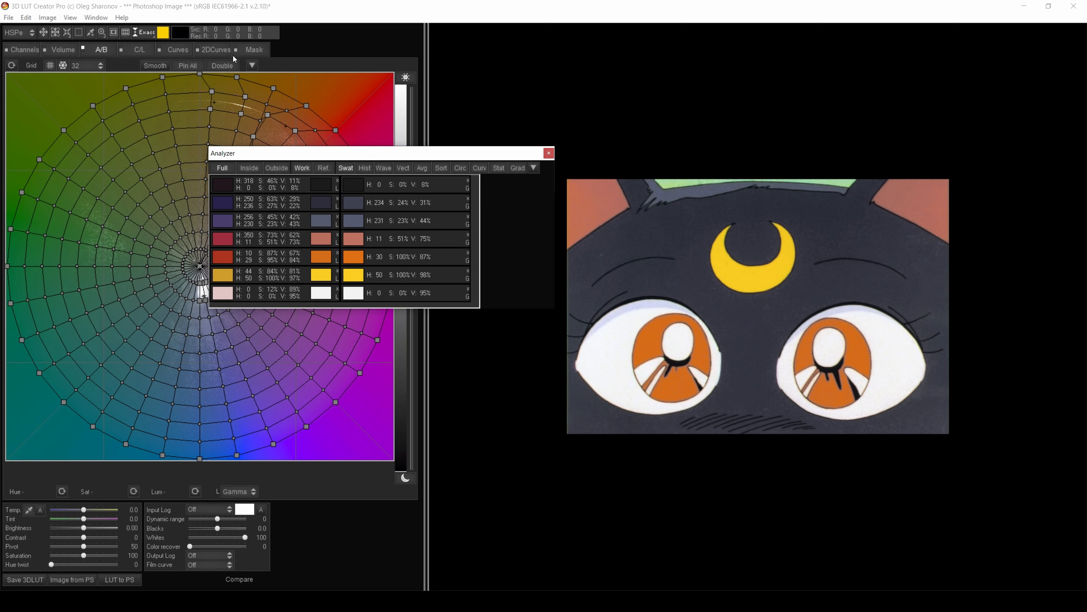
click(126, 32)
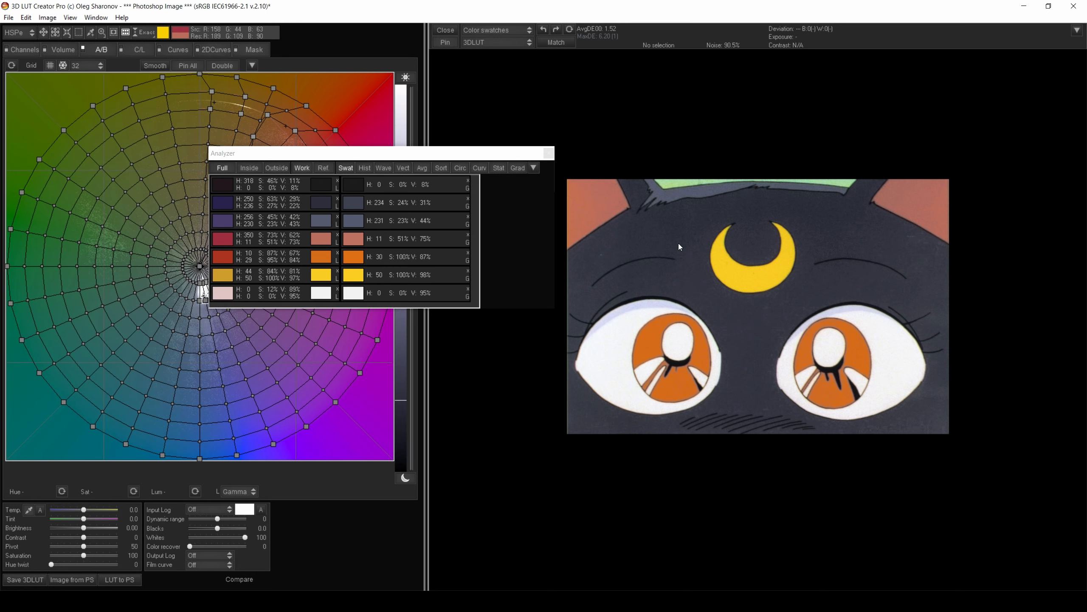
View the corrected cat close-up at 1:1, compare it with the original, and return to the full view
click(70, 17)
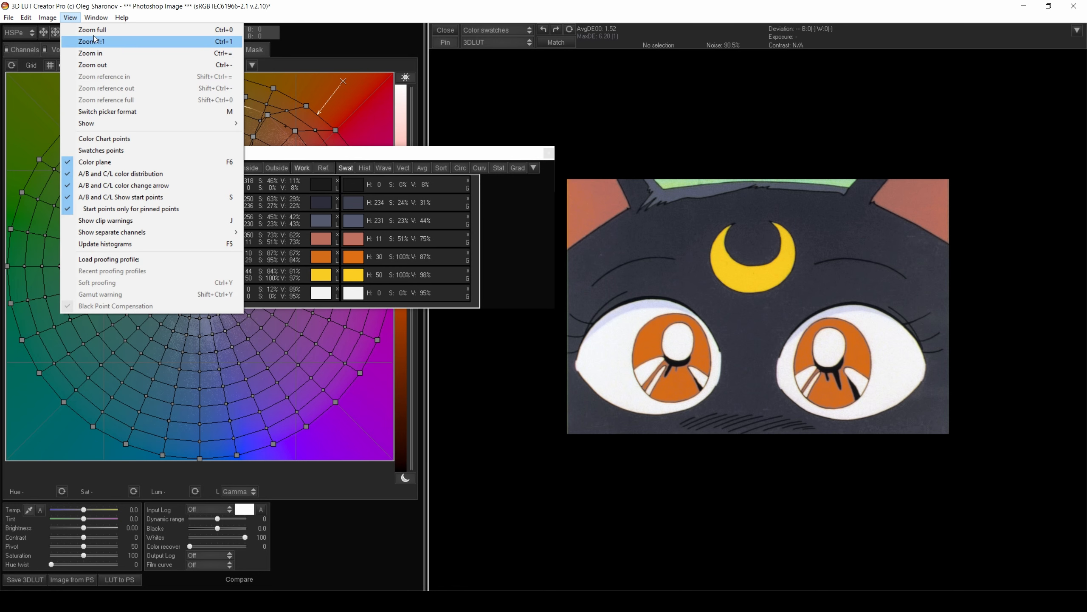
click(92, 41)
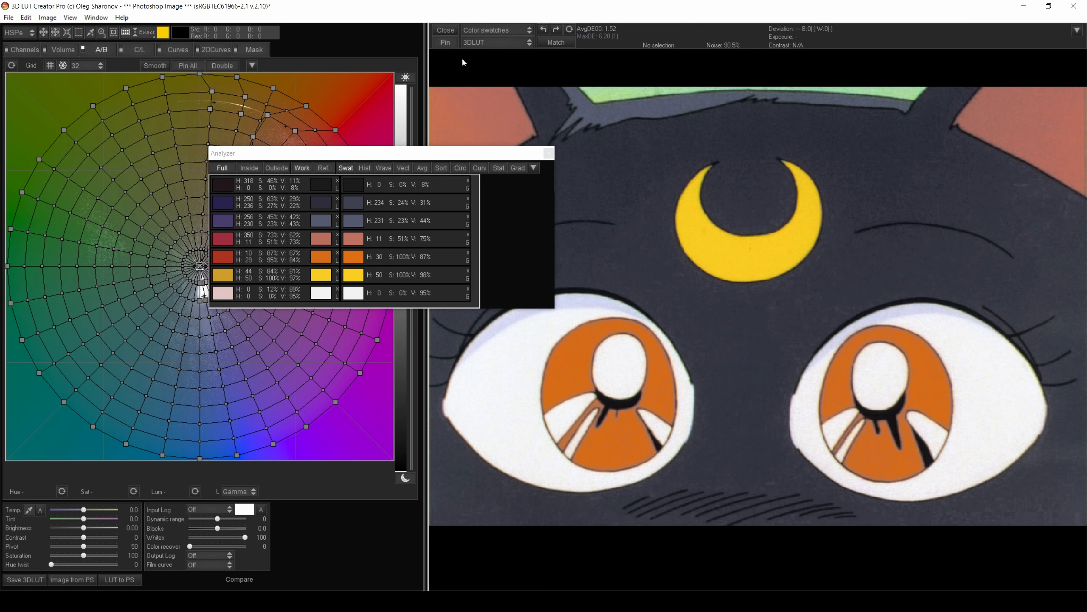
key(space)
key(space)
key(space)
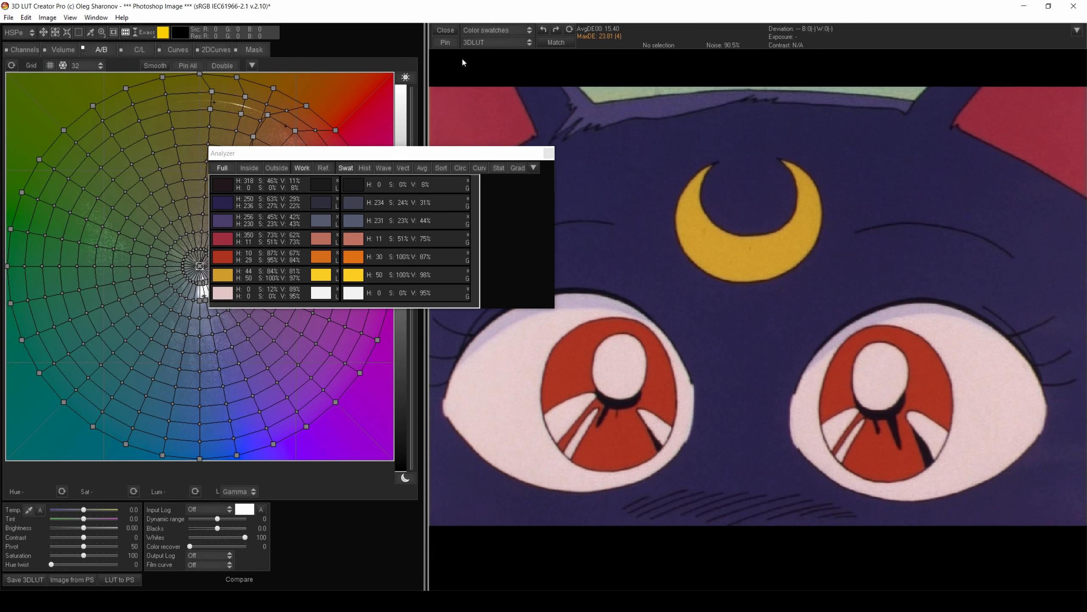
key(space)
key(space)
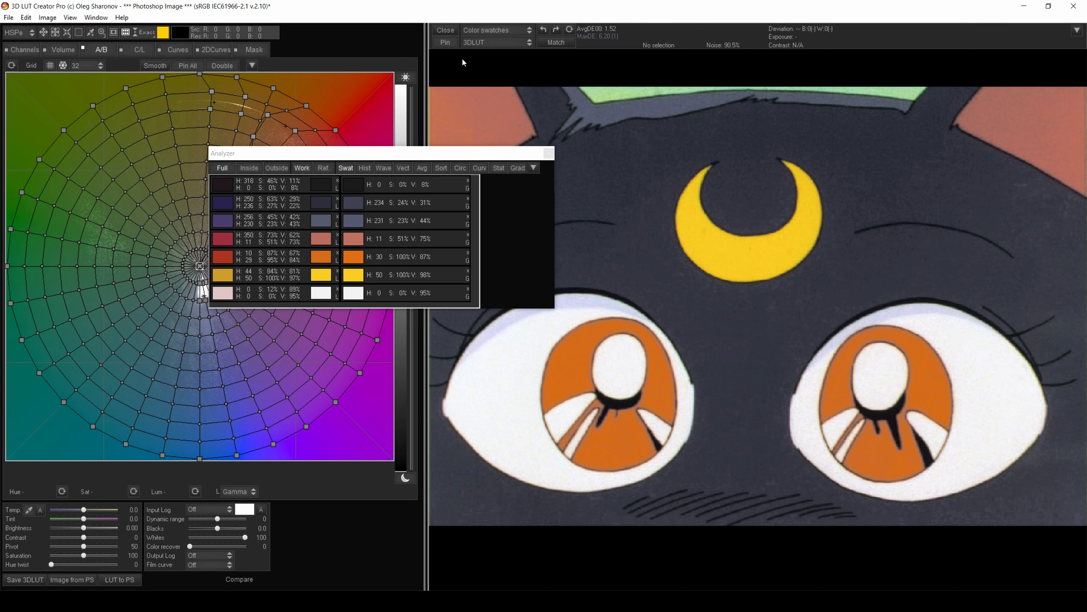
click(96, 18)
click(81, 31)
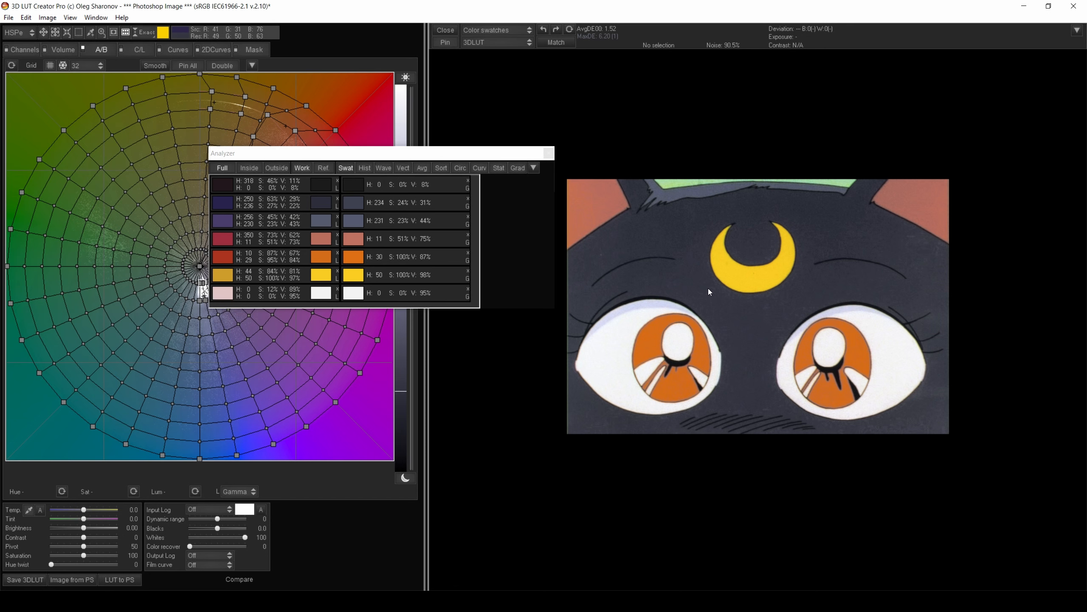
Switch the grade to the untouched Version 2
click(26, 17)
mouse_move(76, 57)
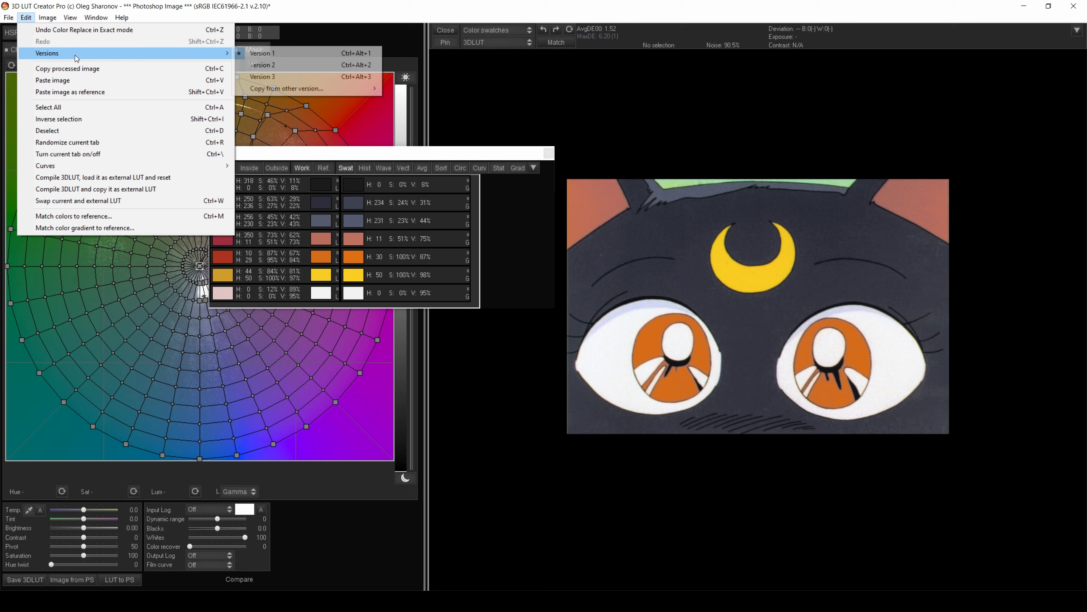
click(263, 64)
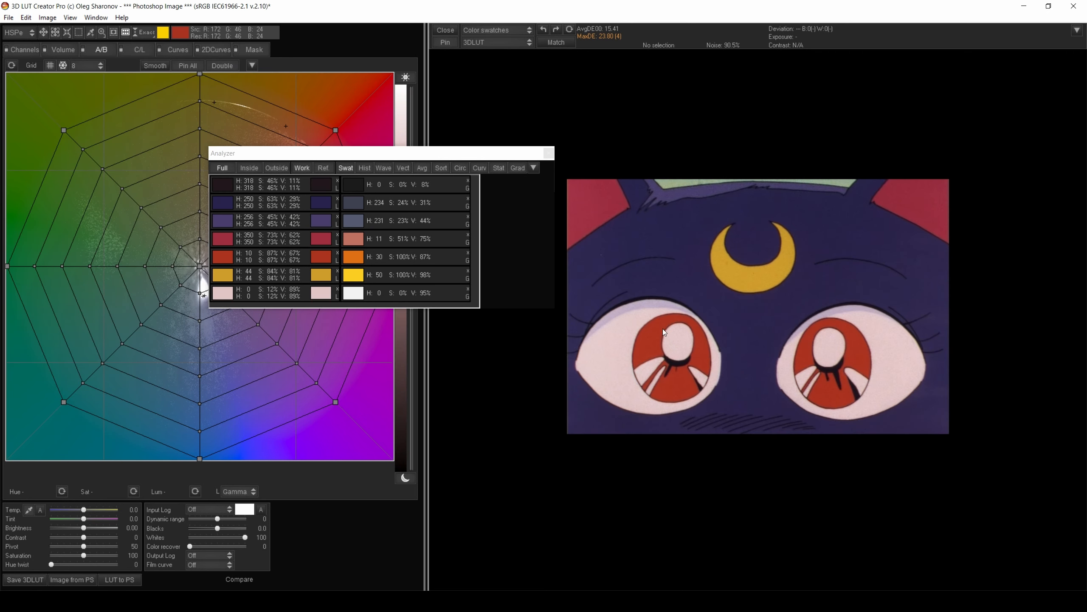
Match the black, white, dark fur and light fur samples exactly to their reference swatches on the RGB curves
click(178, 49)
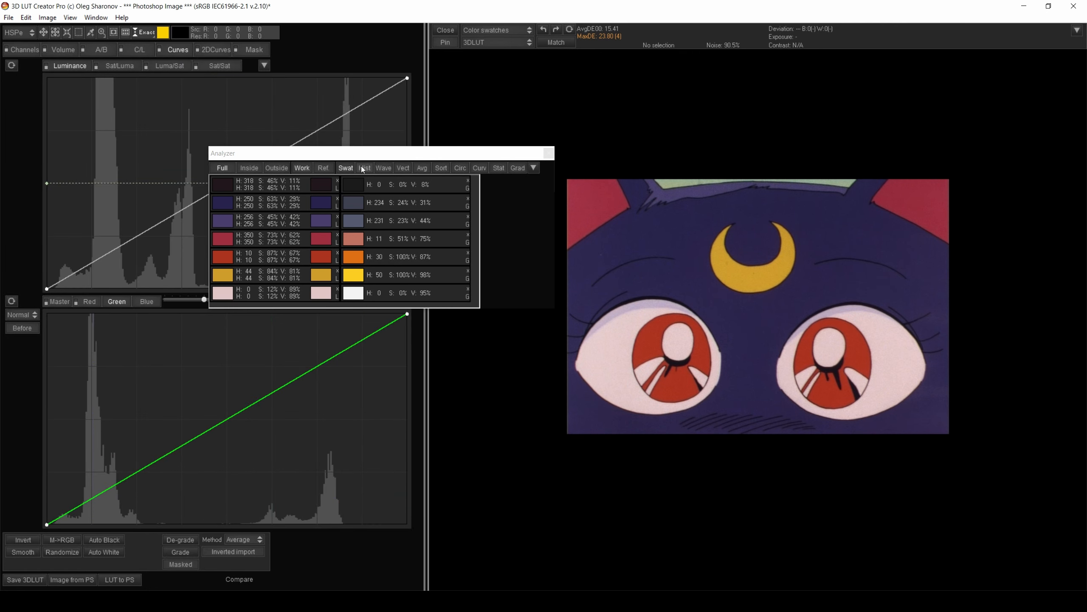
click(318, 184)
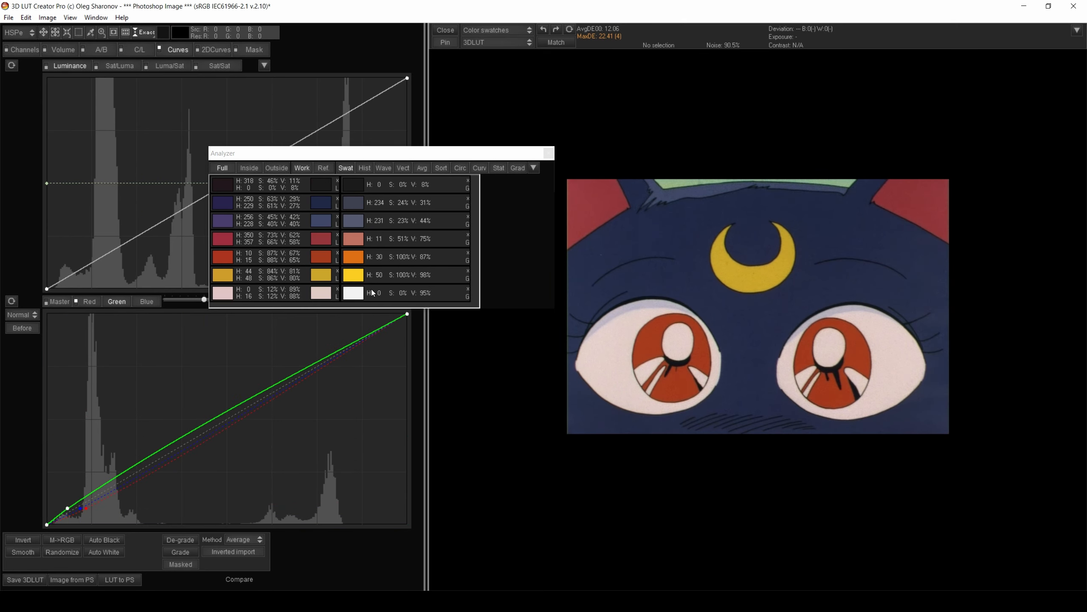
click(321, 291)
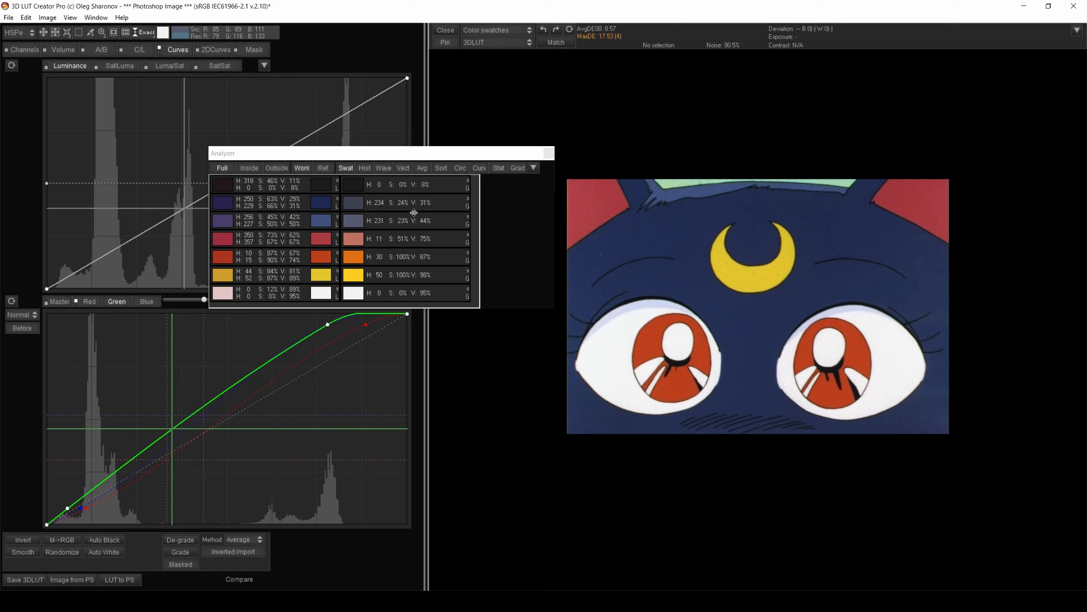
click(350, 201)
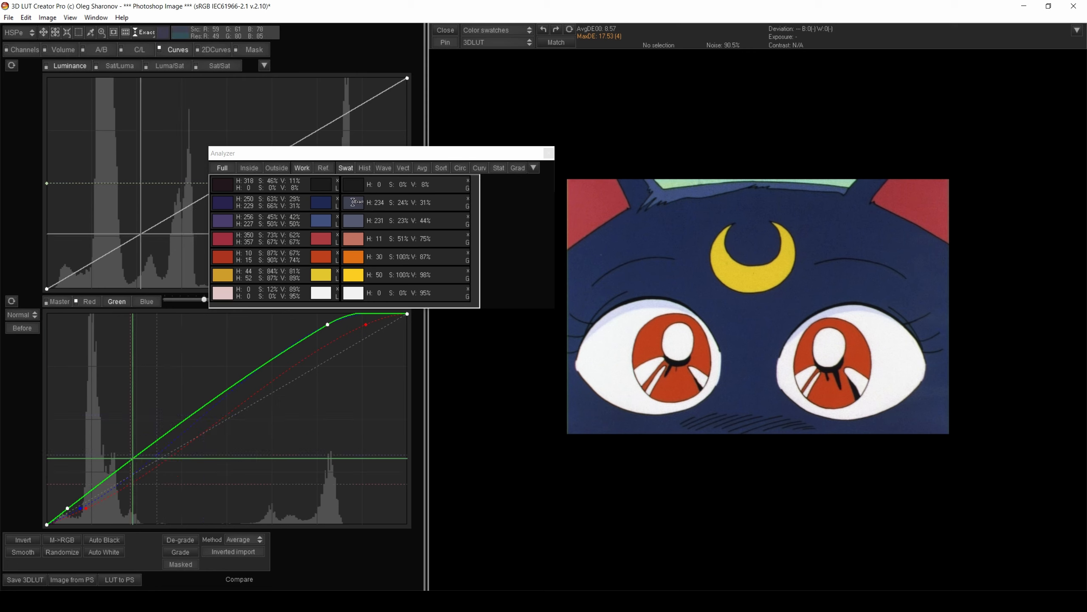
click(317, 203)
click(353, 220)
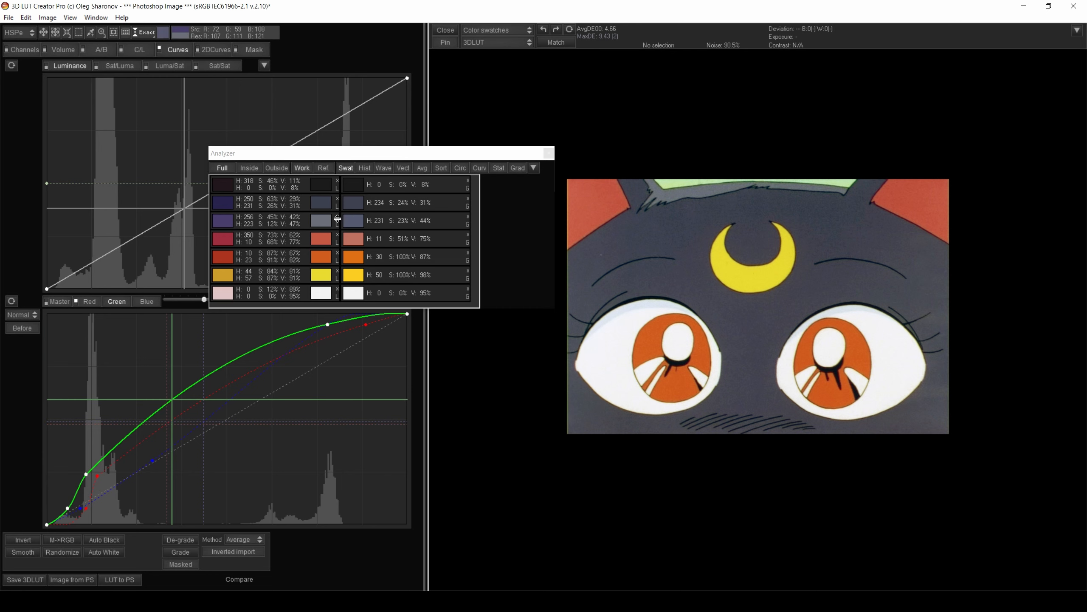
click(317, 219)
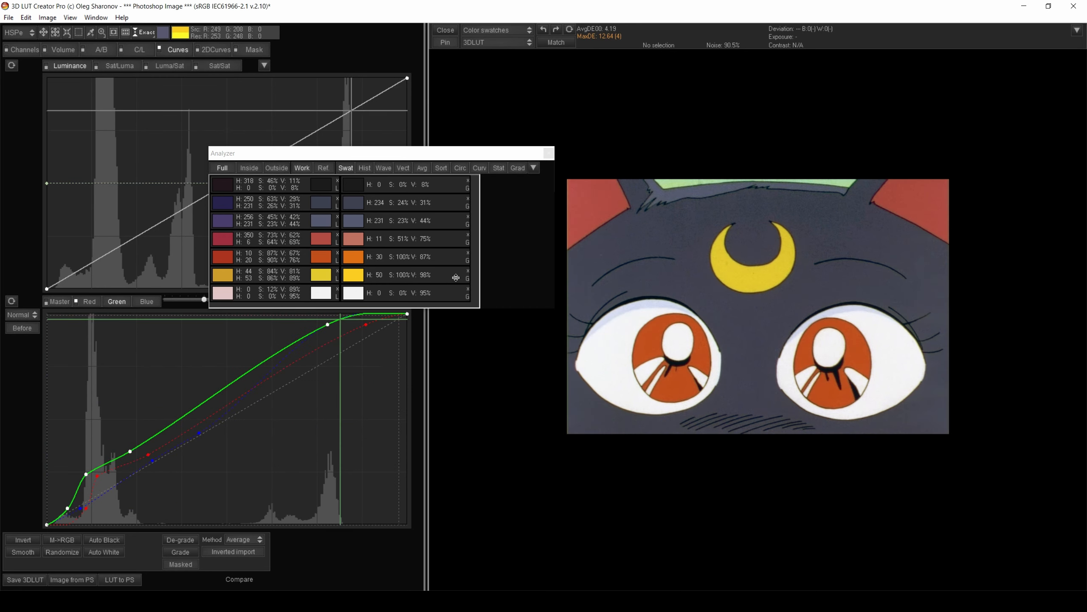
Move the analyzer off the curves and compile the RGB curve corrections into a 3DLUT loaded as external LUT with a reset
drag(394, 153, 446, 160)
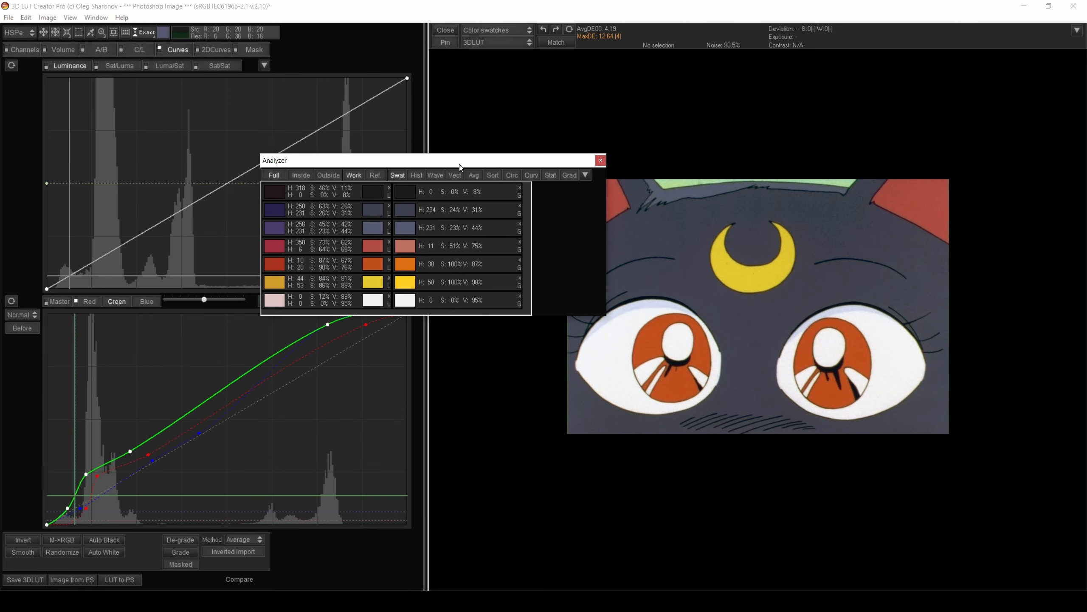
mouse_move(460, 166)
mouse_down()
mouse_move(487, 169)
mouse_move(501, 156)
mouse_move(473, 153)
mouse_up()
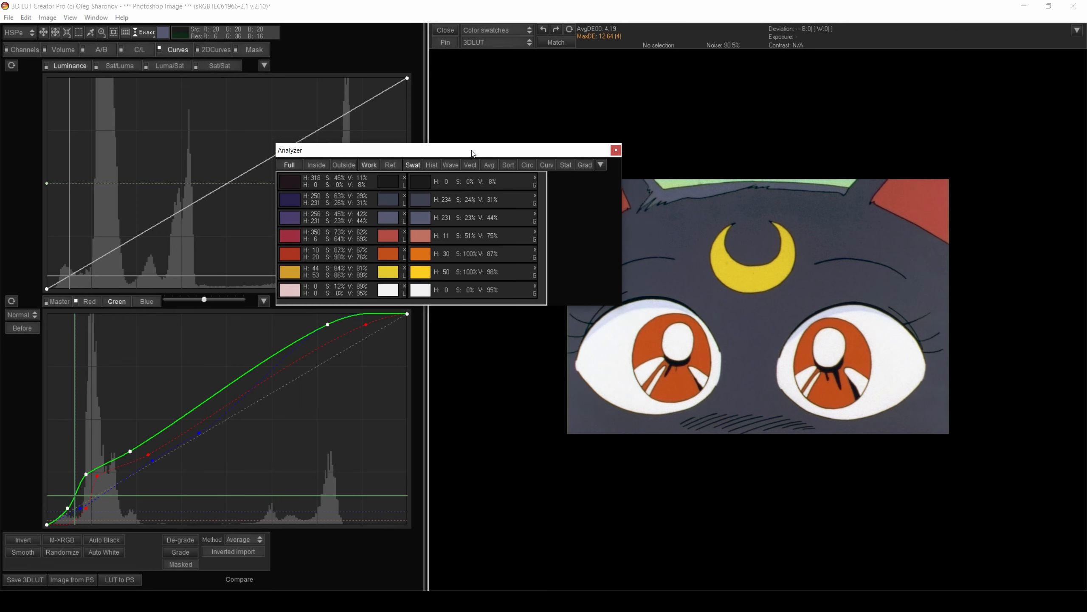
click(25, 17)
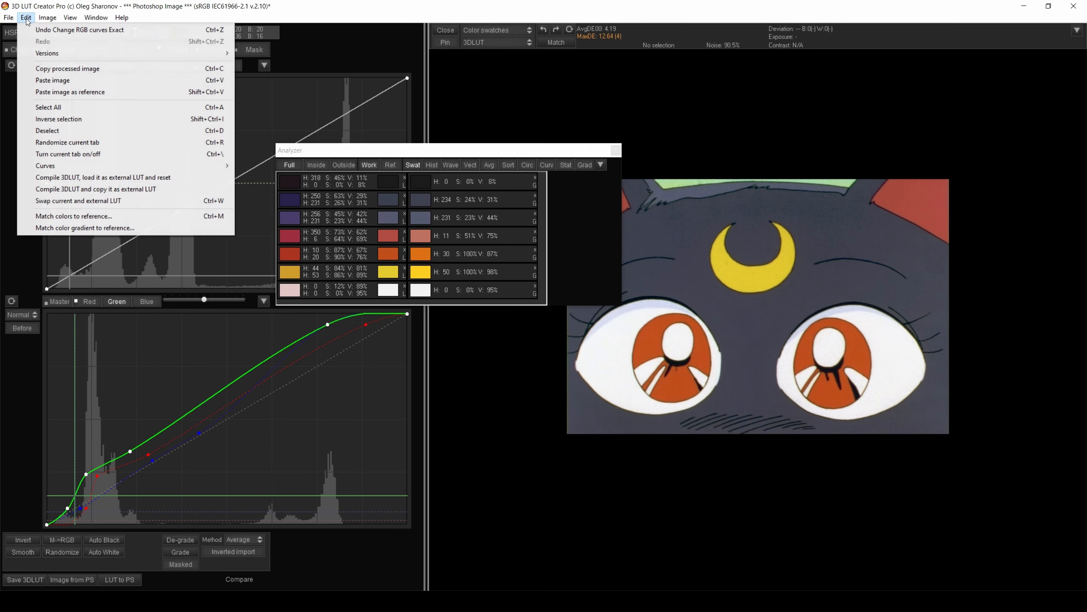
click(128, 177)
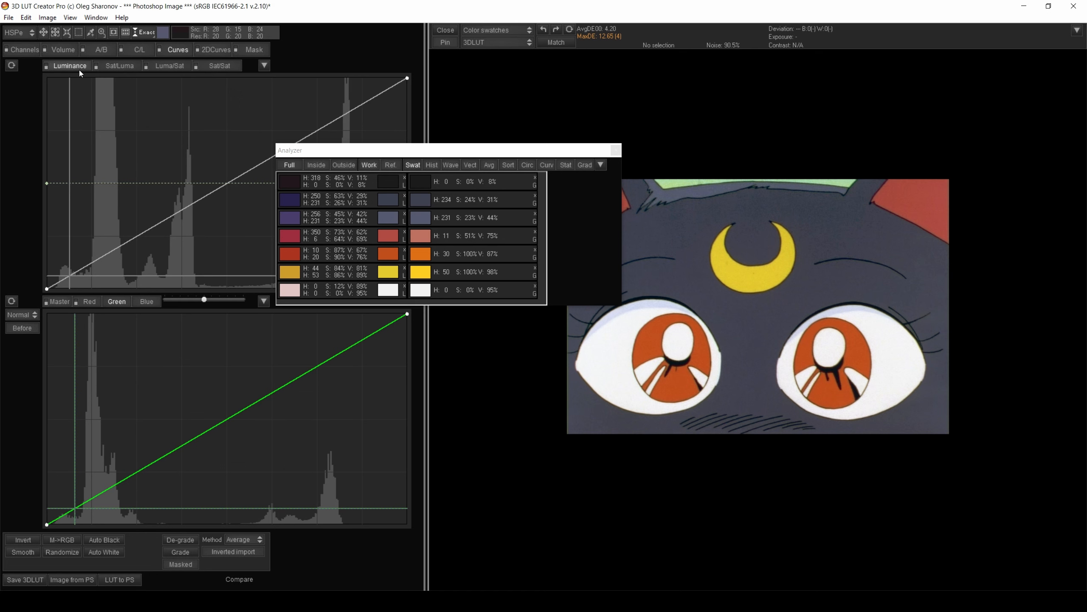
Set the A/B grid to 32 divisions and match the ear red, iris and yellow moon samples exactly to their reference swatches
click(103, 49)
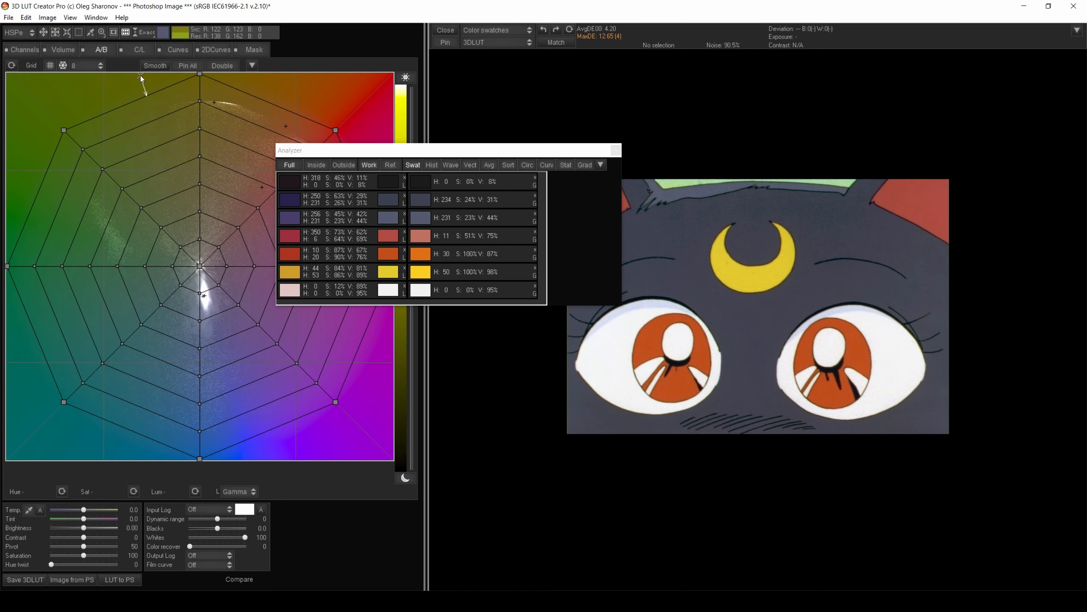
click(87, 65)
click(87, 146)
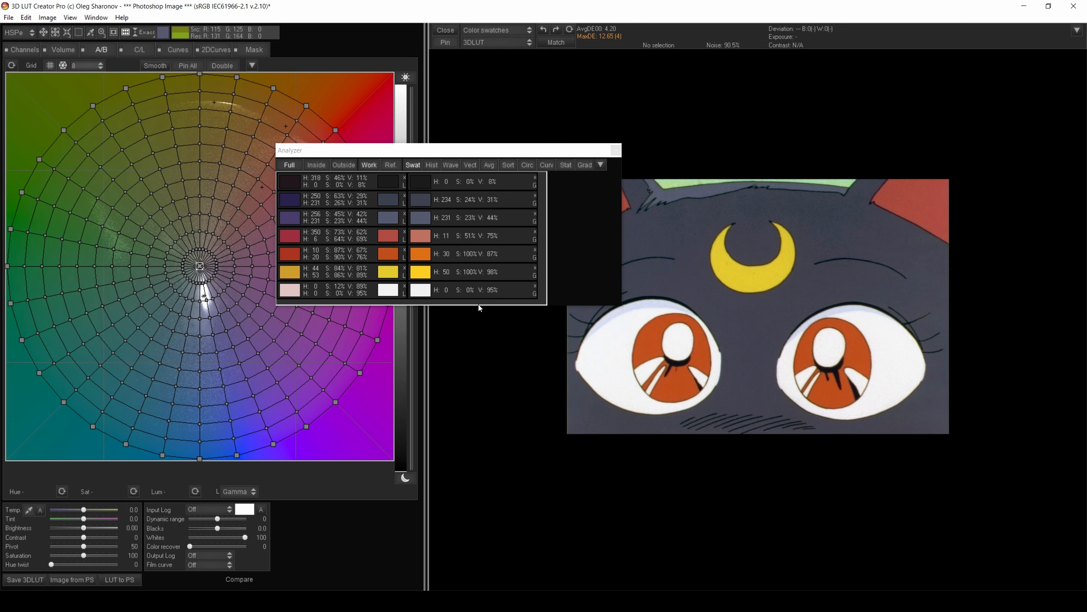
click(149, 37)
ctrl+click(419, 236)
click(390, 234)
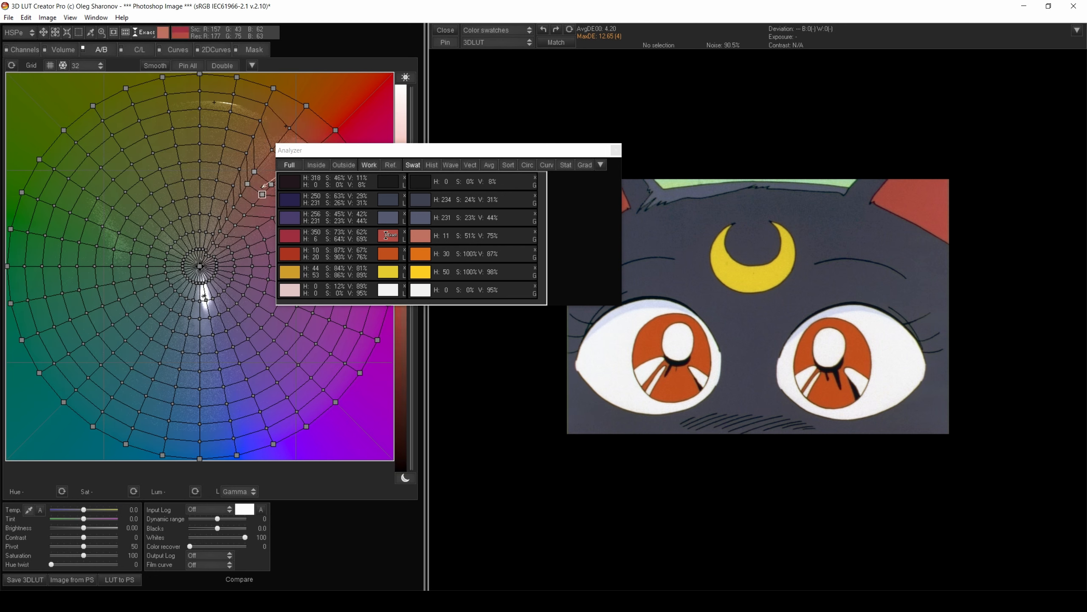
ctrl+click(426, 255)
click(391, 255)
ctrl+click(421, 271)
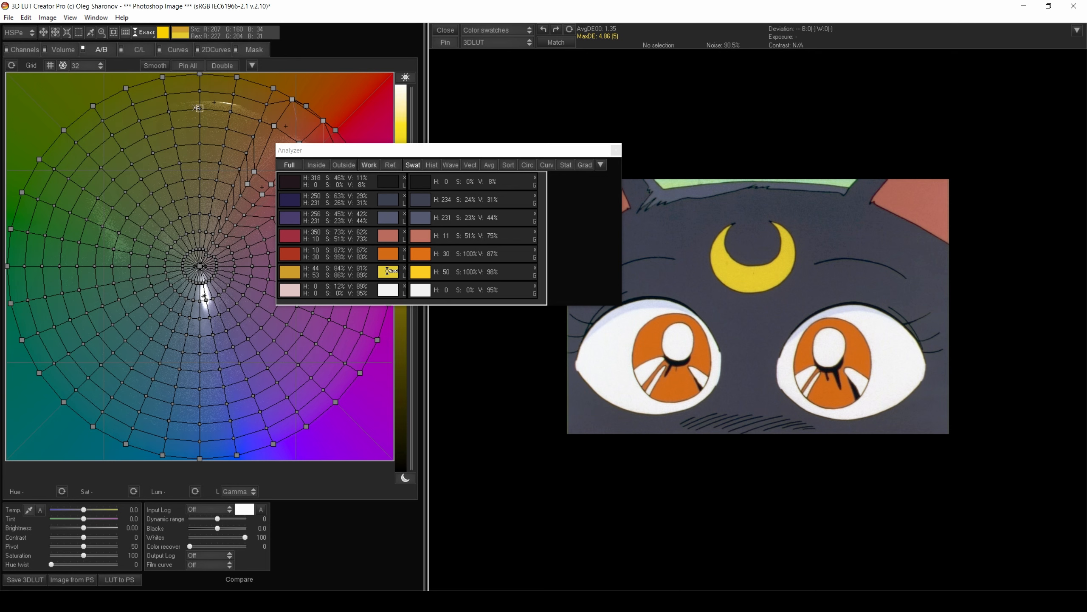
click(387, 270)
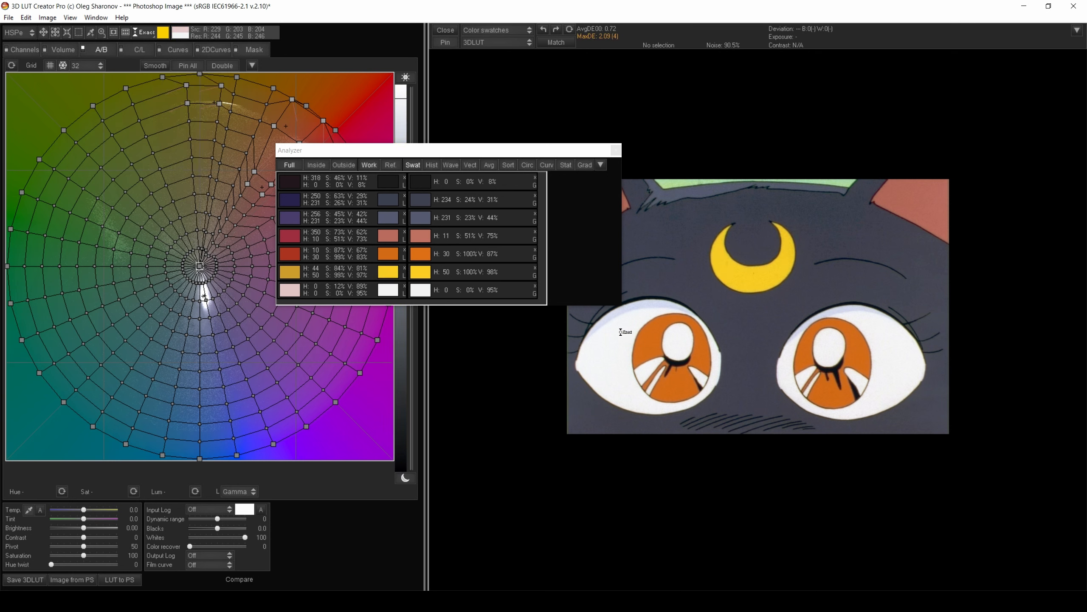
Move the analyzer clear of the image and compare the Version 2 correction with the original frame
drag(478, 155, 385, 281)
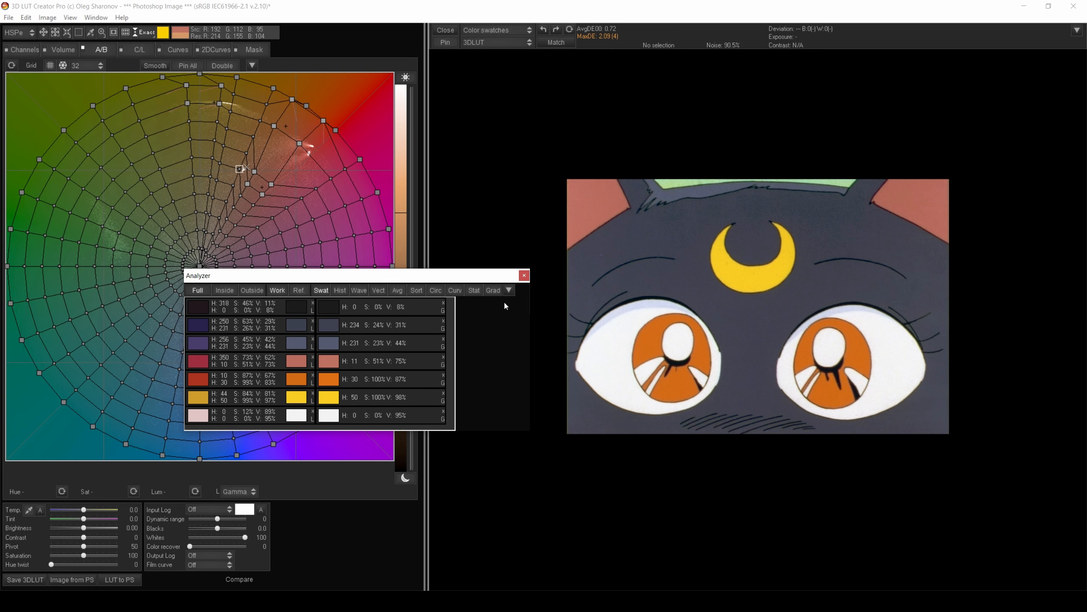
drag(424, 276, 415, 186)
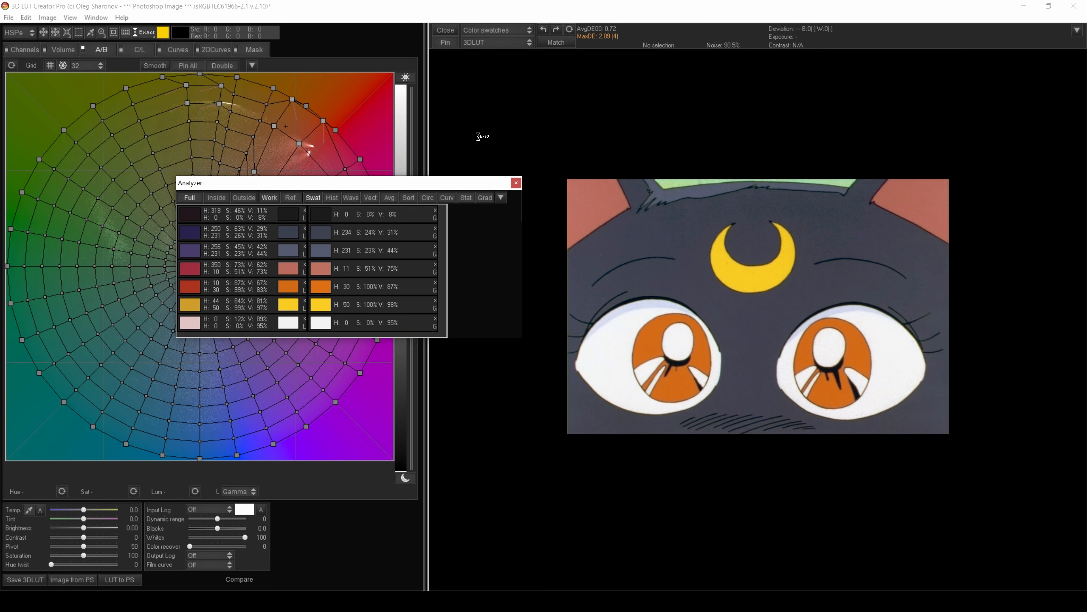
key(space)
key(space)
key(space)
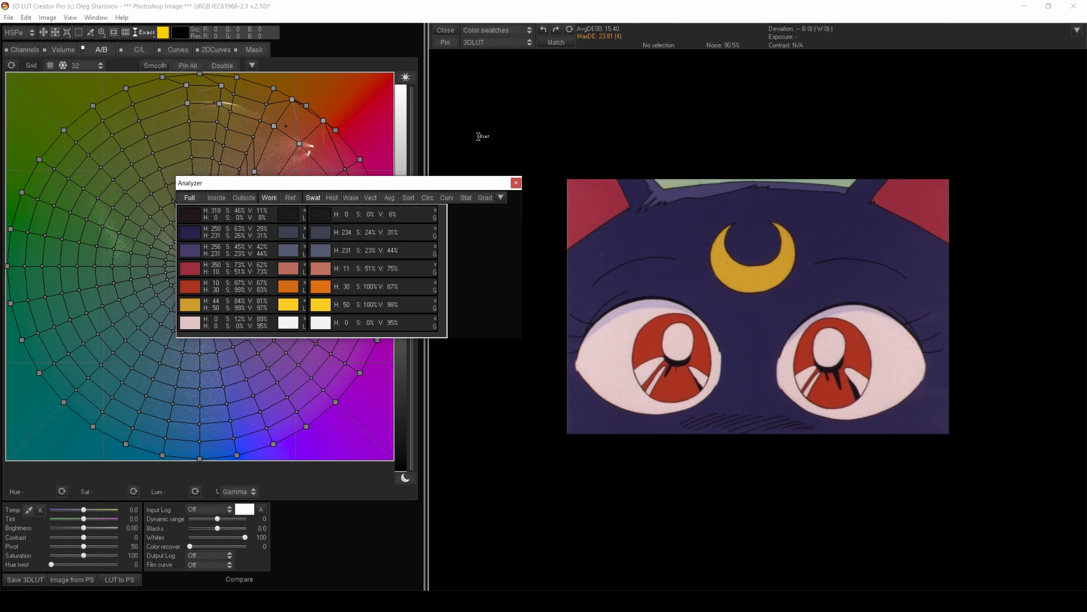
key(space)
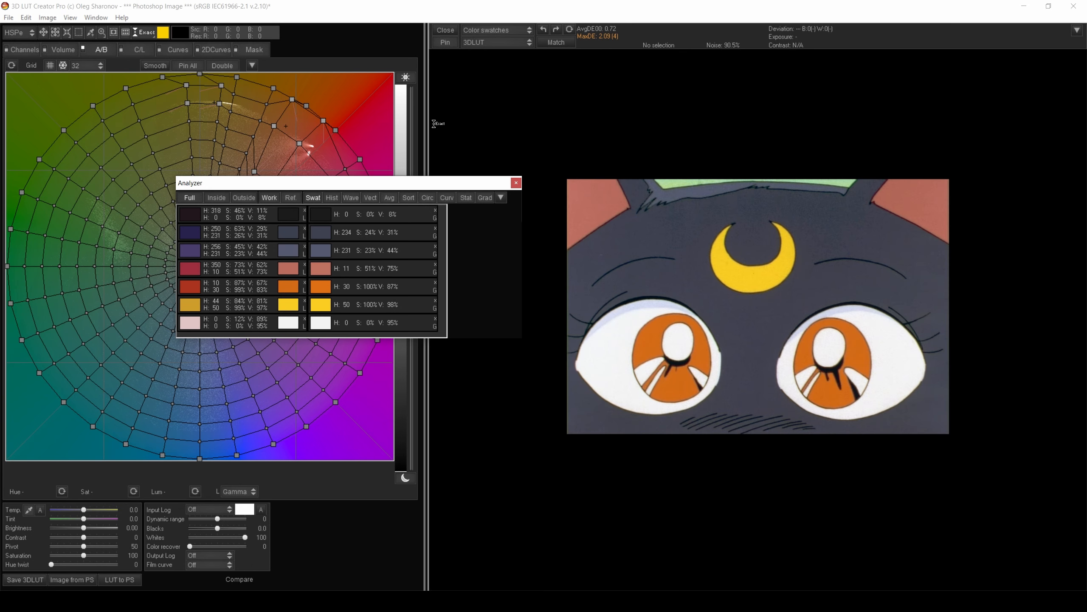
Alternate between Version 1 and Version 2 to compare the two corrections, ending on Version 2
click(27, 17)
mouse_move(58, 57)
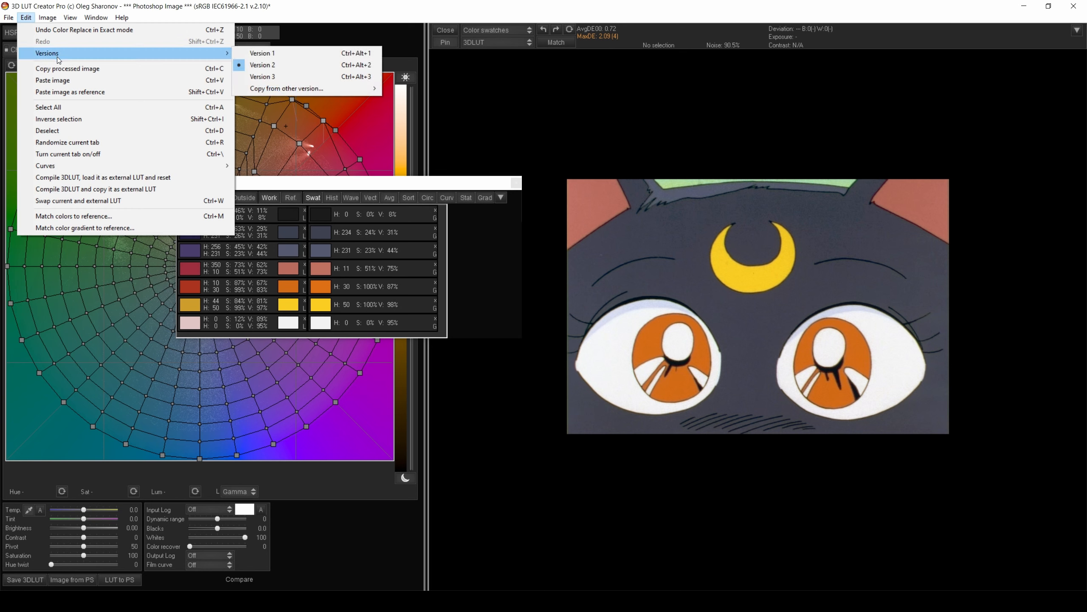
click(298, 7)
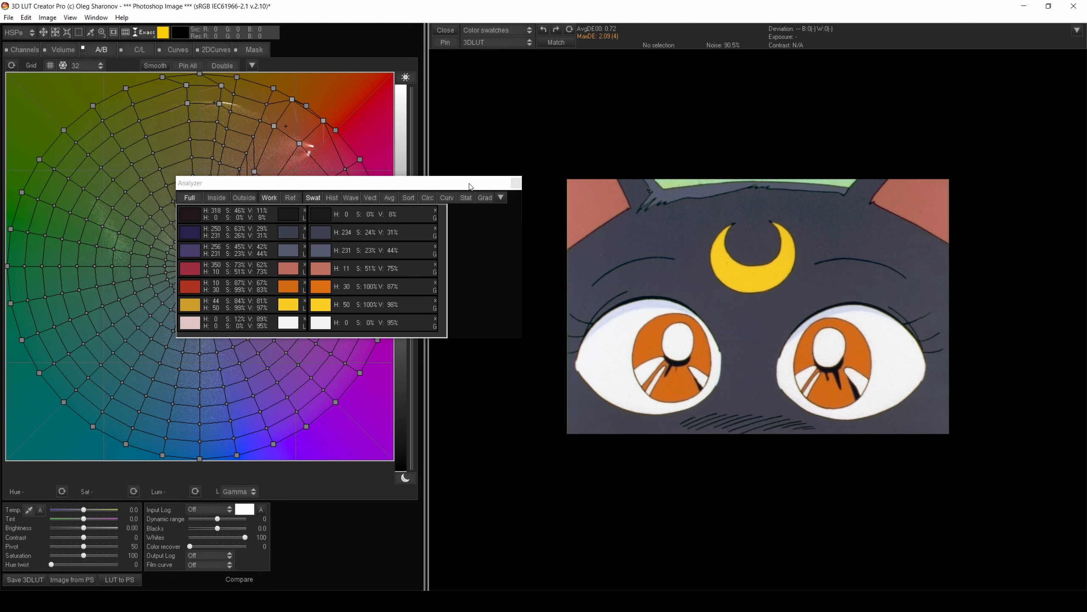
key(ctrl+z)
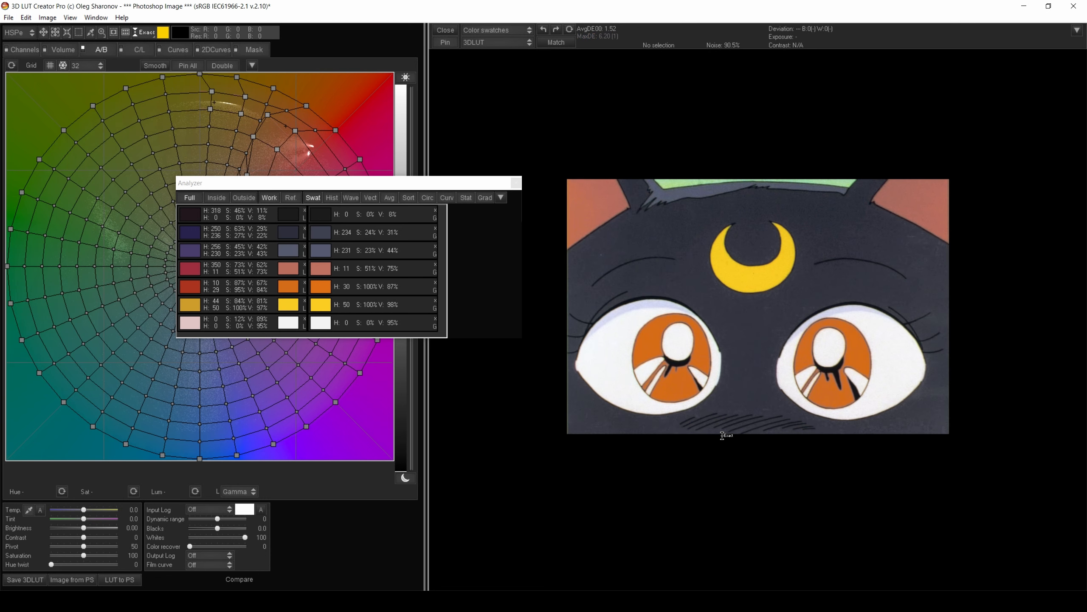
key(alt)
key(alt)
key(ctrl+y)
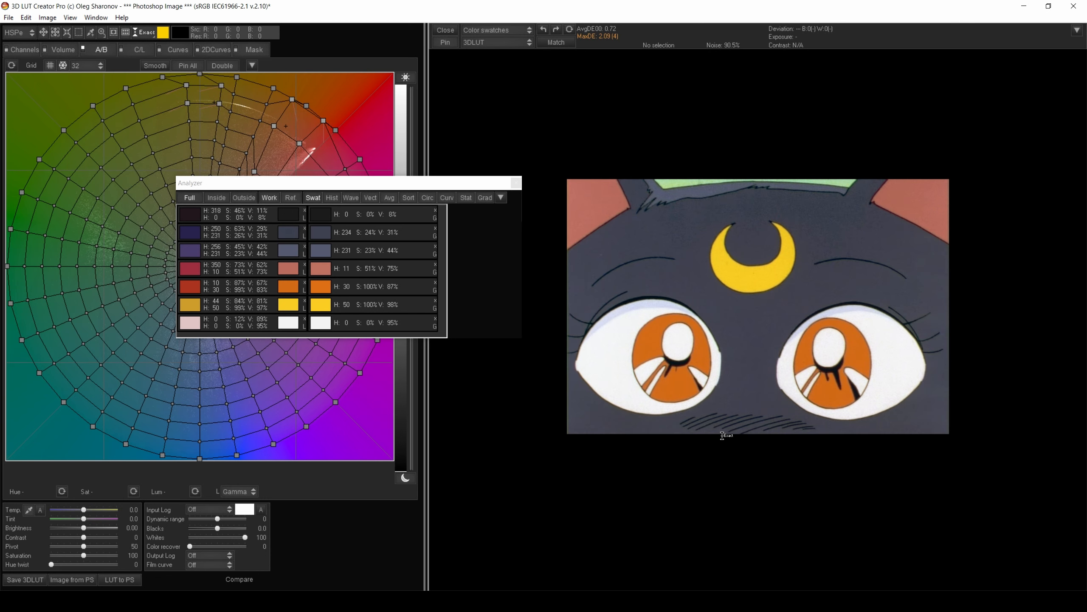
key(ctrl+z)
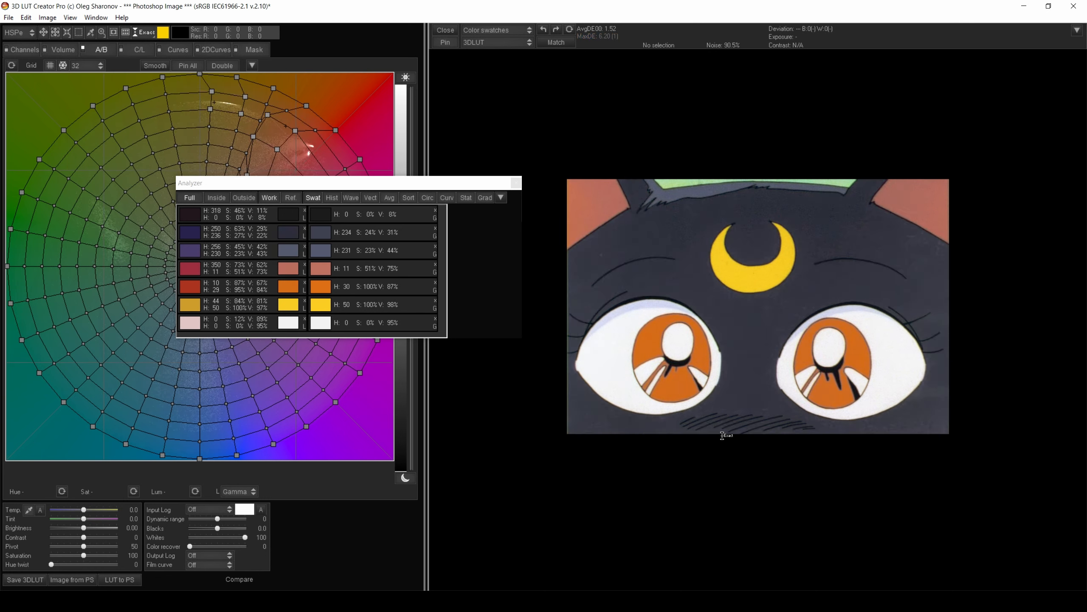
key(ctrl+y)
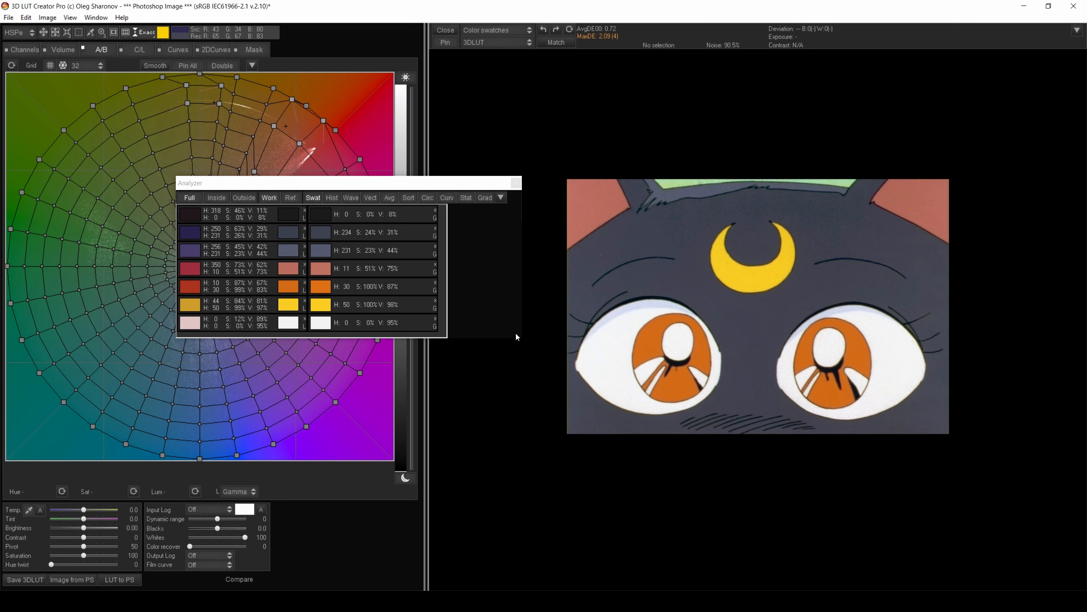
Switch to the 3D LUT Creator window with the blonde schoolgirl frame and display its reference model sheet
mouse_move(302, 604)
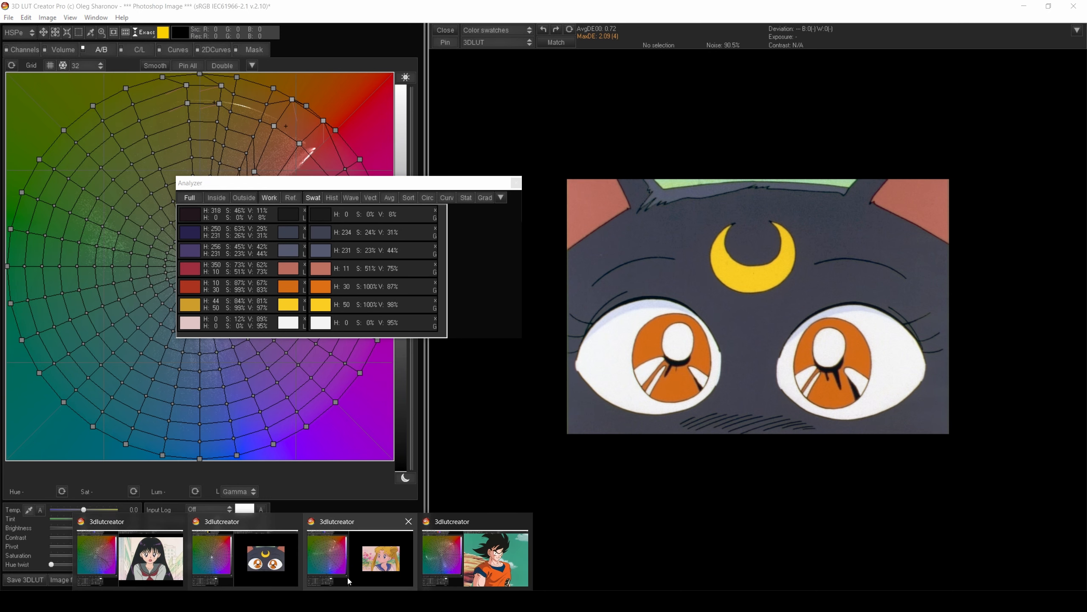
click(372, 563)
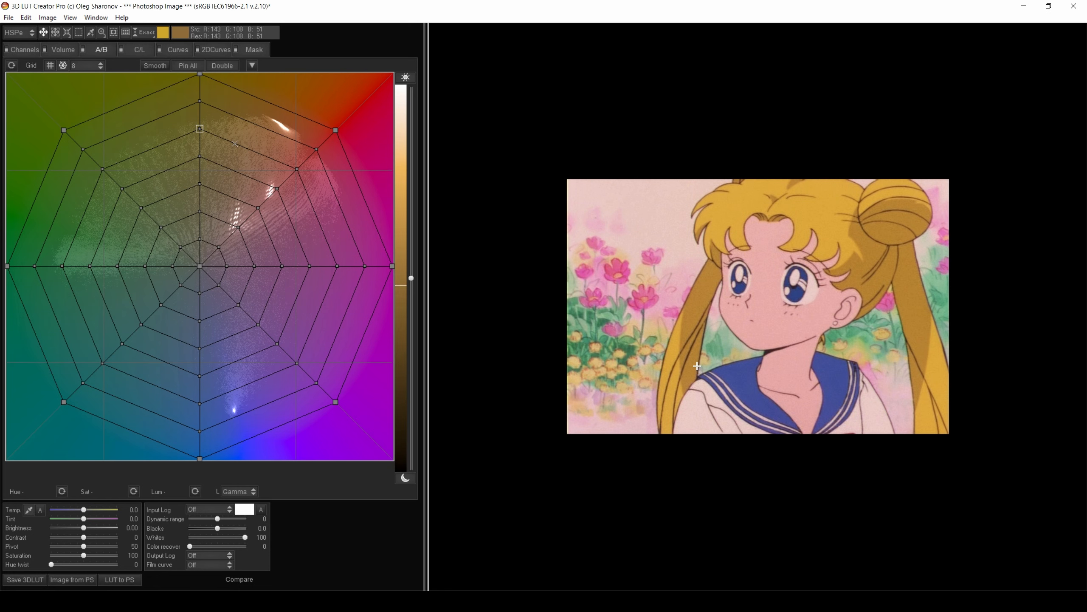
key(r)
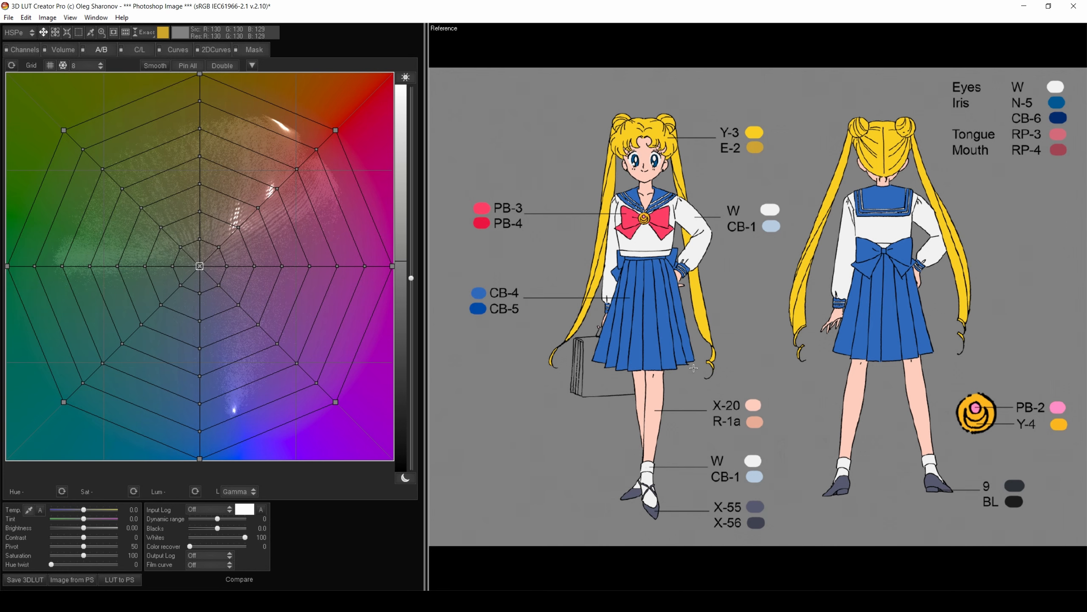
Sample the blouse white in the frame, plus the white W and black BL swatches on the model sheet
key(r)
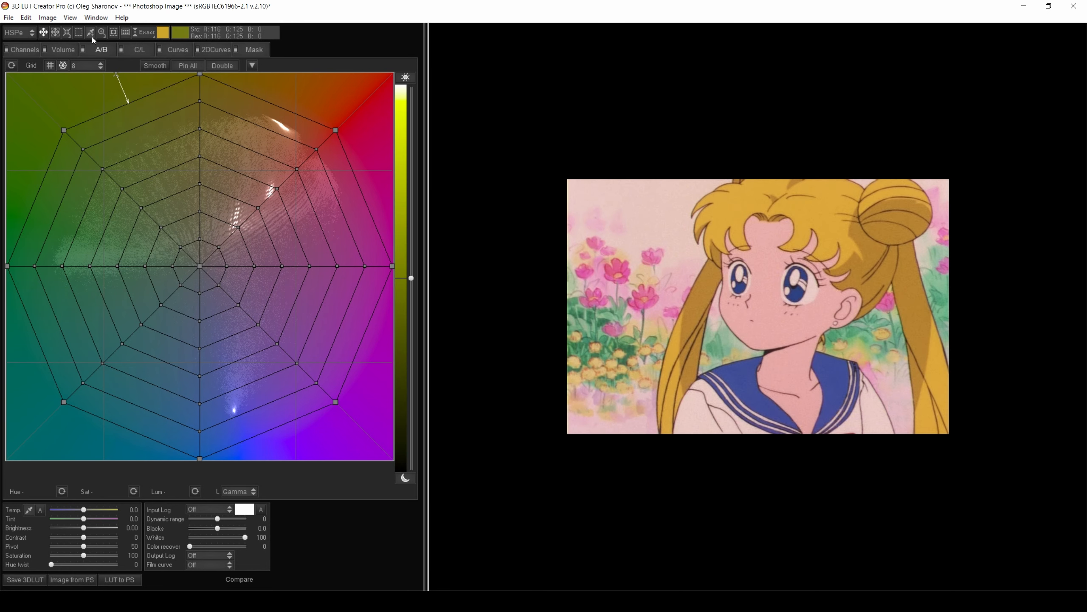
click(698, 405)
key(r)
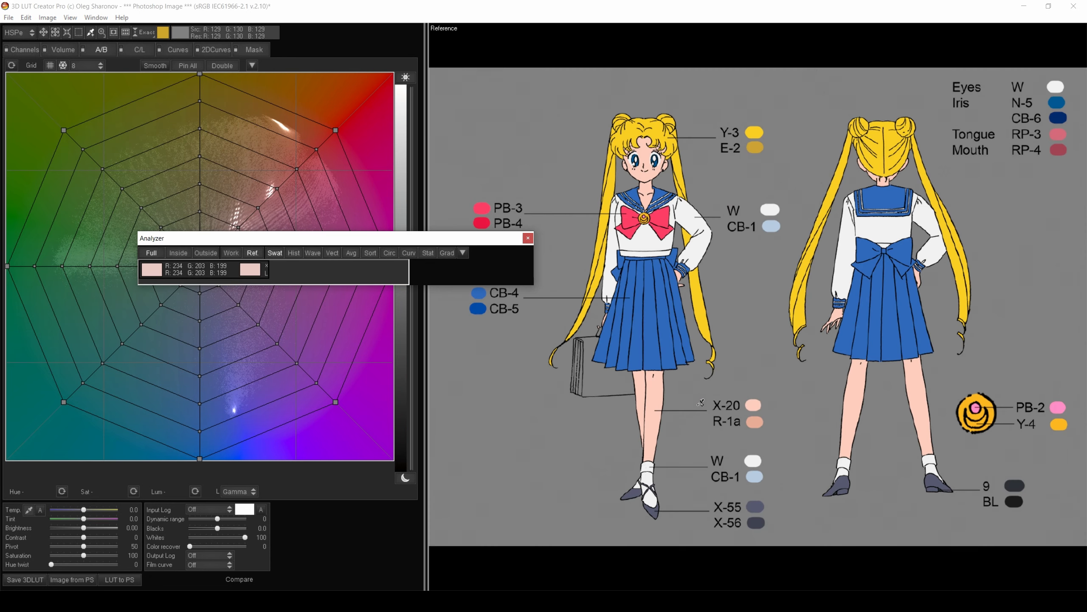
click(777, 209)
click(1015, 485)
key(w)
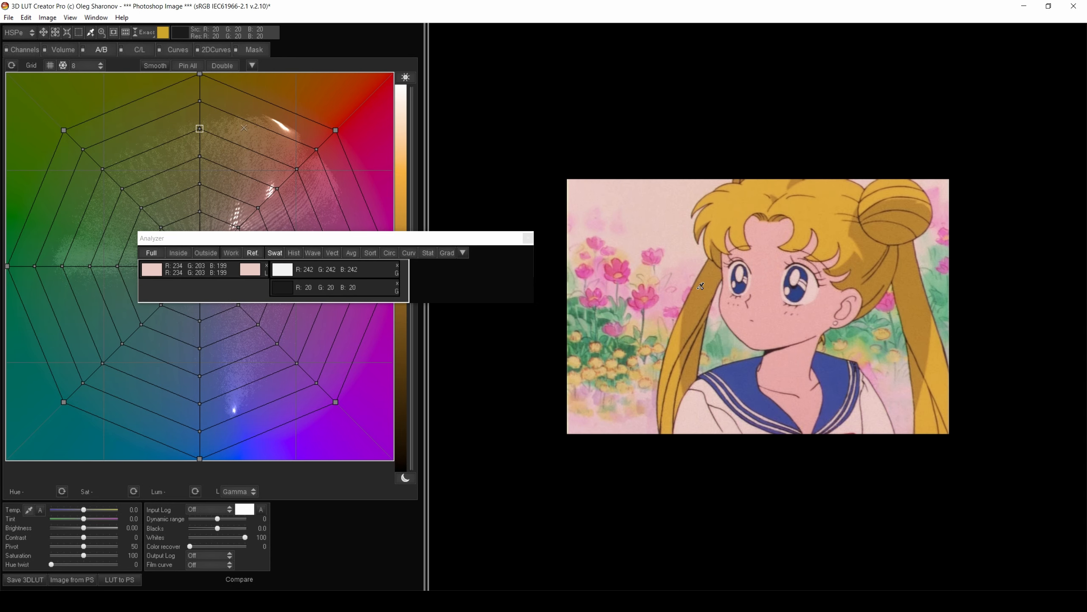
Fit the whole frame in the view and sample the dark shadow under the chin
click(70, 18)
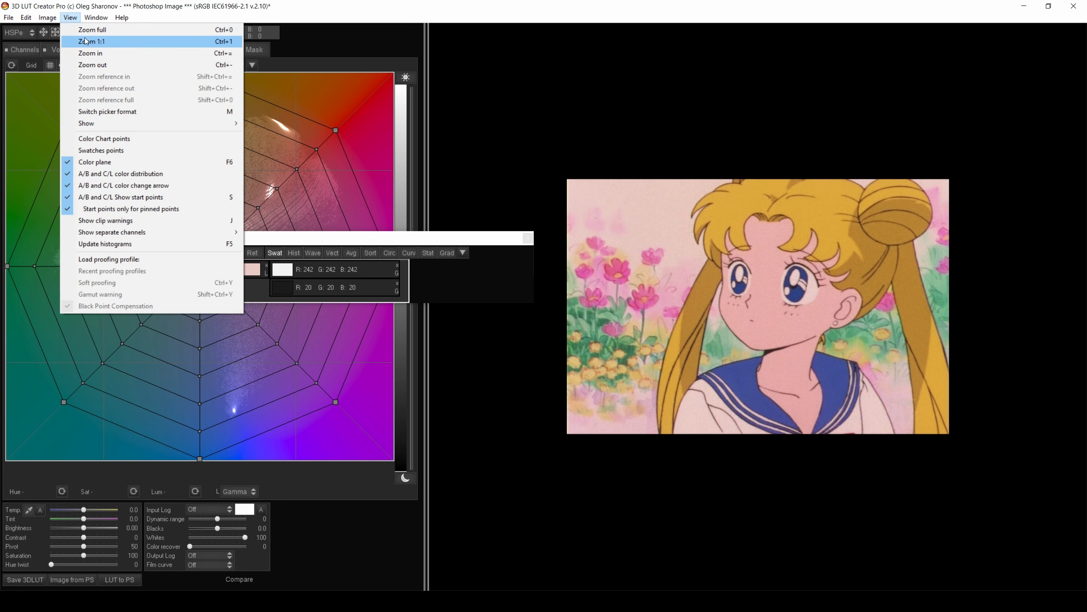
click(85, 41)
click(93, 30)
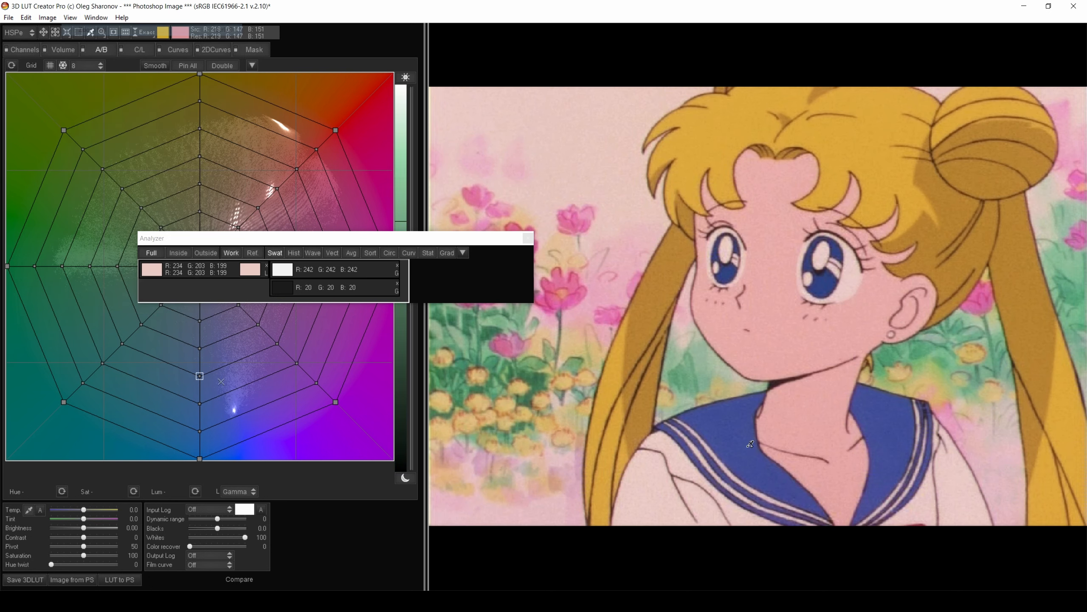
click(775, 380)
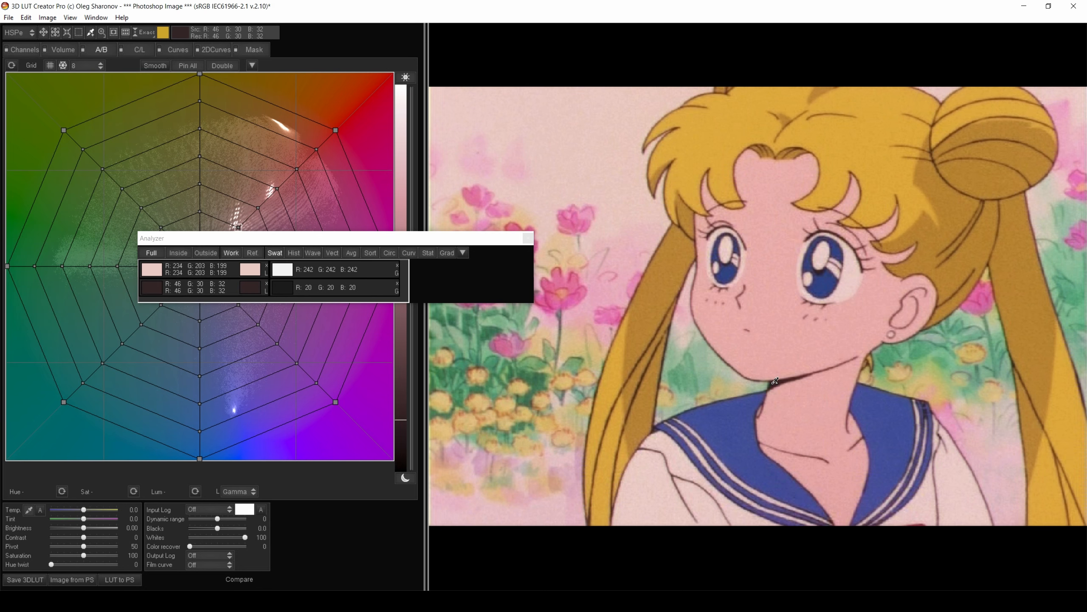
Sample the light hair, shaded hair, face skin and blue collar in the frame
key(r)
key(r)
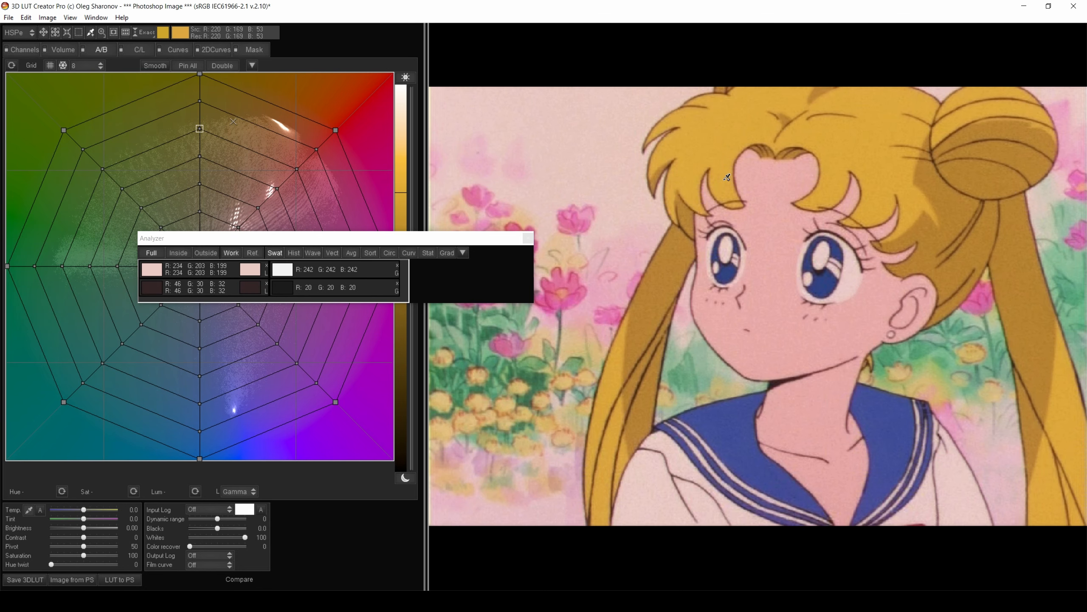
click(865, 121)
click(983, 212)
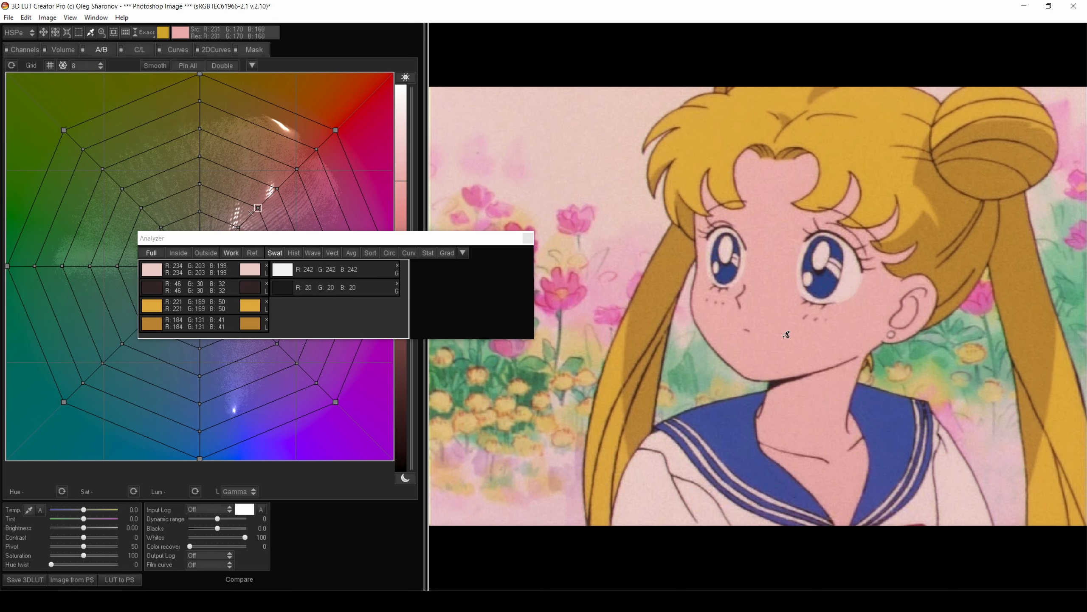
click(786, 334)
click(738, 443)
Sample the Y-3, E-2, X-20 and CB-4 swatches on the model sheet, moving the analyzer clear of them
key(r)
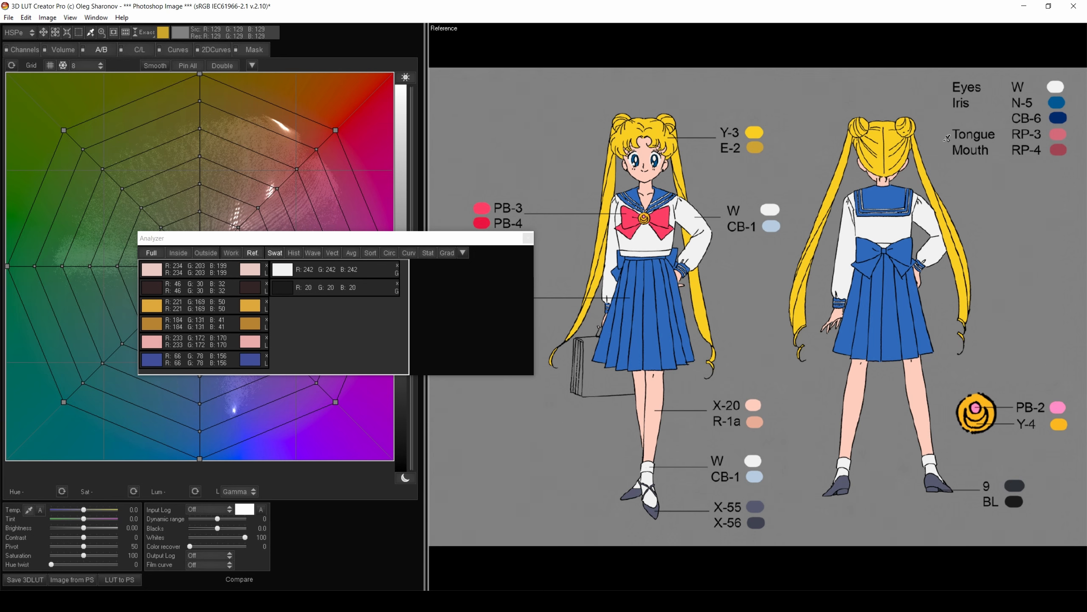
click(754, 131)
click(757, 145)
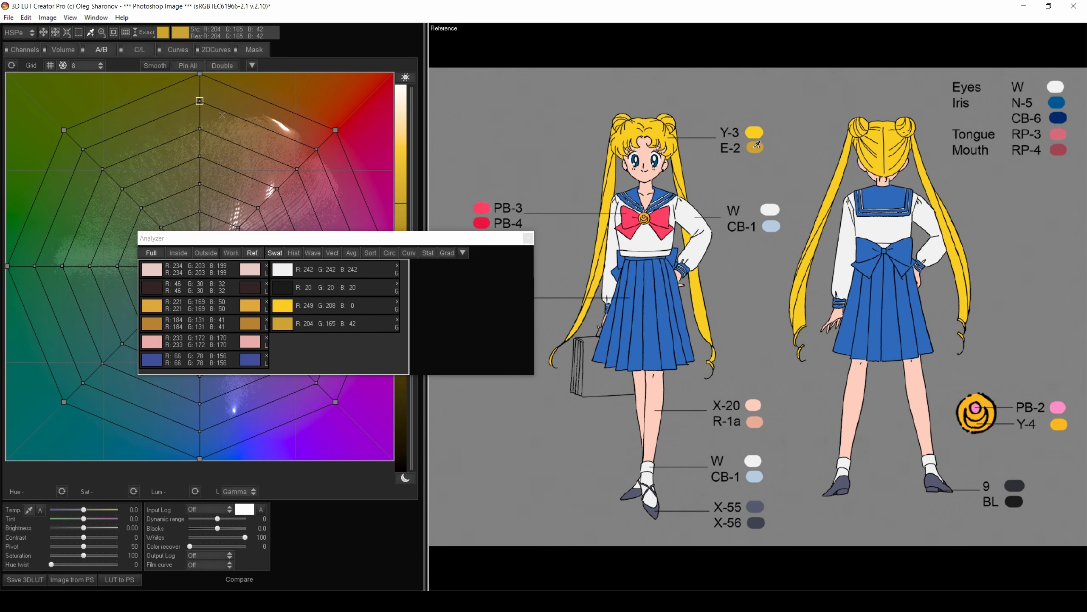
click(754, 404)
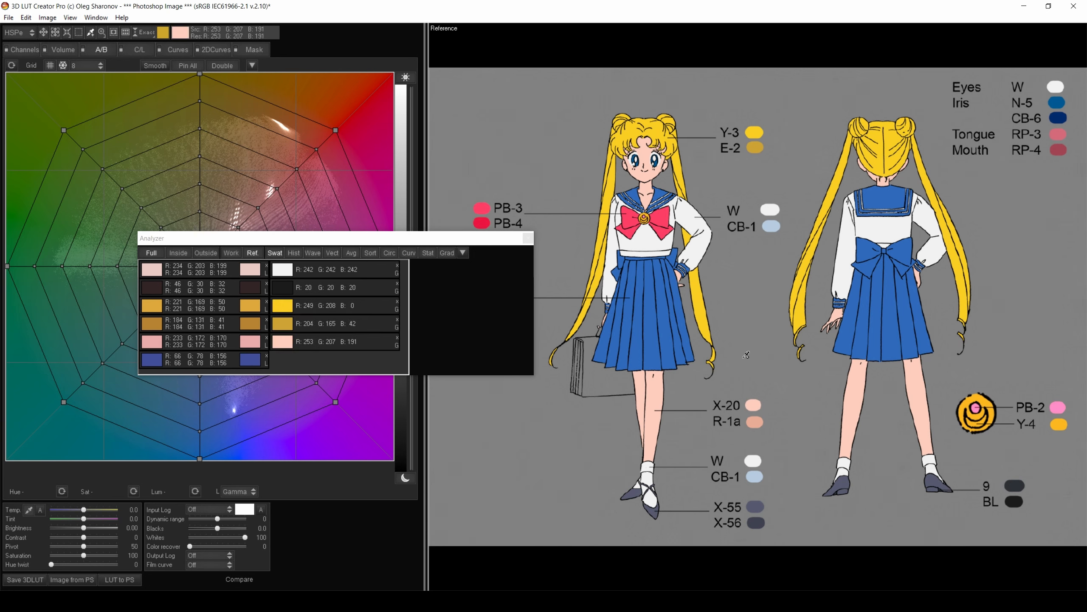
drag(482, 240, 385, 258)
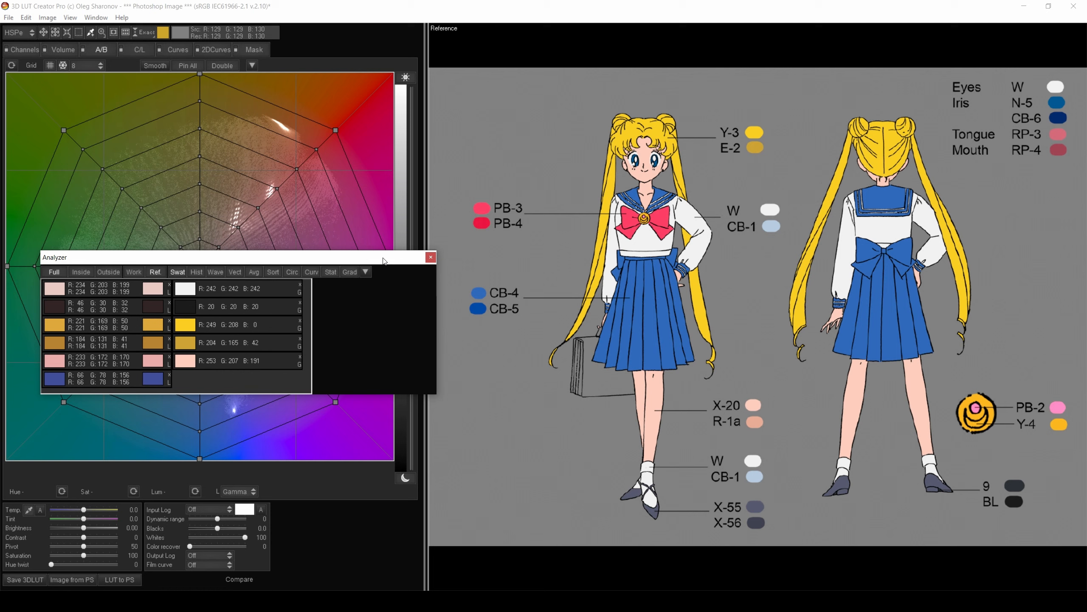
click(482, 291)
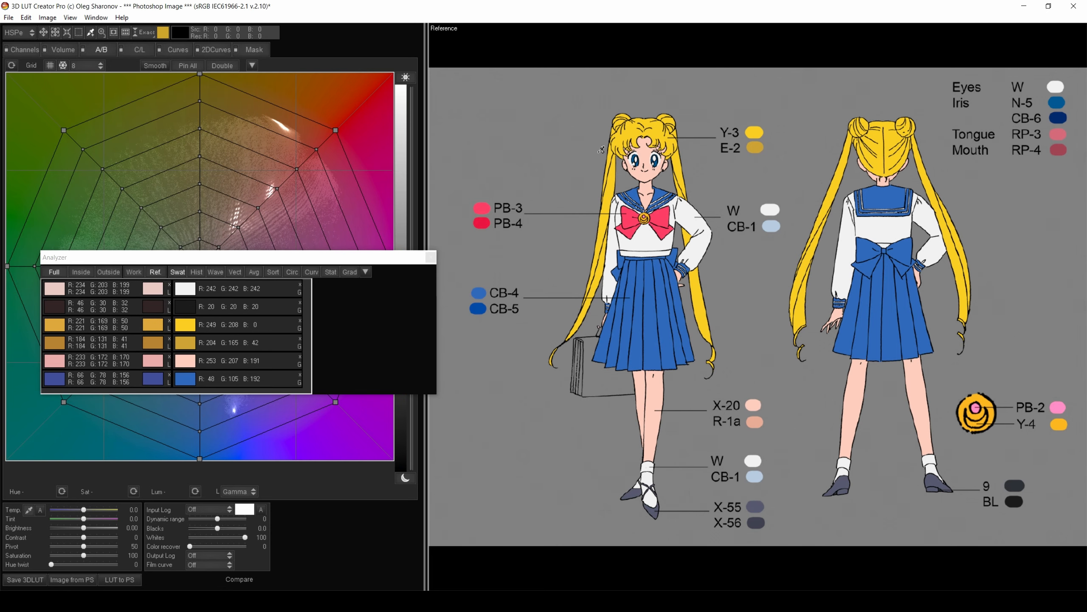
Sample the blue iris in the frame and the N-5 iris swatch on the model sheet
key(r)
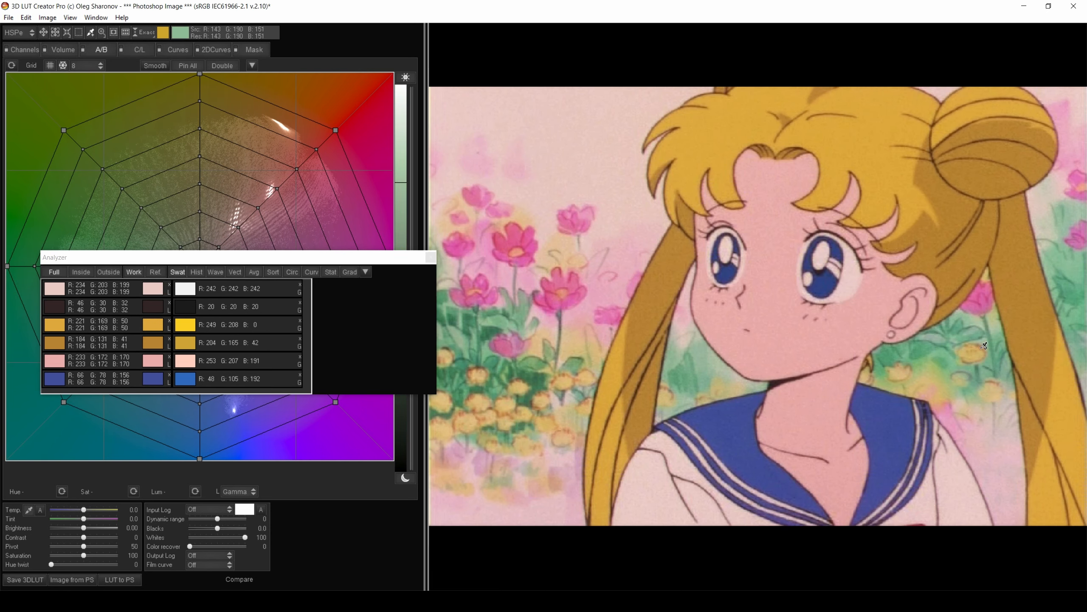
click(837, 282)
key(r)
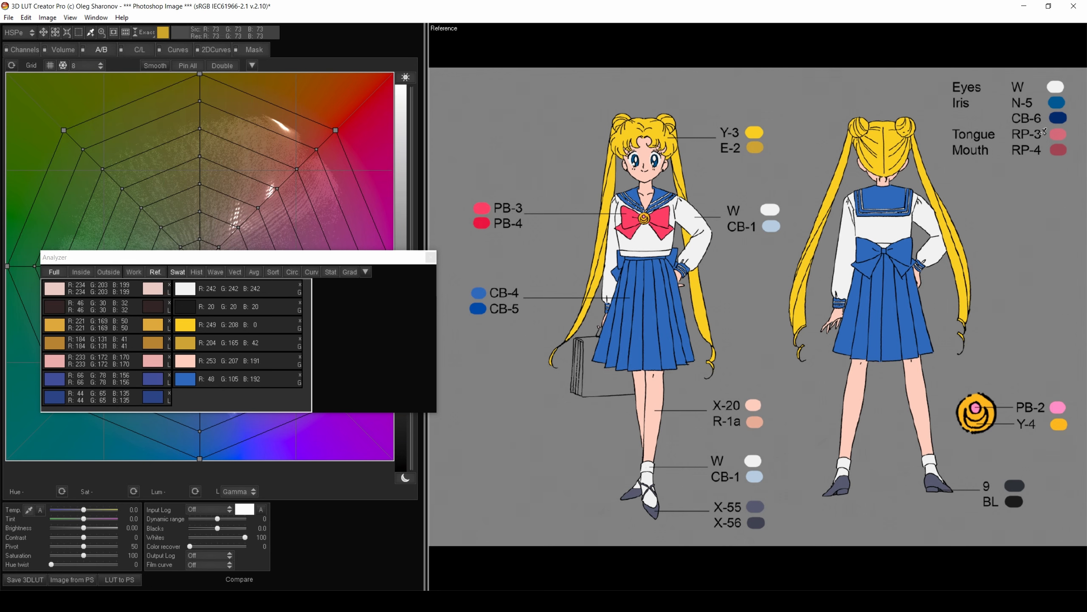
click(1059, 99)
key(r)
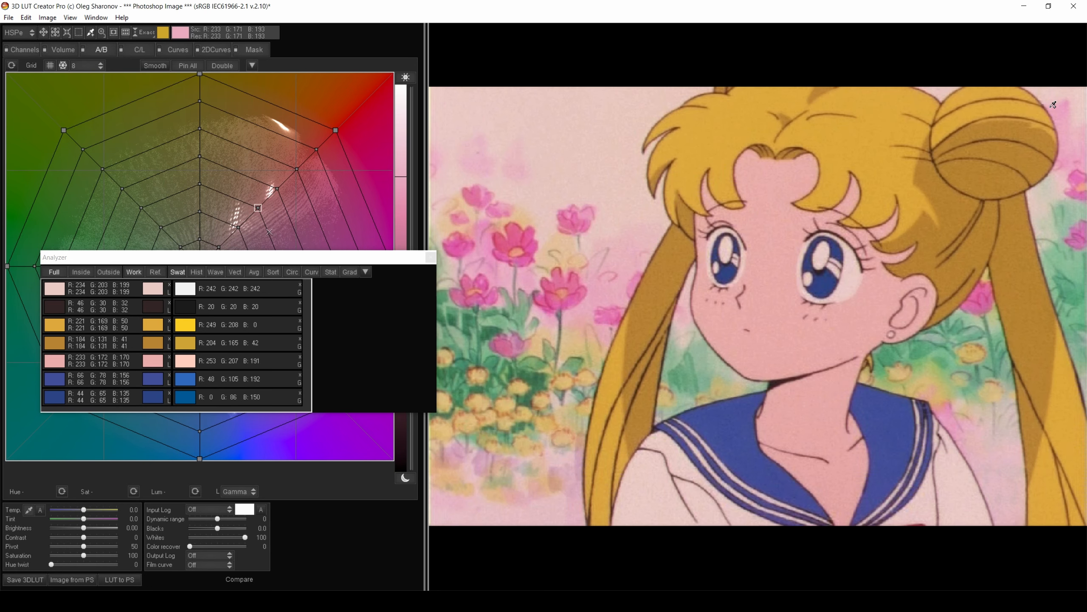
With exact matching on the curves, match the blouse white and chin shadow samples to the white and black reference swatches
drag(305, 259, 480, 255)
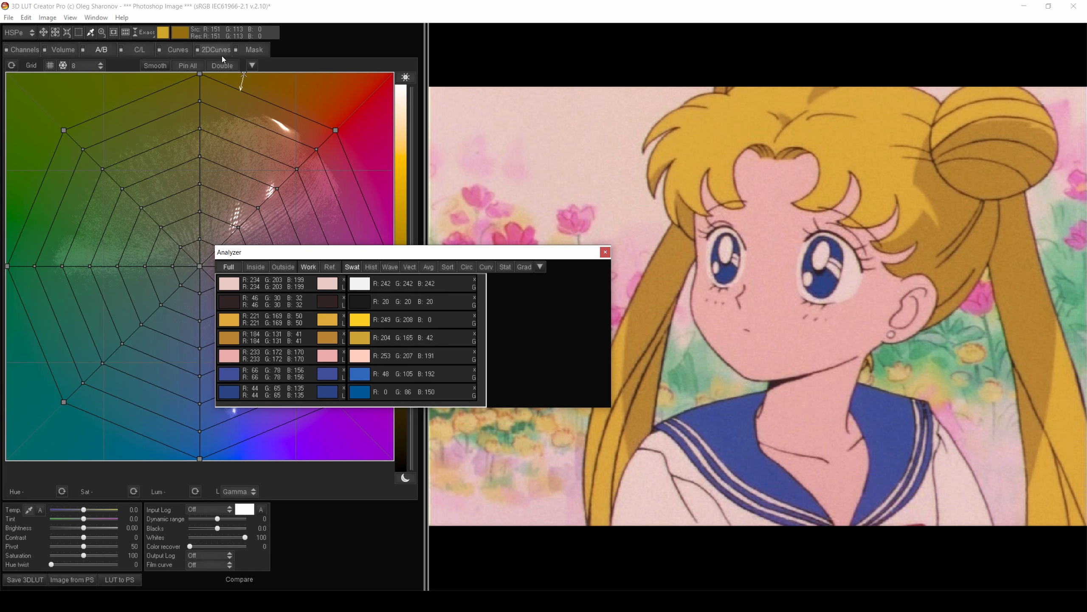
click(180, 51)
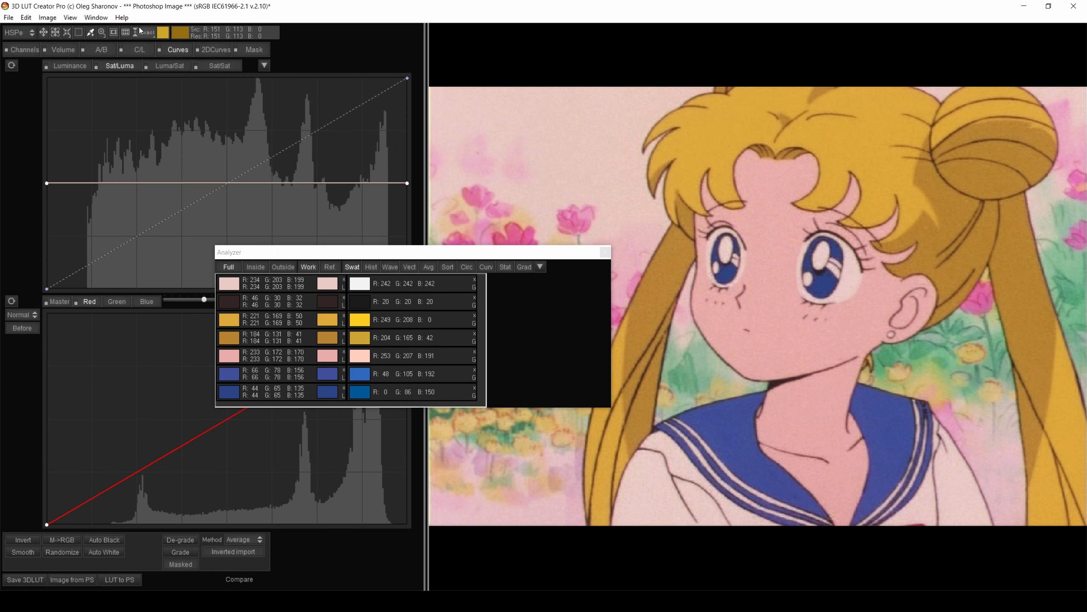
click(147, 33)
click(183, 45)
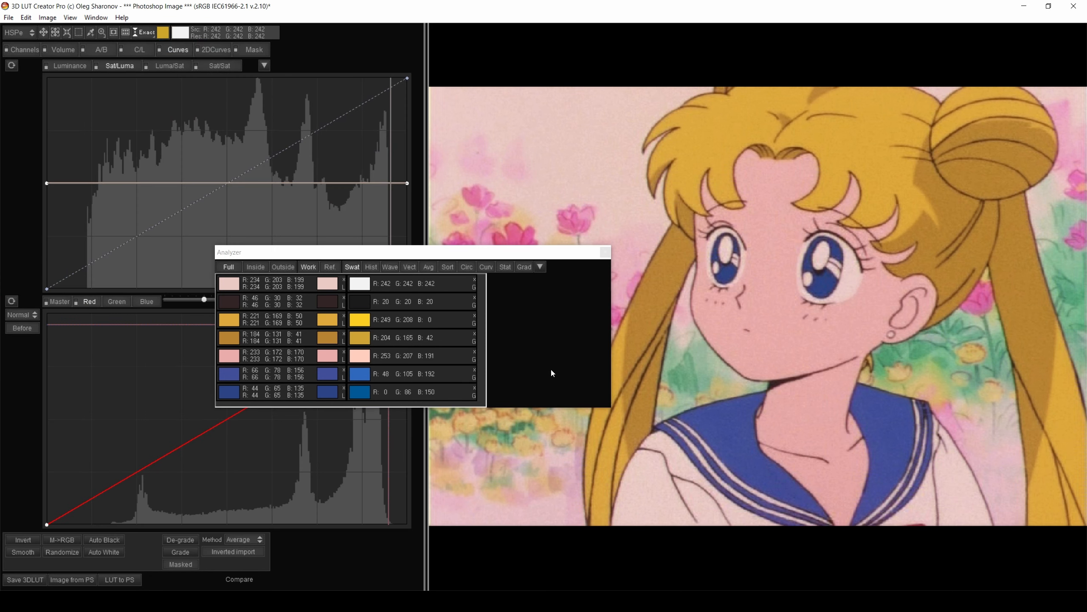
drag(422, 247, 493, 334)
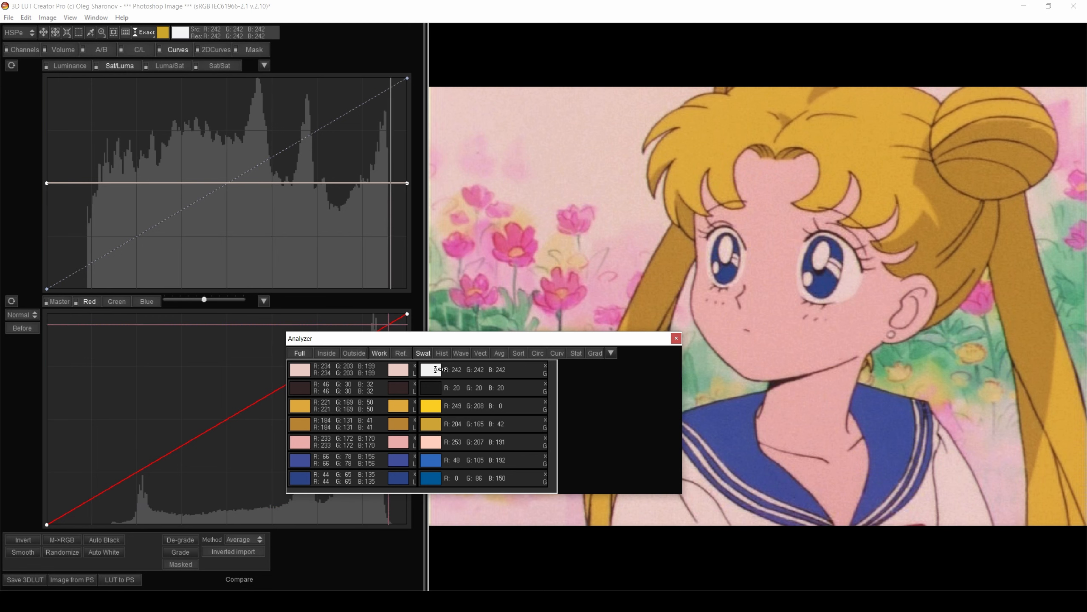
click(397, 369)
click(429, 387)
click(397, 387)
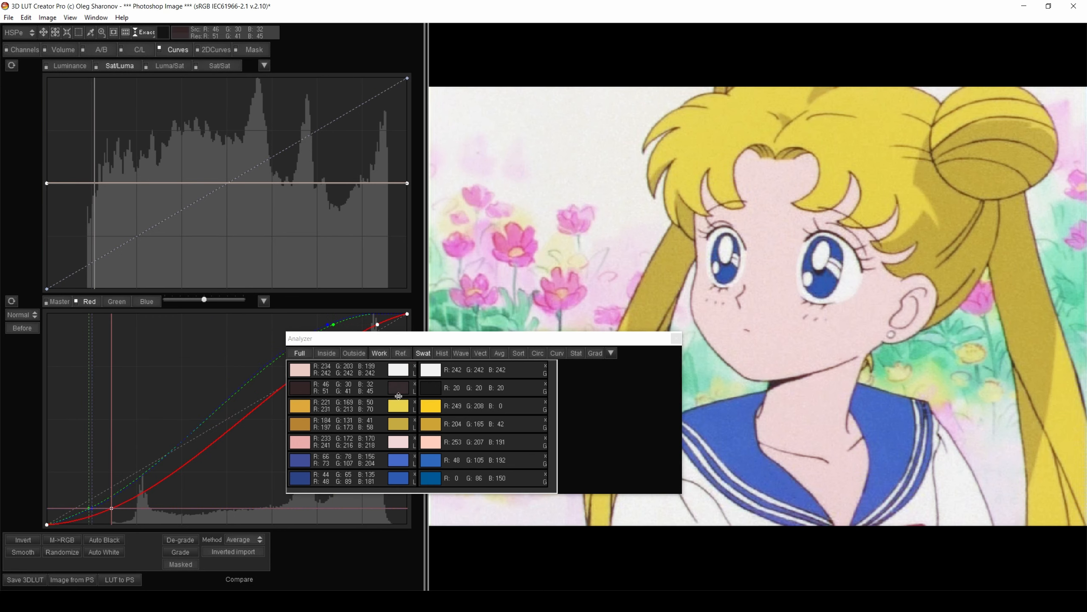
drag(471, 339, 437, 347)
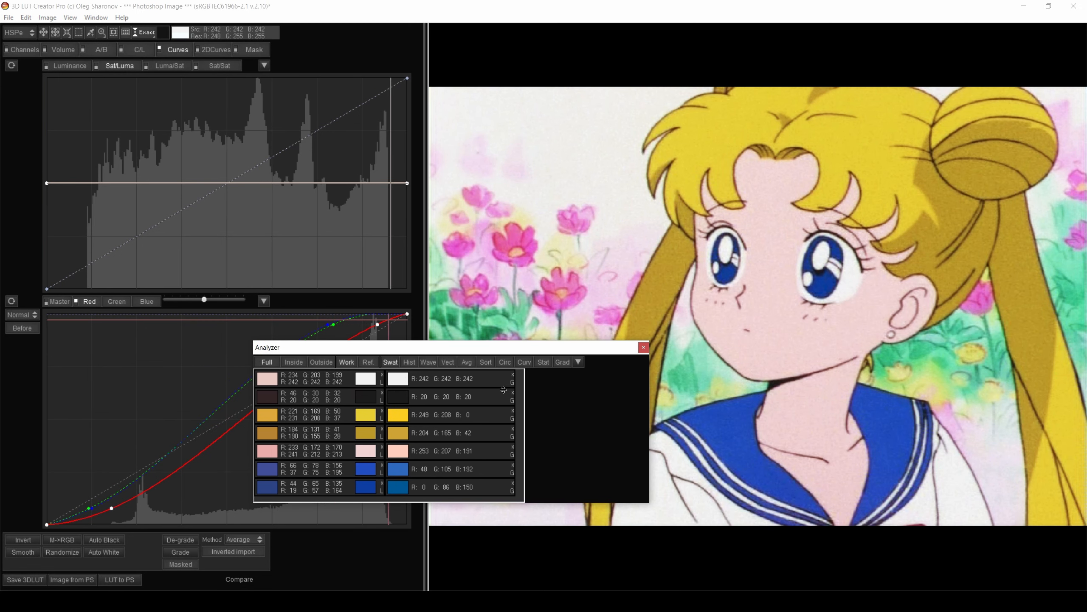
drag(508, 350, 583, 357)
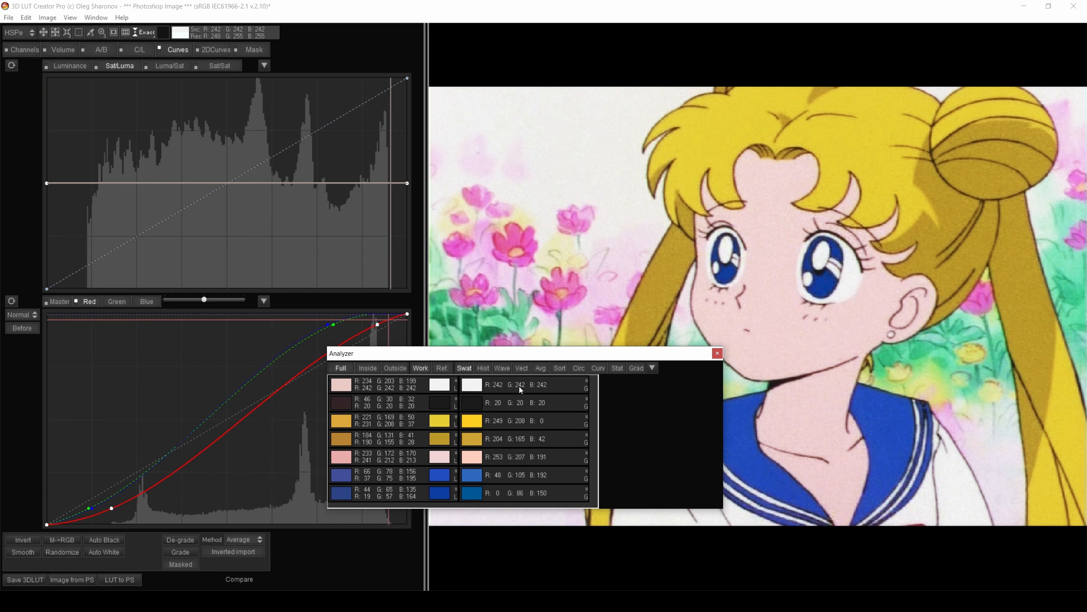
Match the skin sample to the X-20 swatch with the curves, undoing and reapplying the match to compare
click(438, 457)
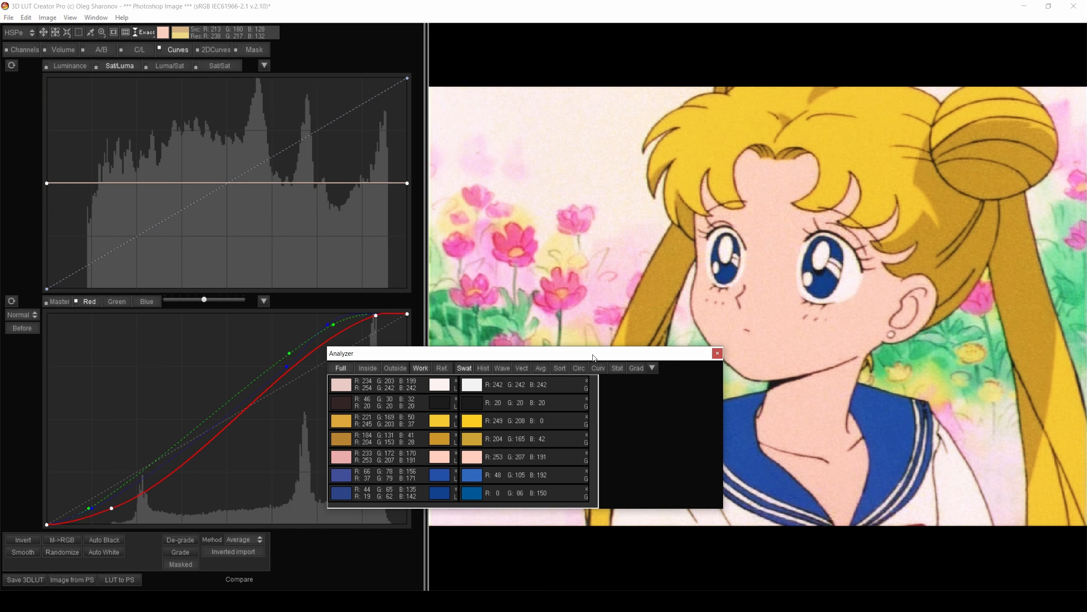
drag(595, 358, 551, 321)
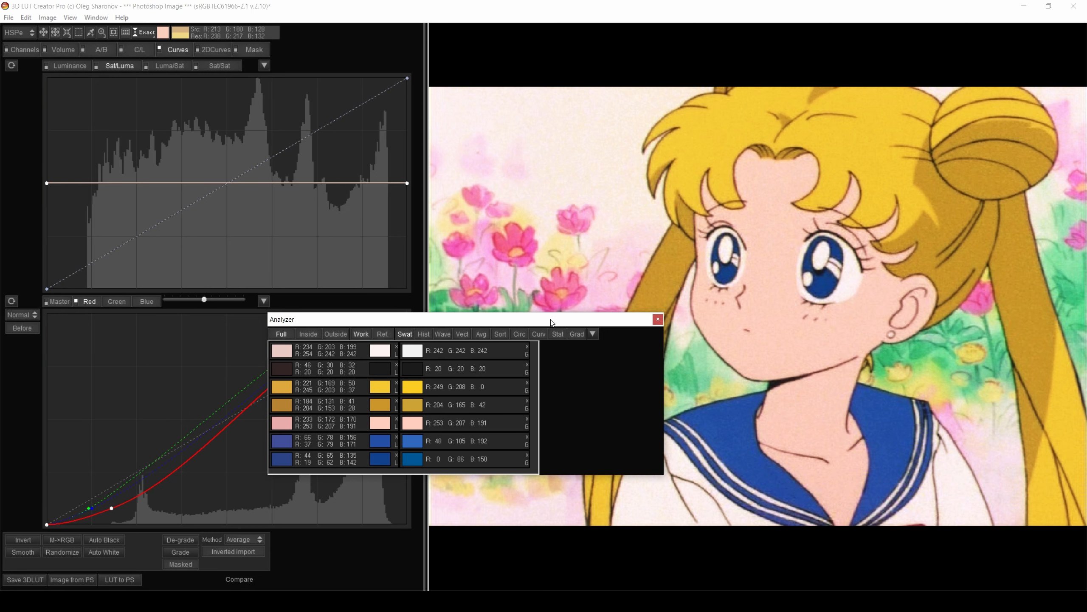
key(ctrl+z)
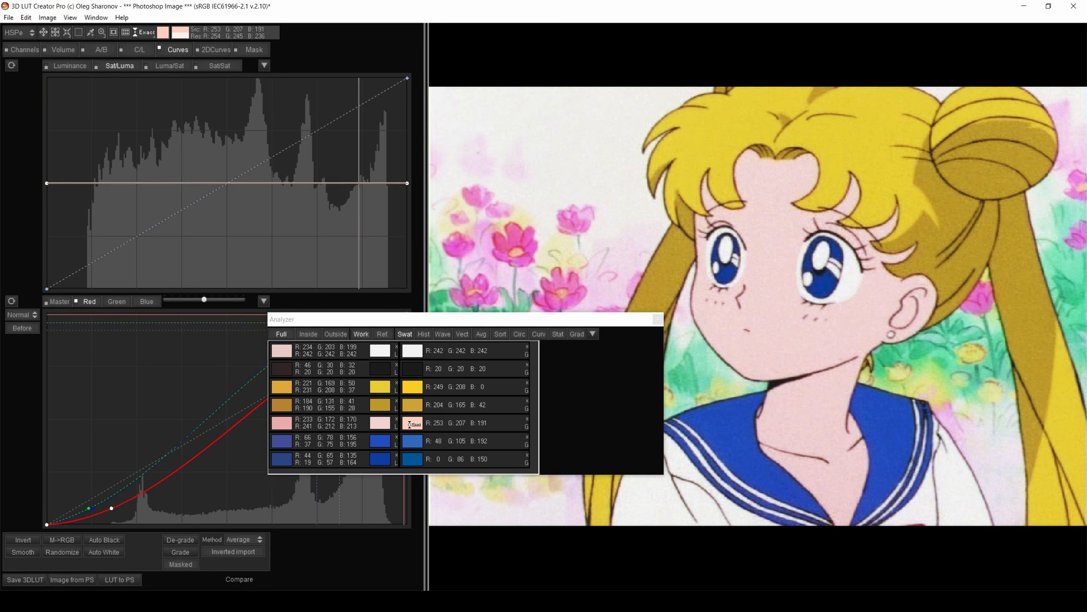
drag(411, 423, 375, 420)
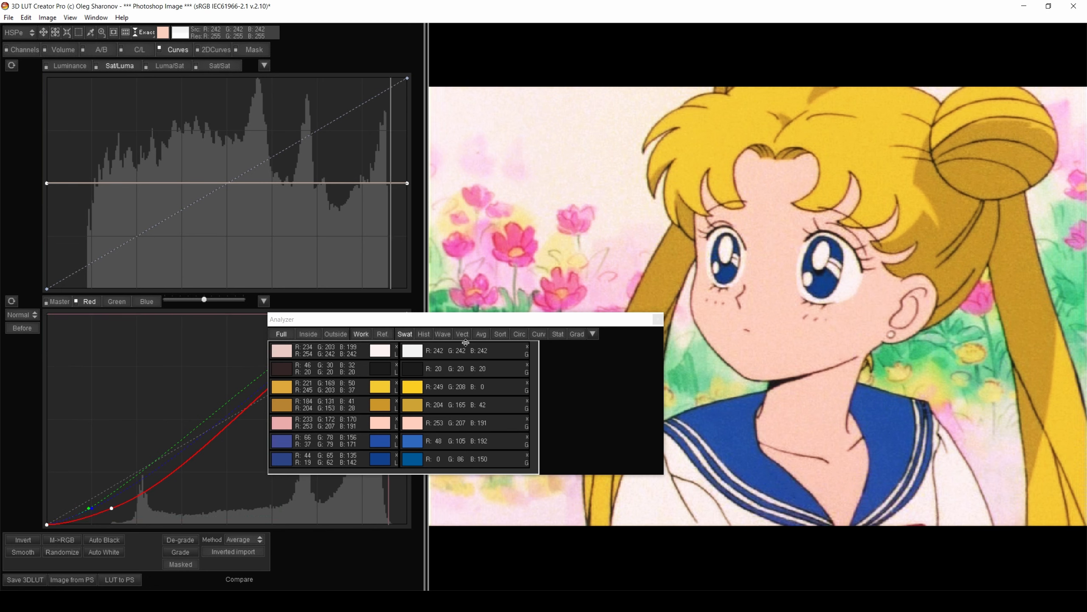
drag(486, 322, 608, 331)
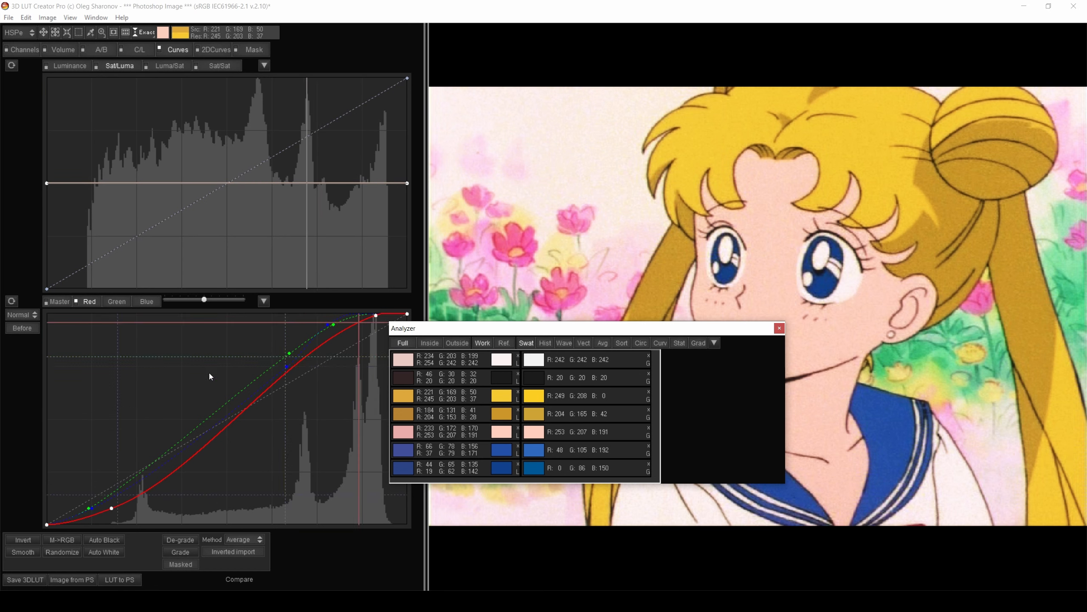
Add a point to the red curve at the shaded hair sample and lower the sample's red to 197
click(90, 301)
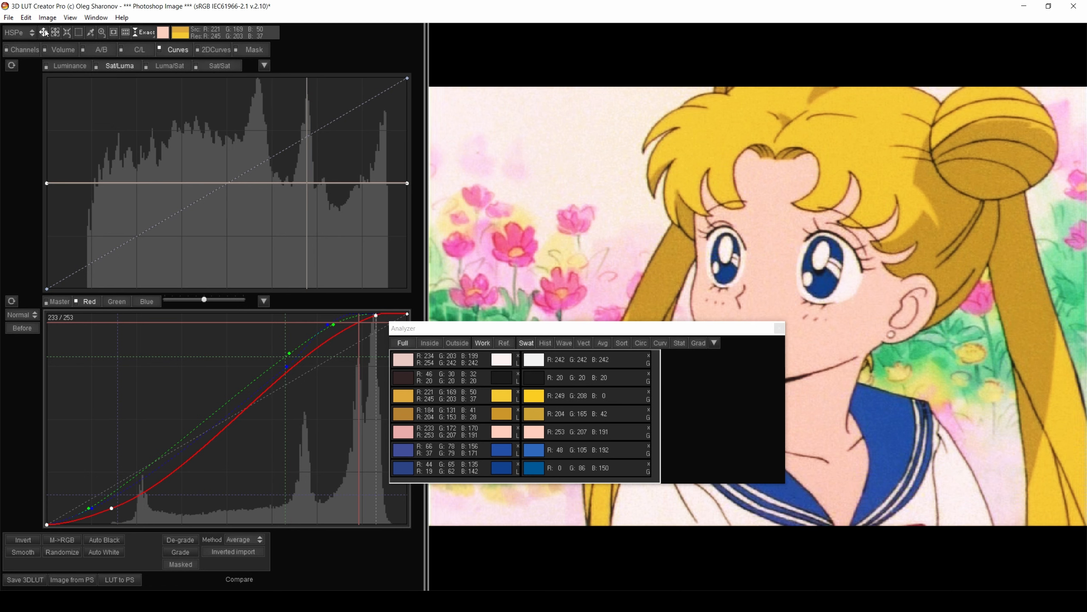
click(501, 414)
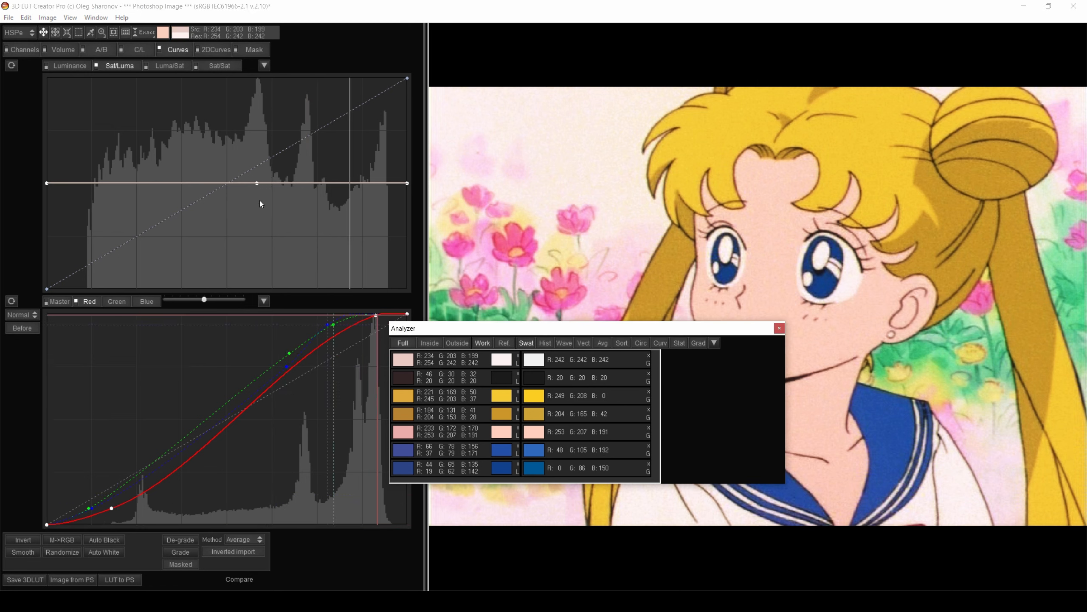
click(258, 184)
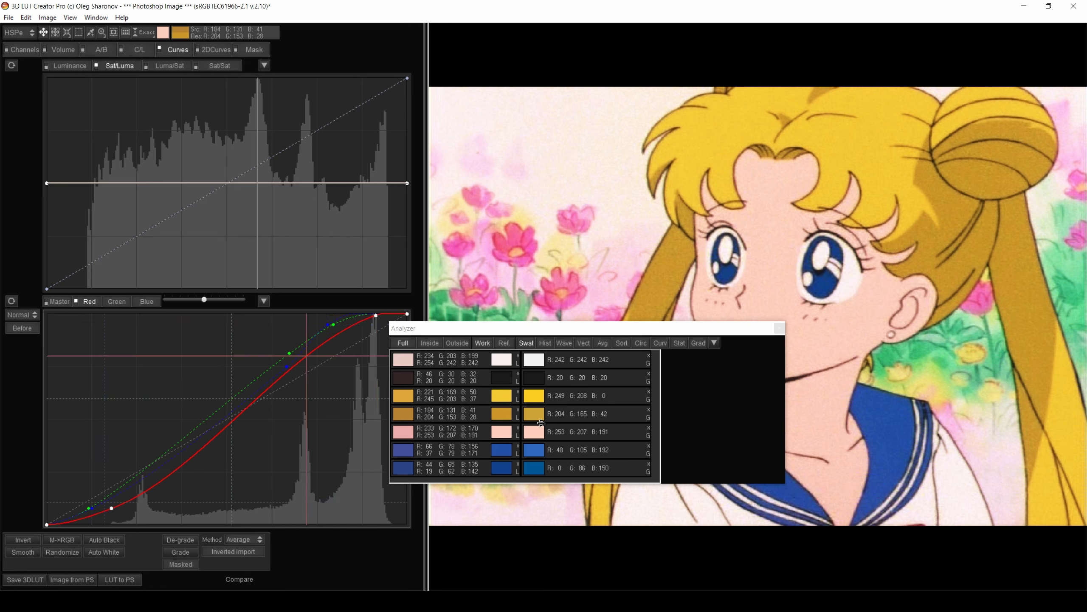
click(501, 412)
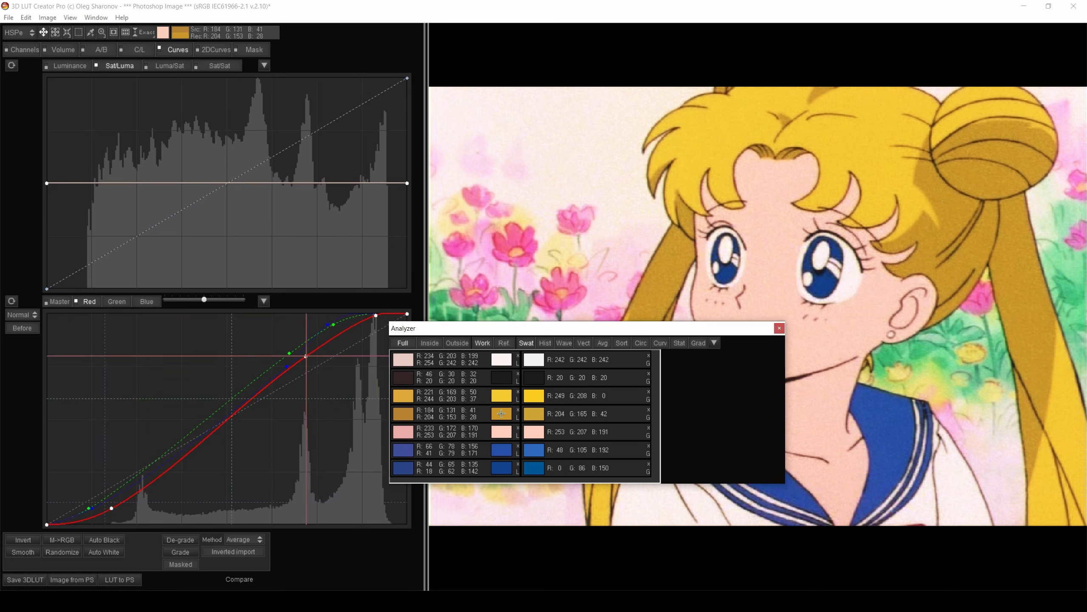
drag(501, 413, 501, 419)
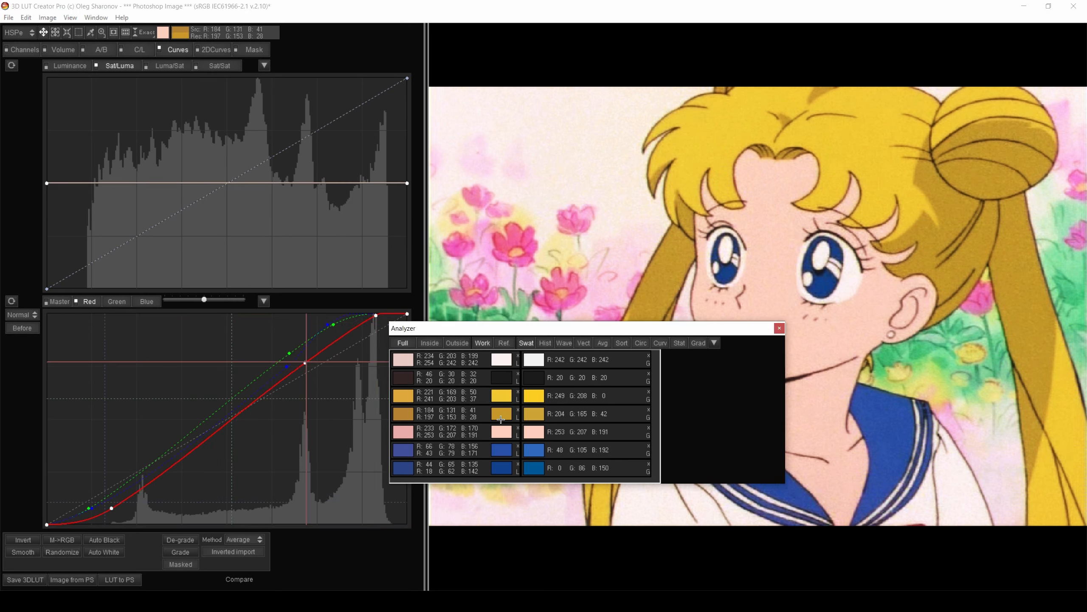
Switch the analyzer readout to HSV and lower the red curve point until the shaded hair's hue is 46
right_click(458, 419)
click(471, 263)
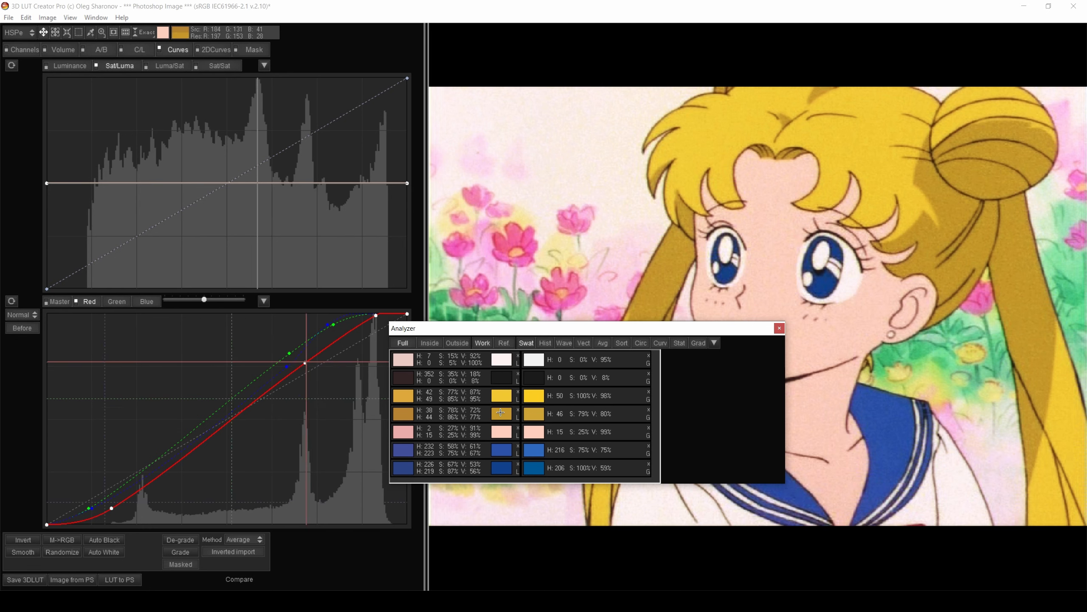
drag(500, 412, 499, 417)
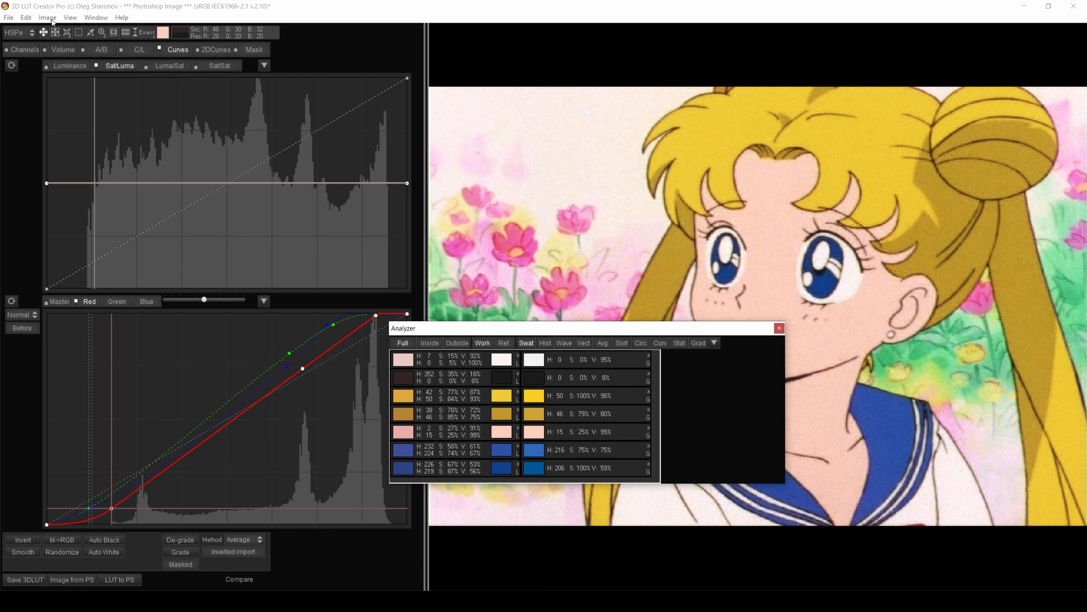
Compile the corrections into a 3D LUT, load it as the external LUT with a reset, and show the Luminance curve
click(25, 18)
click(126, 177)
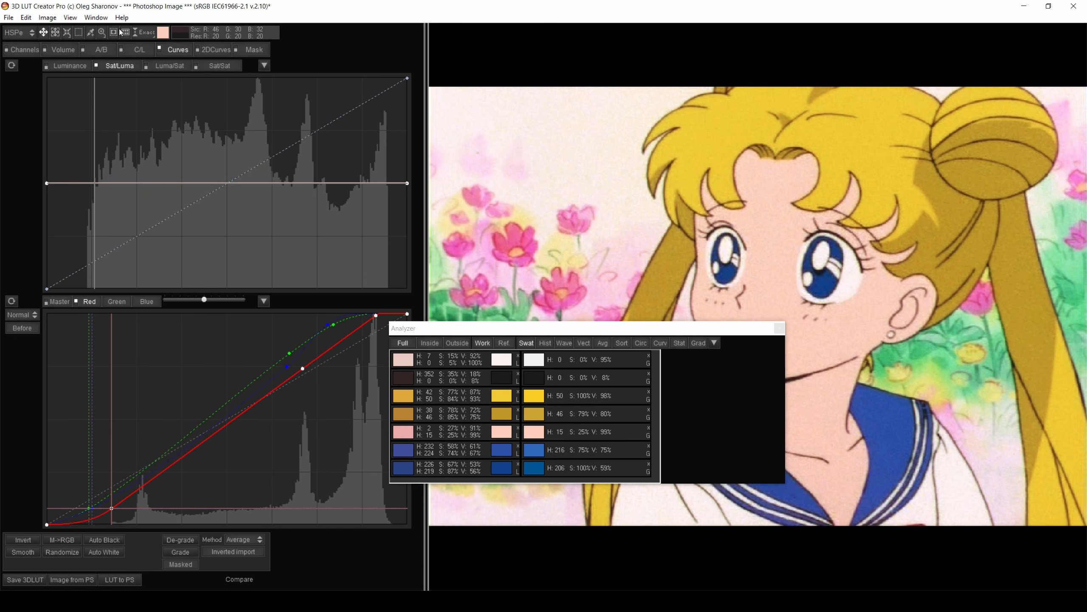
click(68, 66)
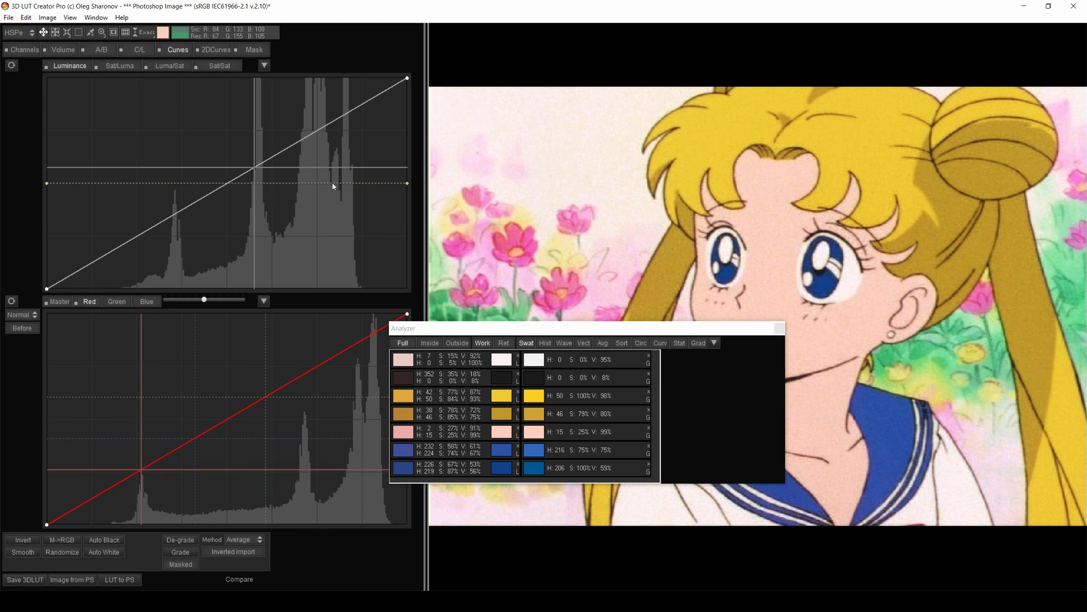
Anchor the luminance curve with points at the white and black samples
click(316, 131)
drag(317, 132, 393, 86)
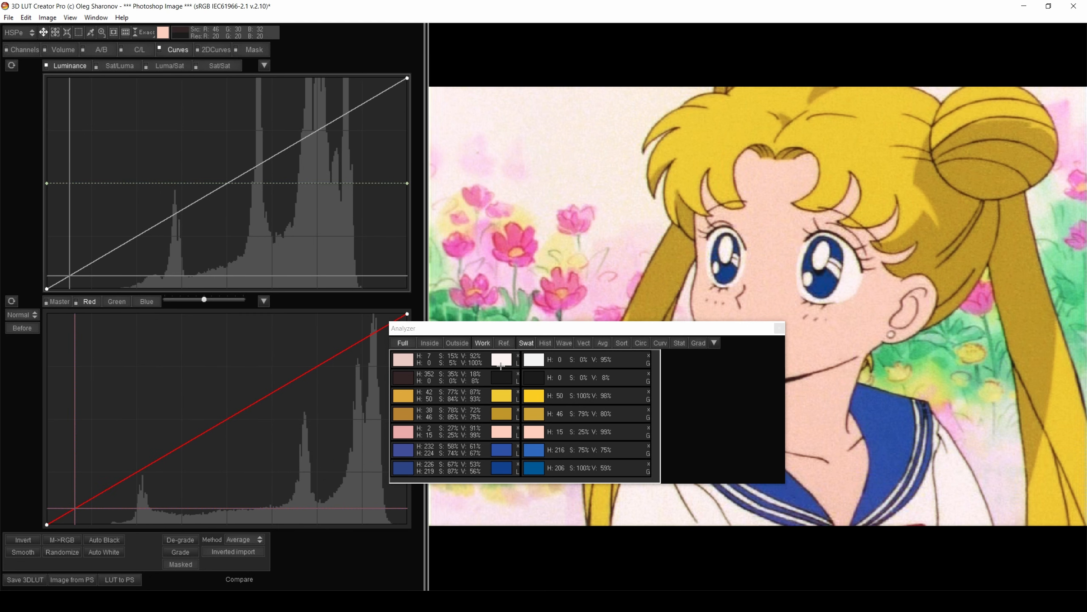
click(498, 376)
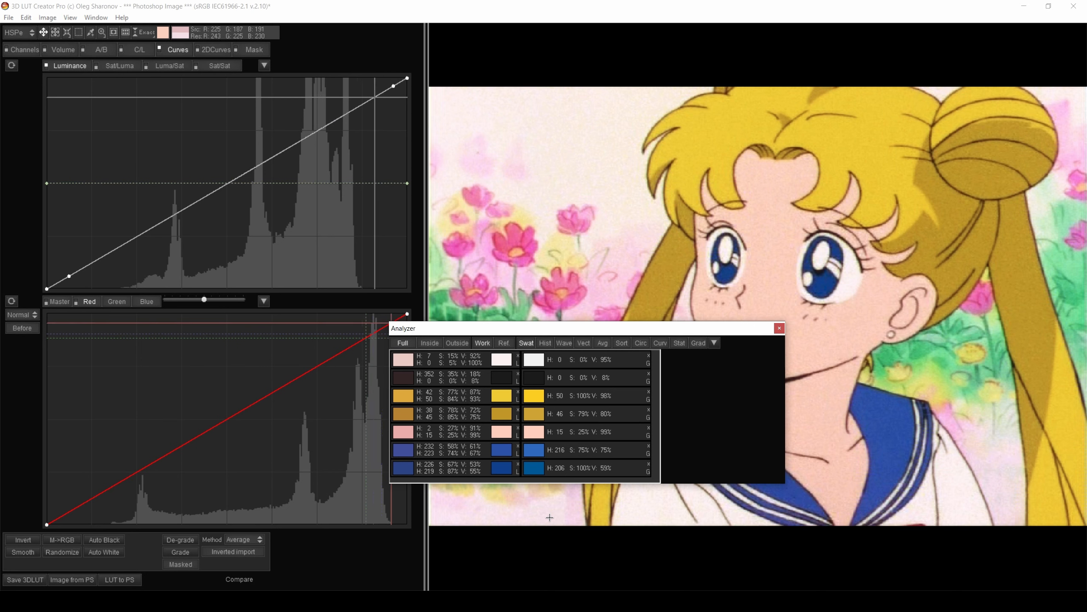
Adjust the luminance curve at the two blue samples until the lighter one's V is 75% and the darker one's is 59%
click(502, 451)
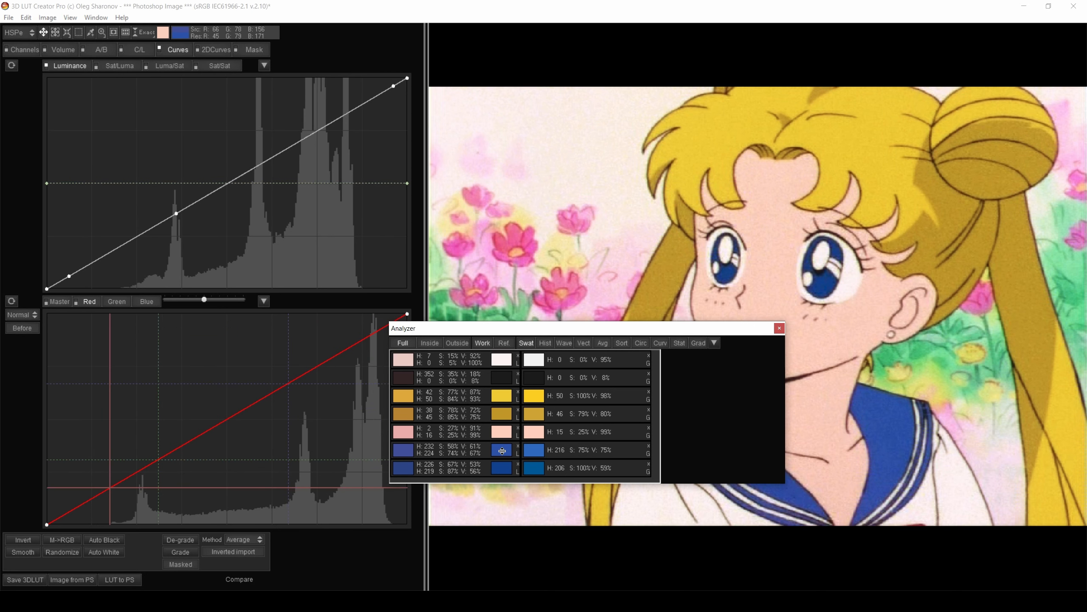
drag(502, 450, 503, 446)
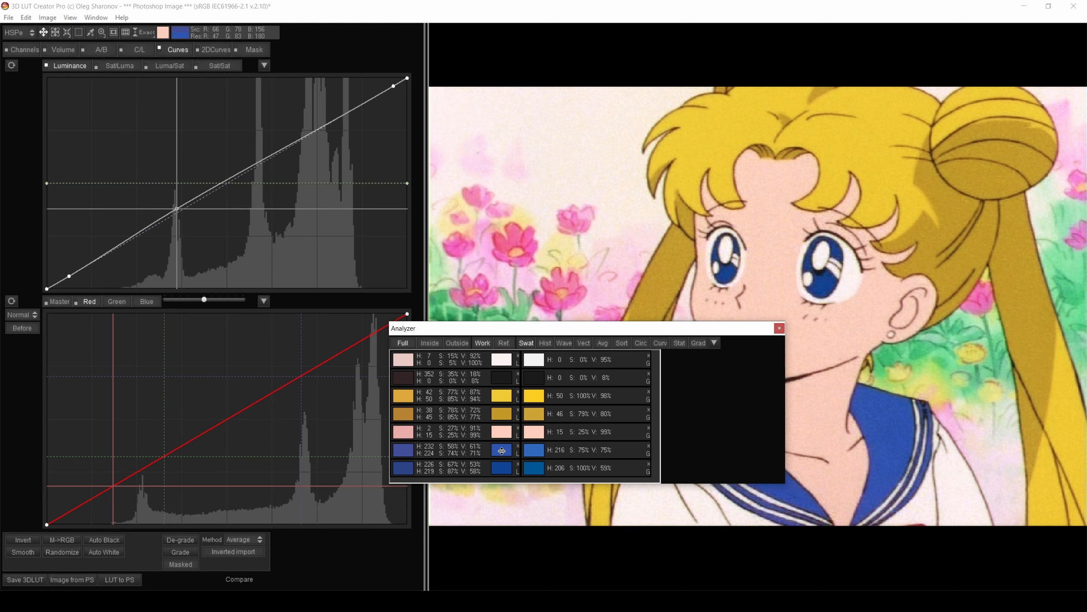
drag(500, 450, 499, 445)
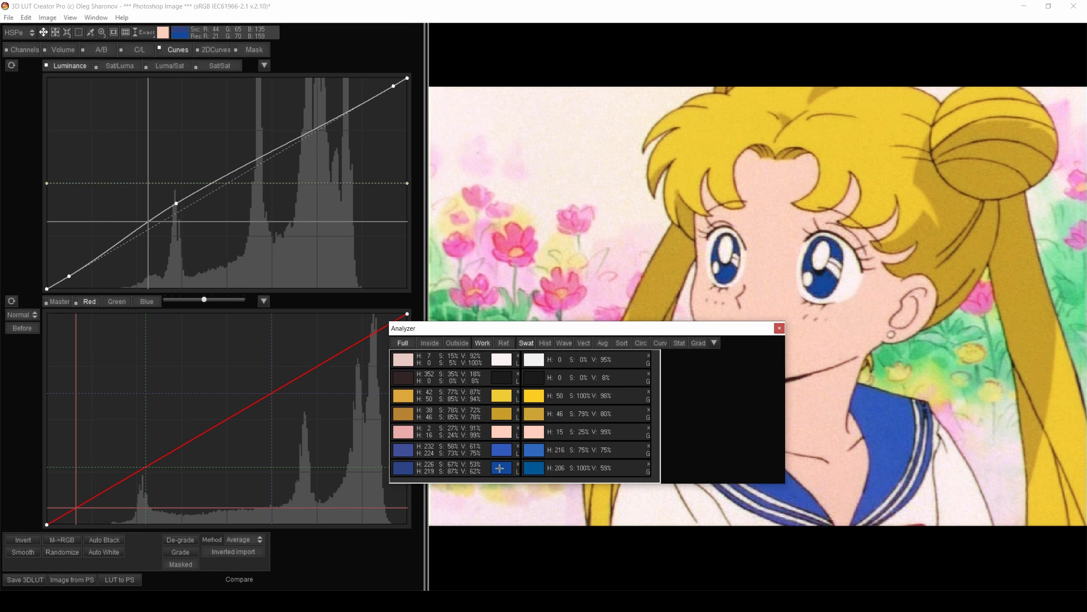
drag(500, 468, 500, 472)
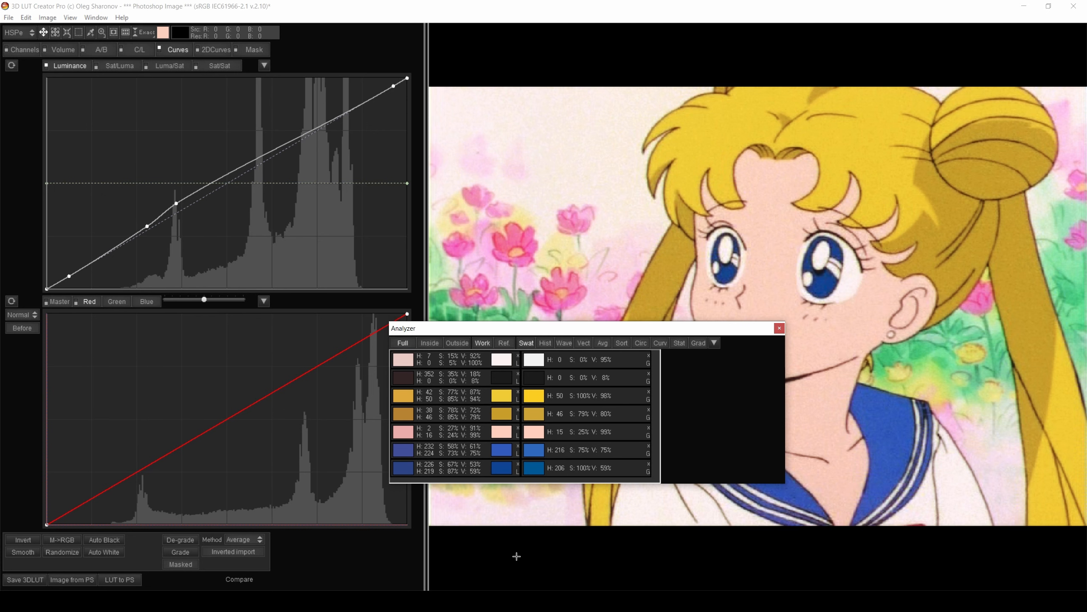
Compile the luminance correction into the external LUT with a reset, and set the A/B grid to 32 sectors
click(25, 17)
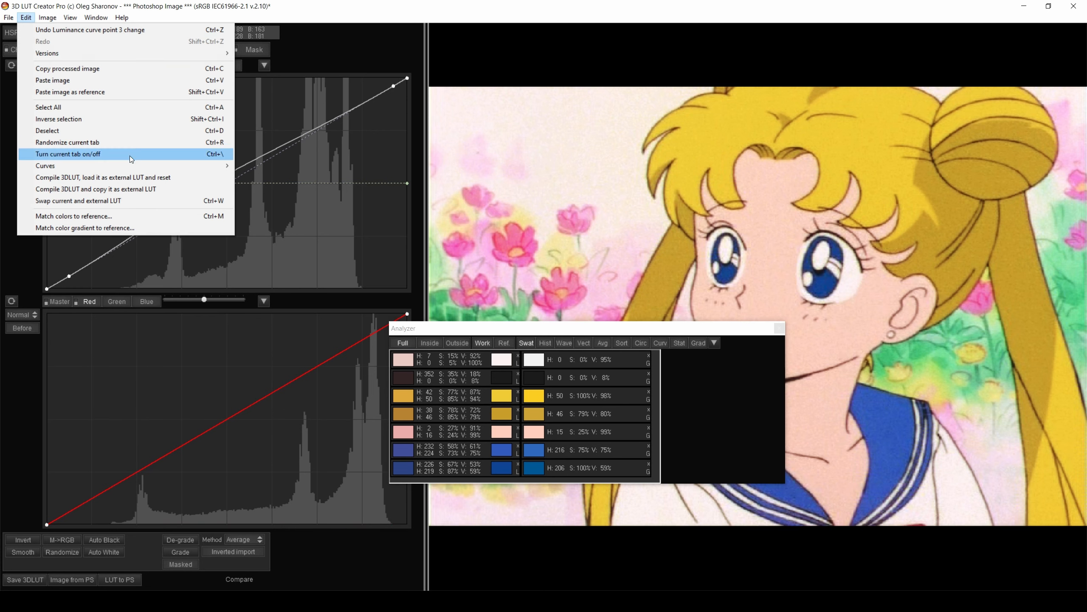
click(144, 176)
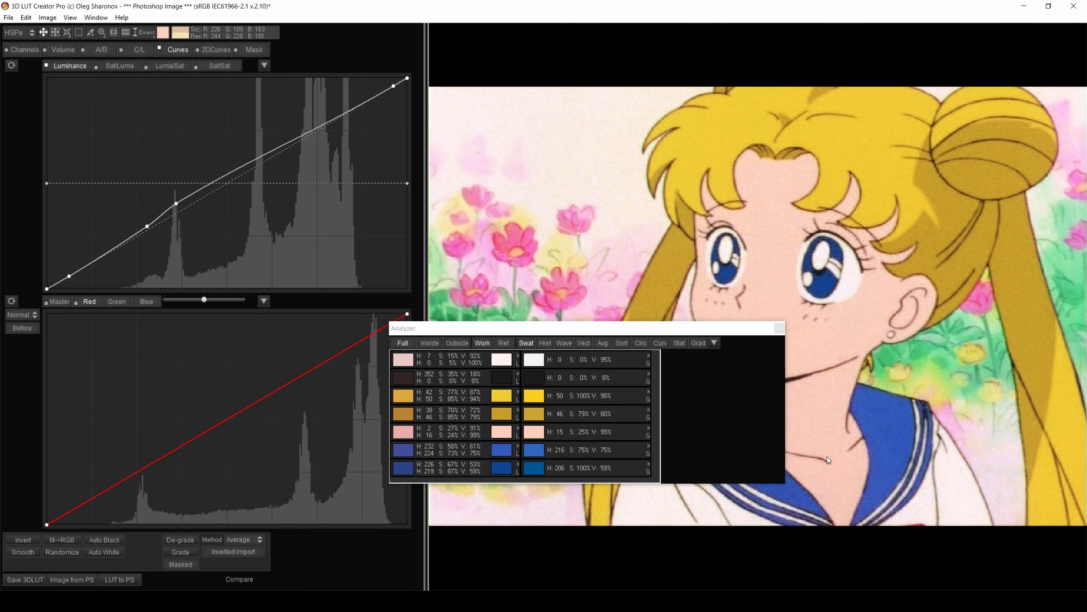
click(95, 50)
click(87, 65)
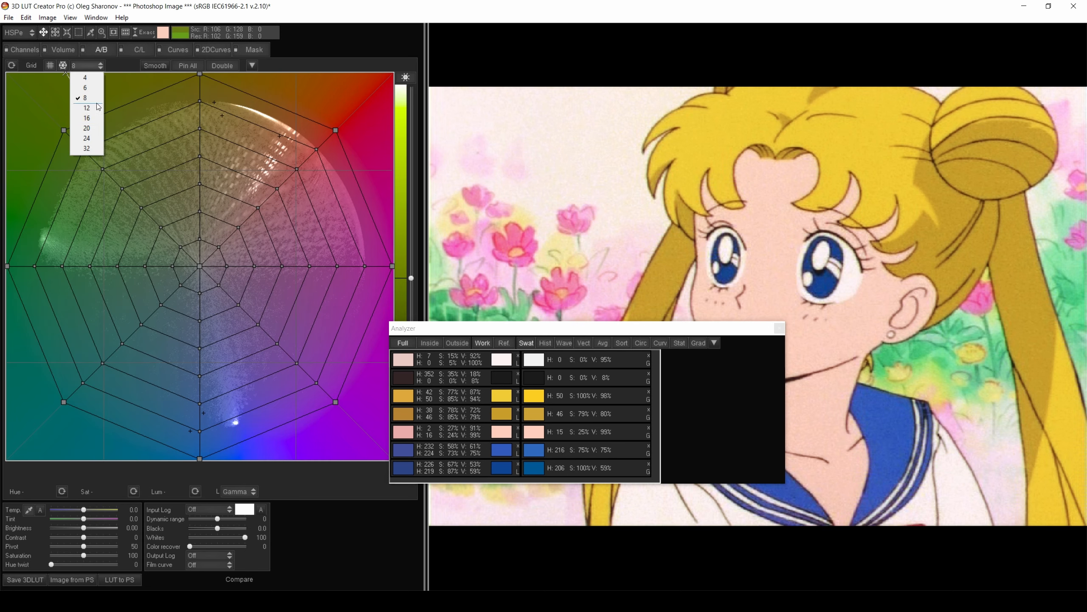
click(87, 148)
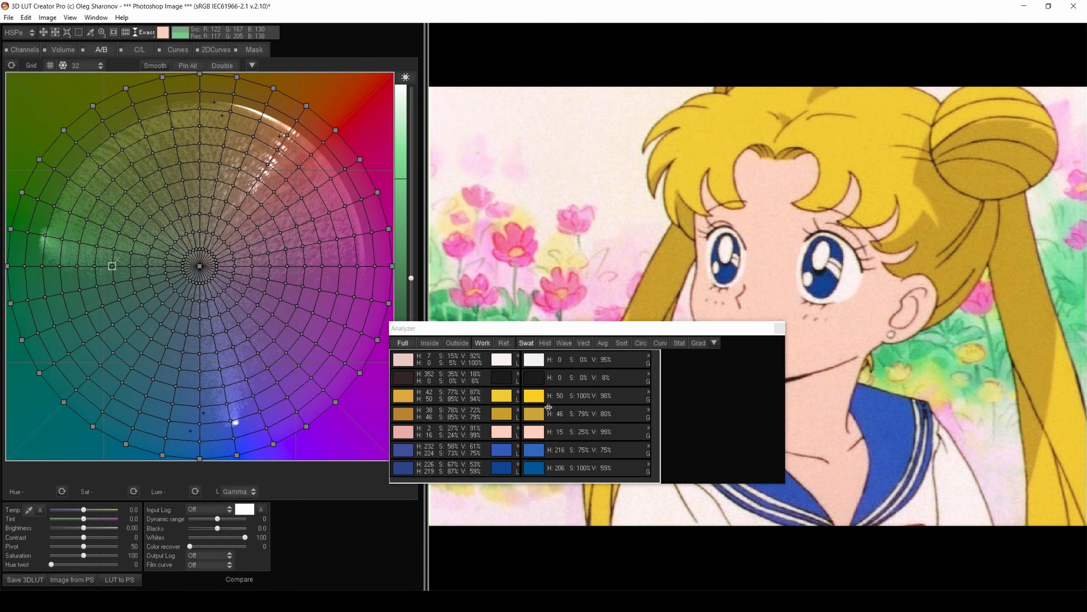
With exact matching on the A/B grid, match the light hair, shaded hair and skin samples to their reference swatches
click(532, 396)
click(500, 396)
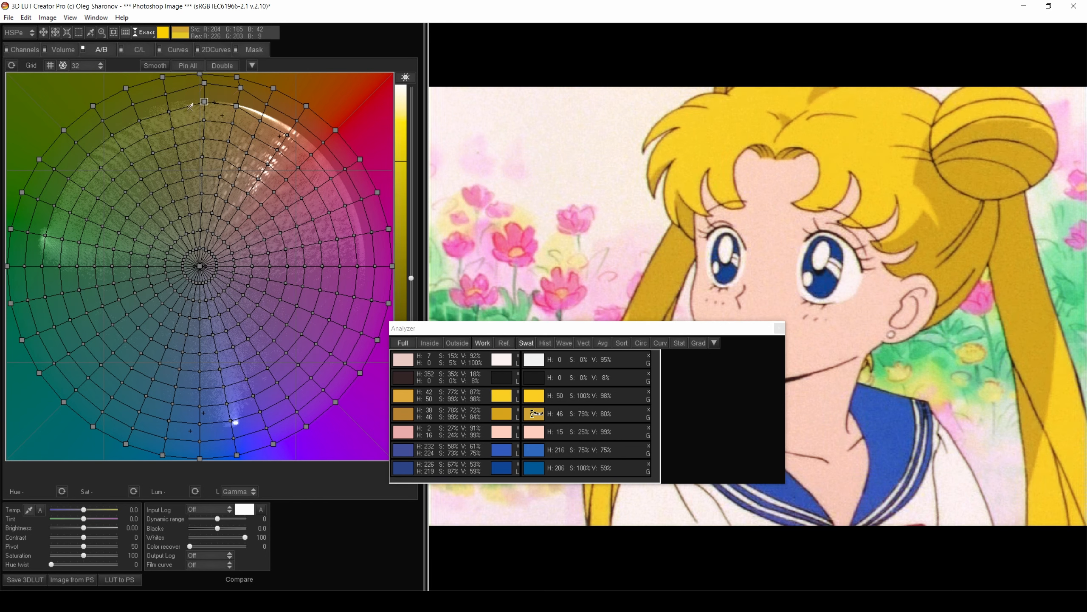
click(532, 413)
click(501, 413)
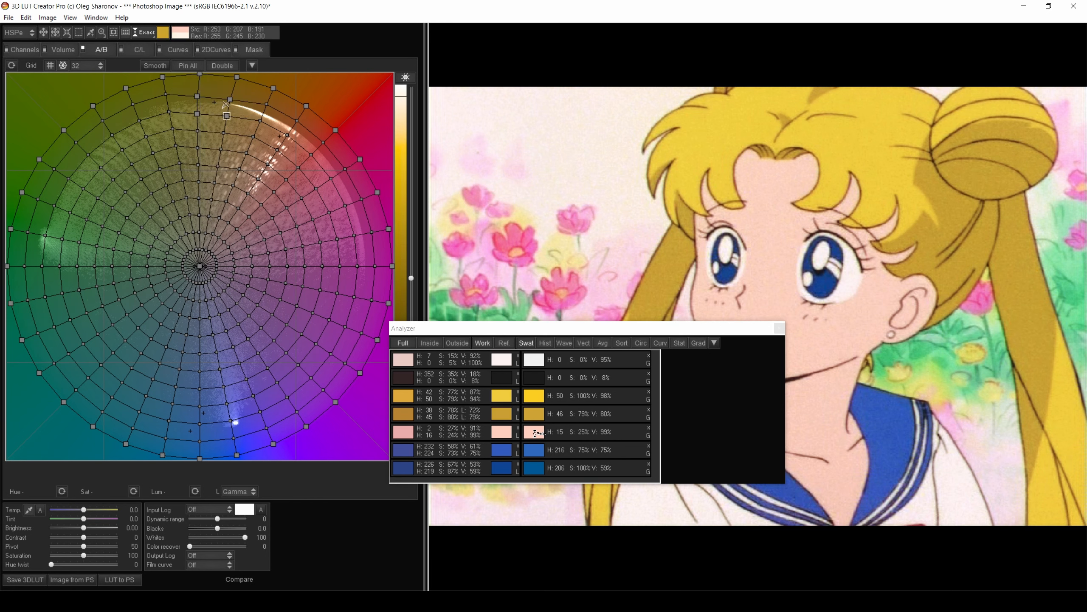
click(500, 431)
Match the lighter and darker blue samples to their reference swatches on the A/B grid with exact matching
click(533, 450)
click(501, 449)
click(534, 468)
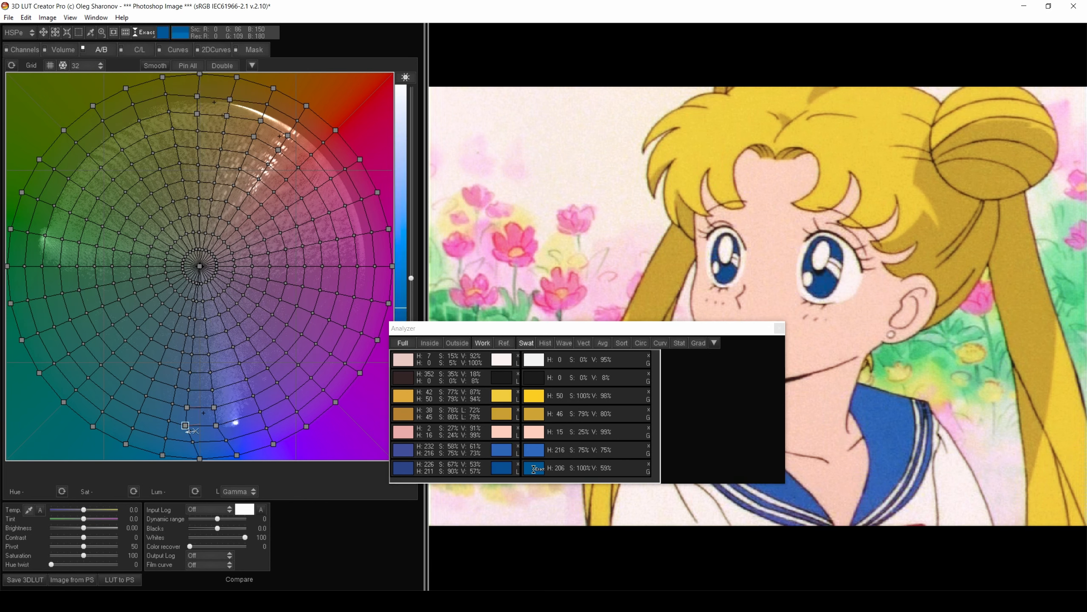
click(501, 468)
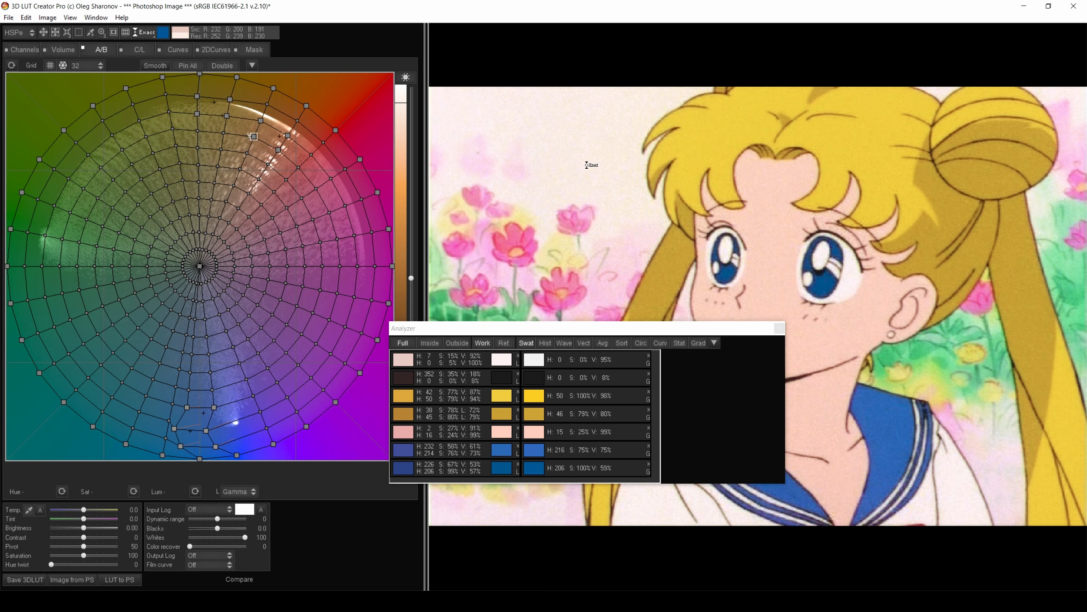
Move the analyzer off the picture, show the color swatch match deviation, and compare the original image with the corrected one
drag(668, 328, 399, 341)
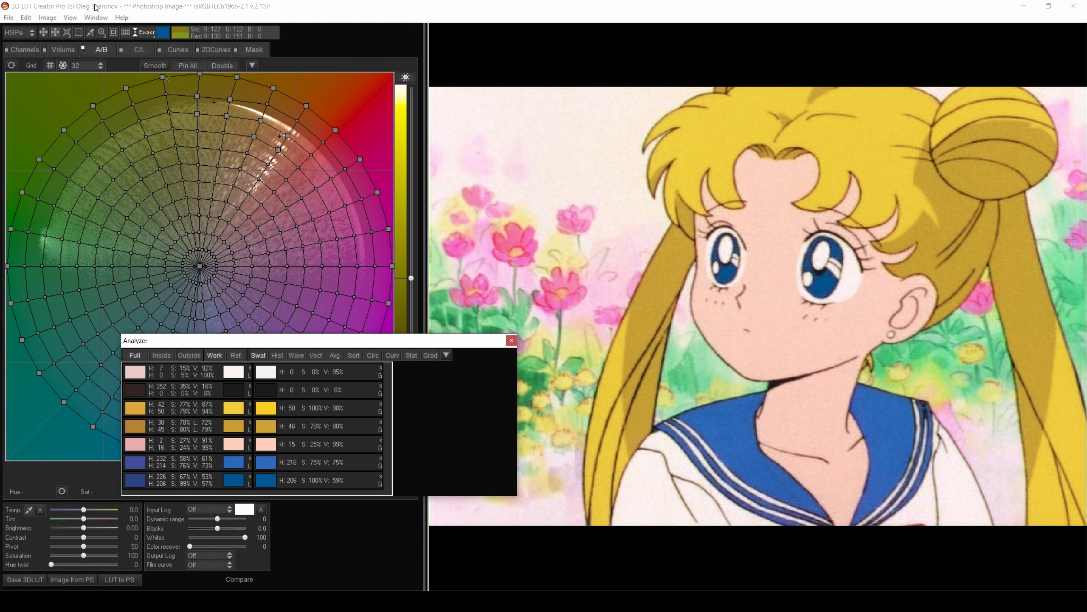
click(125, 33)
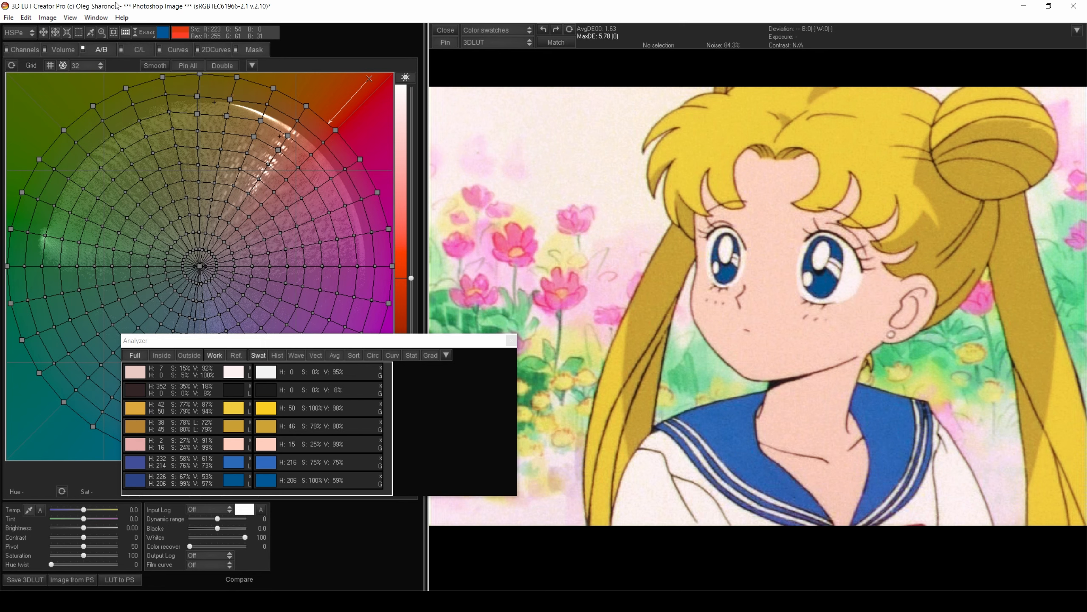
key(space)
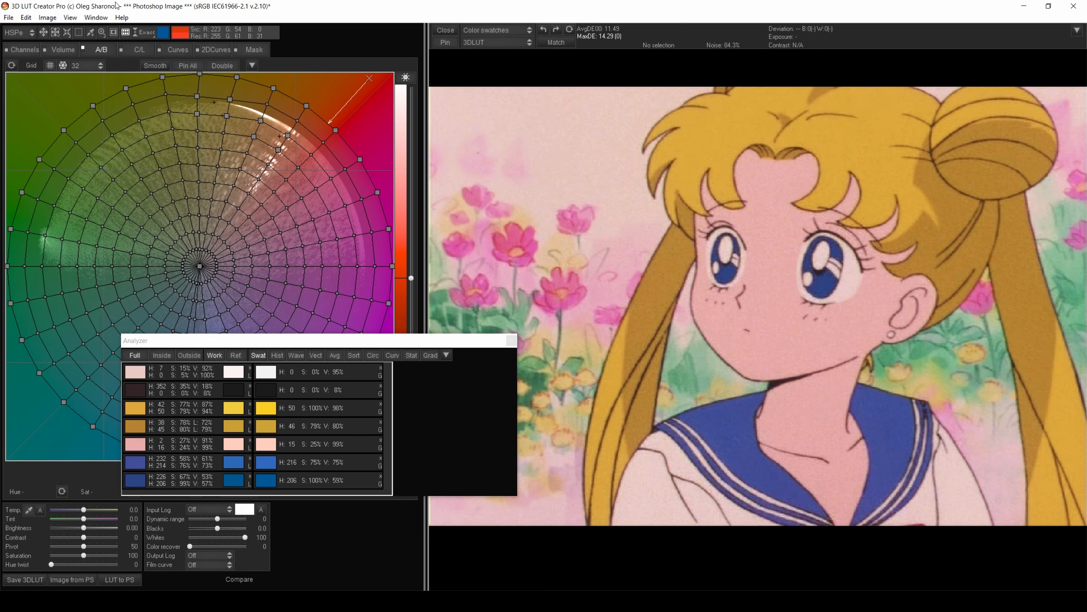
key(space)
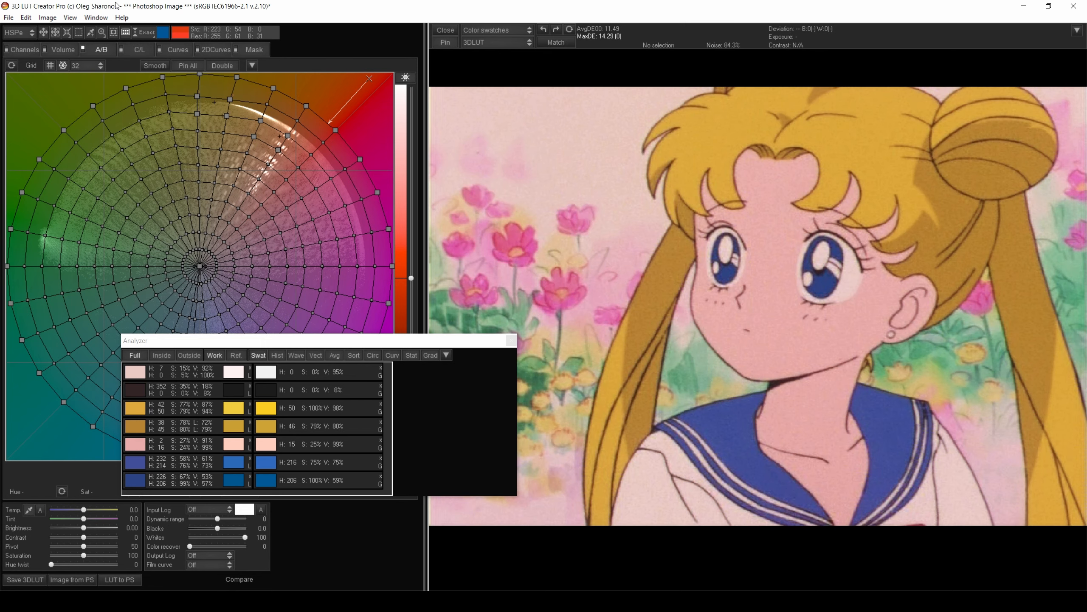